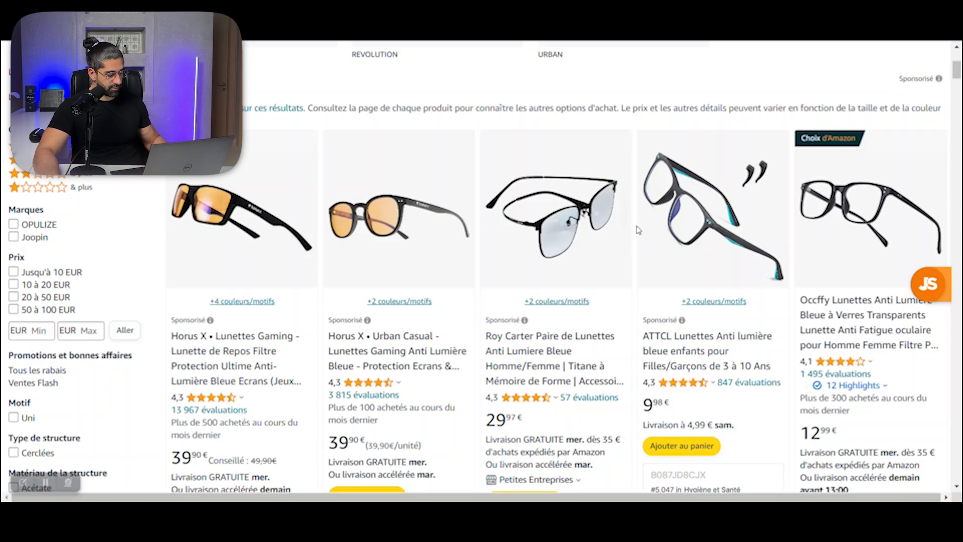
# Step: Switch to the ad-format whiteboard and examine the Sponsored Brands column, from its Brand Registry note to the running-shoe ad example
pyautogui.hotkey('alt', 'Tab')
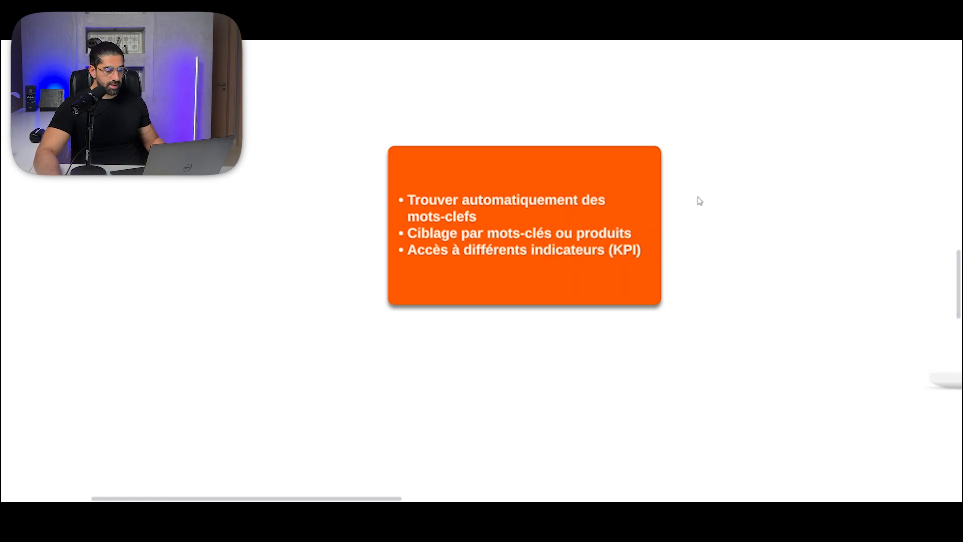
pyautogui.scroll(10, 705, 187)
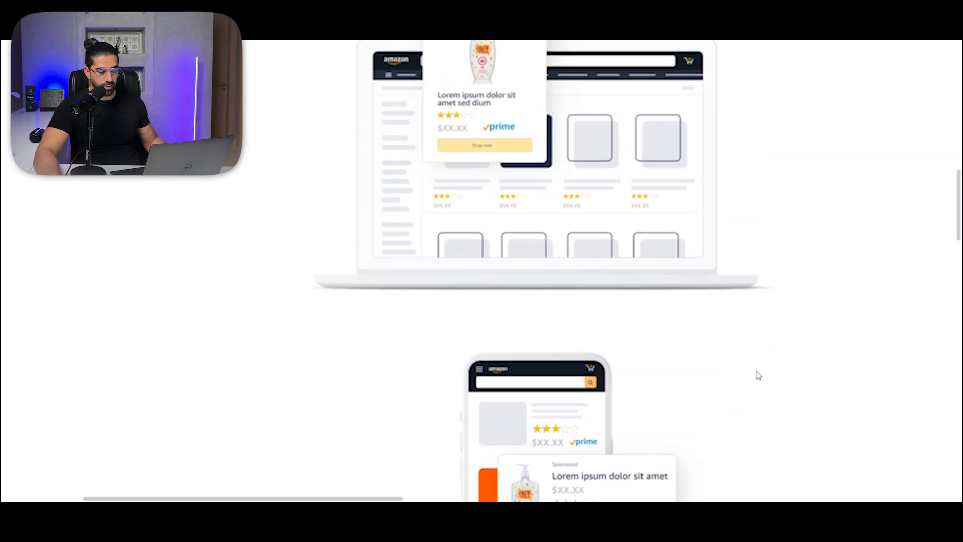
pyautogui.scroll(-3, 759, 376)
pyautogui.moveTo(830, 215); pyautogui.dragTo(322, 228)
pyautogui.scroll(1, 513, 203)
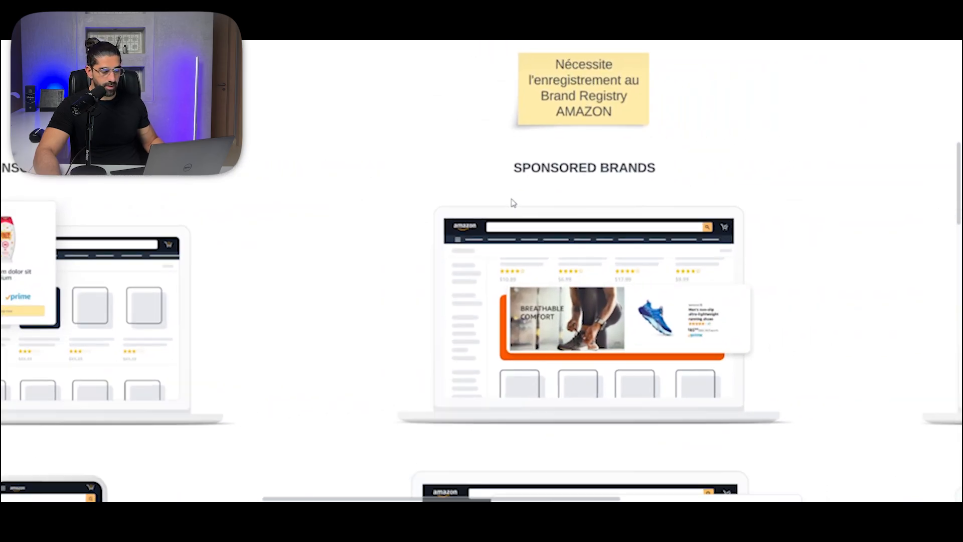
pyautogui.scroll(5, 512, 203)
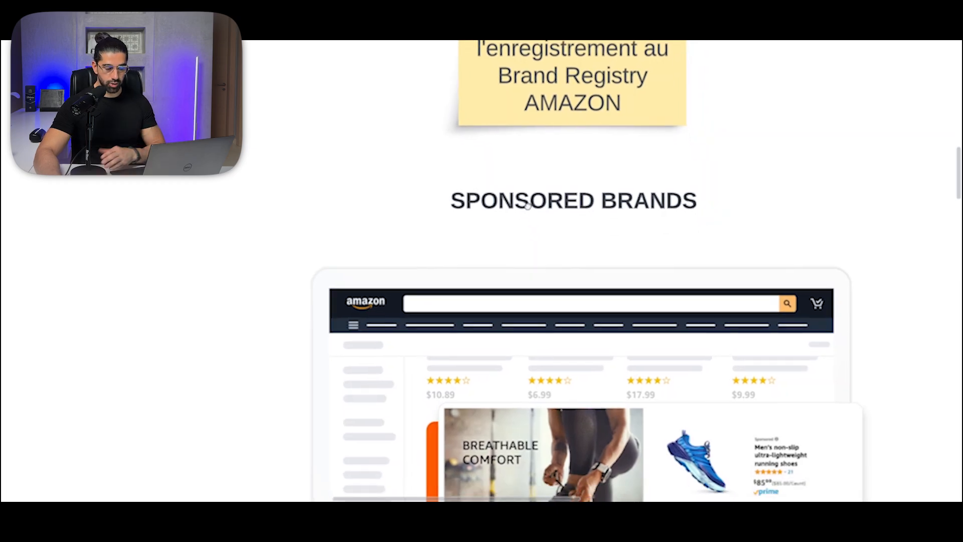
pyautogui.moveTo(528, 206); pyautogui.dragTo(525, 199)
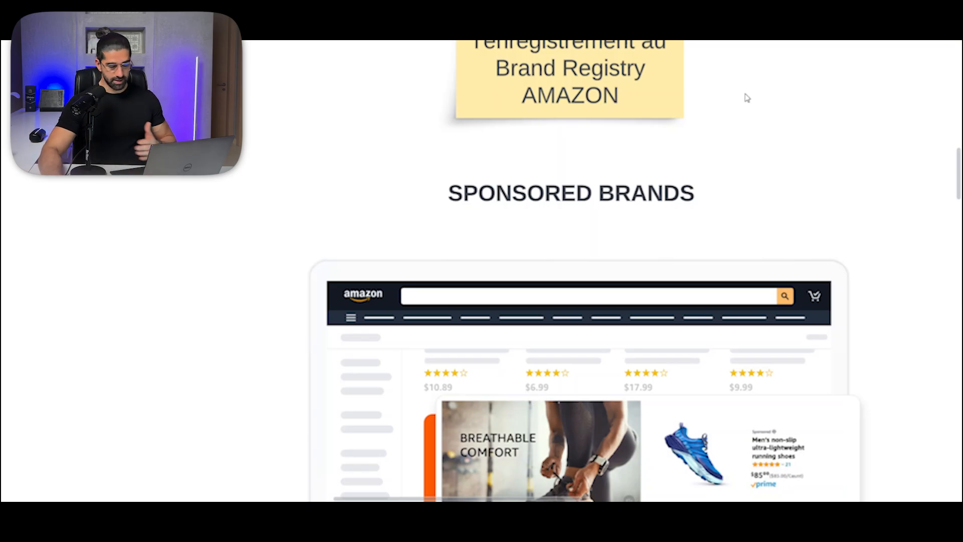
pyautogui.scroll(-2, 779, 187)
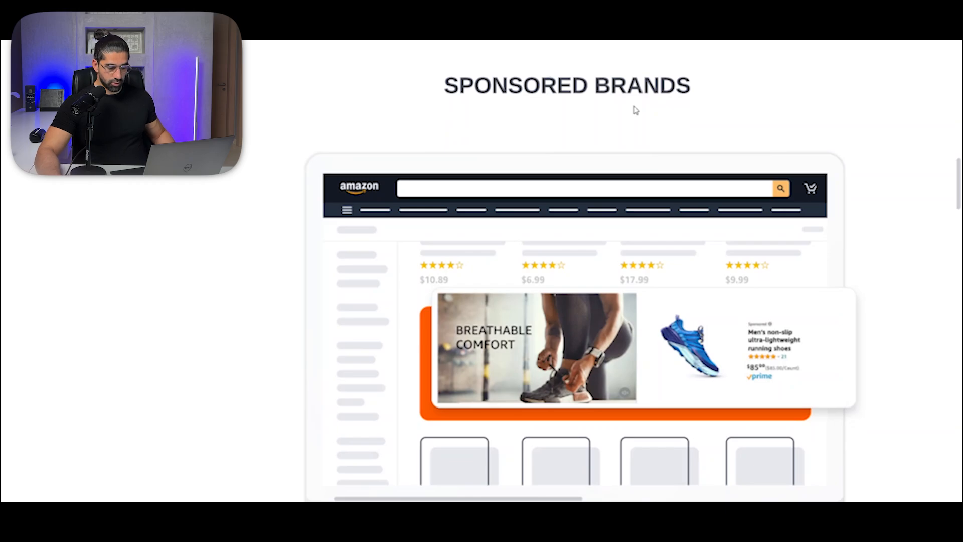
pyautogui.scroll(-2, 622, 106)
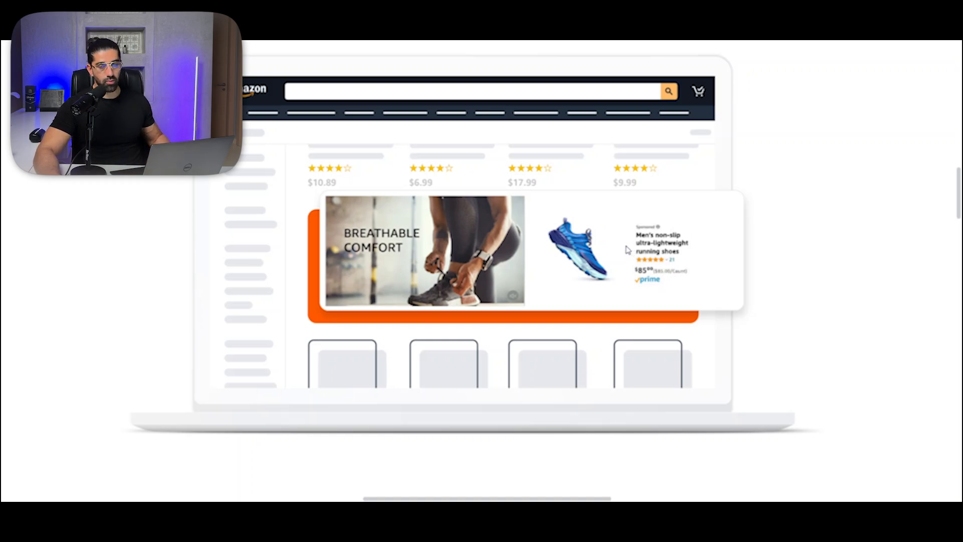
# Step: Examine the remaining Sponsored Brands placements on laptop and phone, down to the card about video campaigns, custom creatives and KPIs
pyautogui.moveTo(787, 317); pyautogui.dragTo(857, 92)
pyautogui.moveTo(707, 237); pyautogui.dragTo(704, 125)
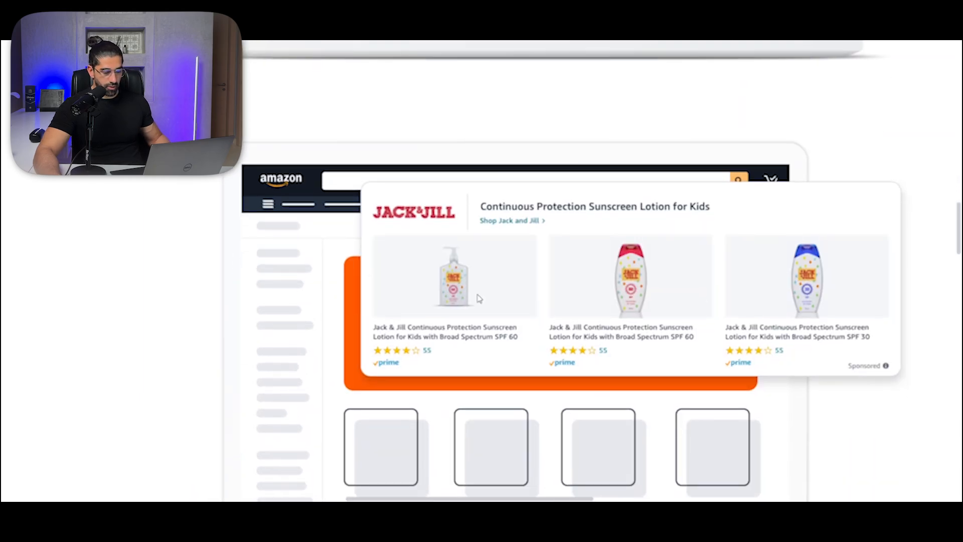
pyautogui.scroll(-3, 422, 240)
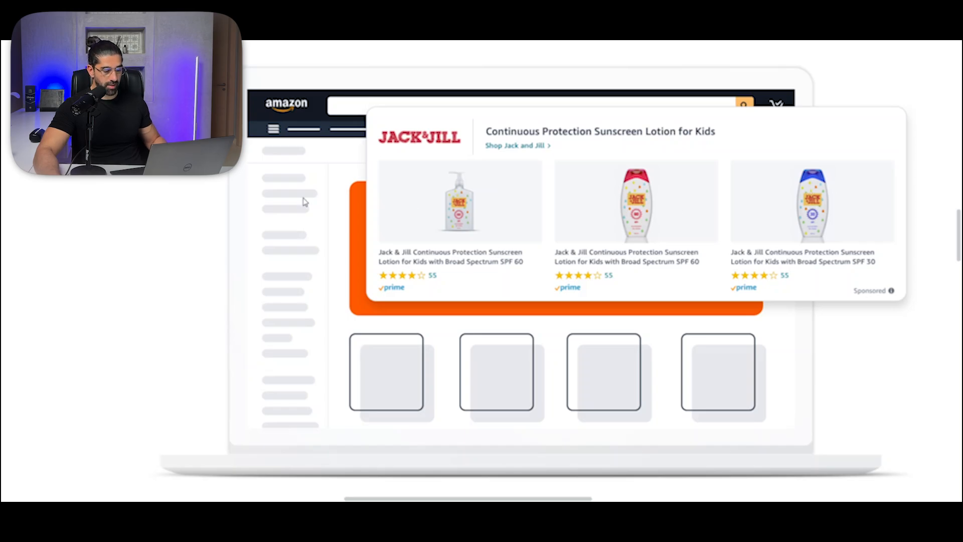
pyautogui.scroll(-10, 153, 288)
pyautogui.scroll(-8, 148, 314)
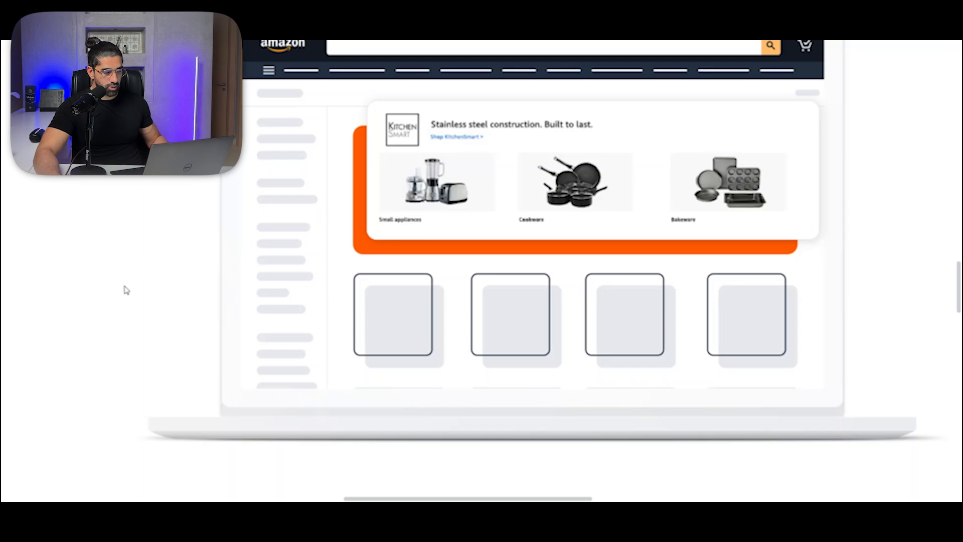
pyautogui.scroll(-15, 126, 289)
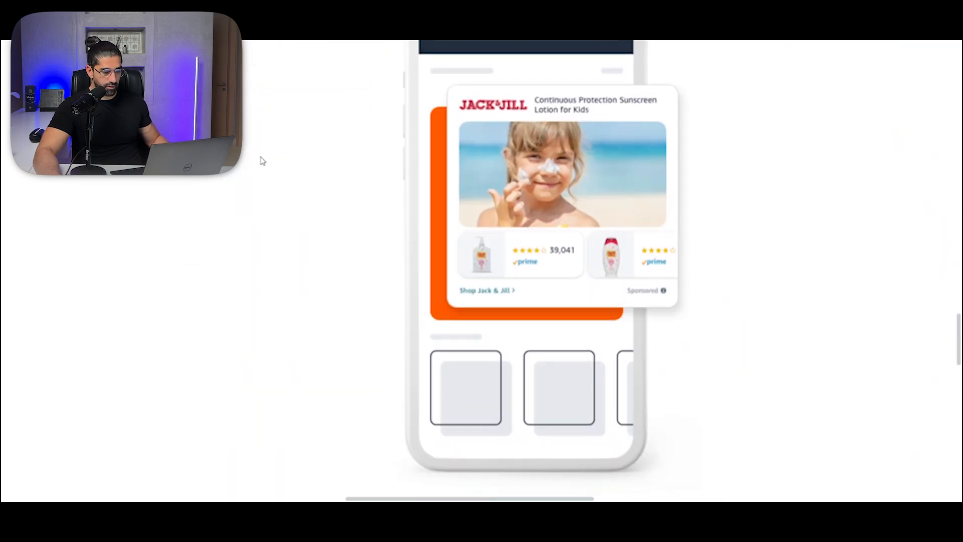
pyautogui.moveTo(296, 210); pyautogui.dragTo(276, 207)
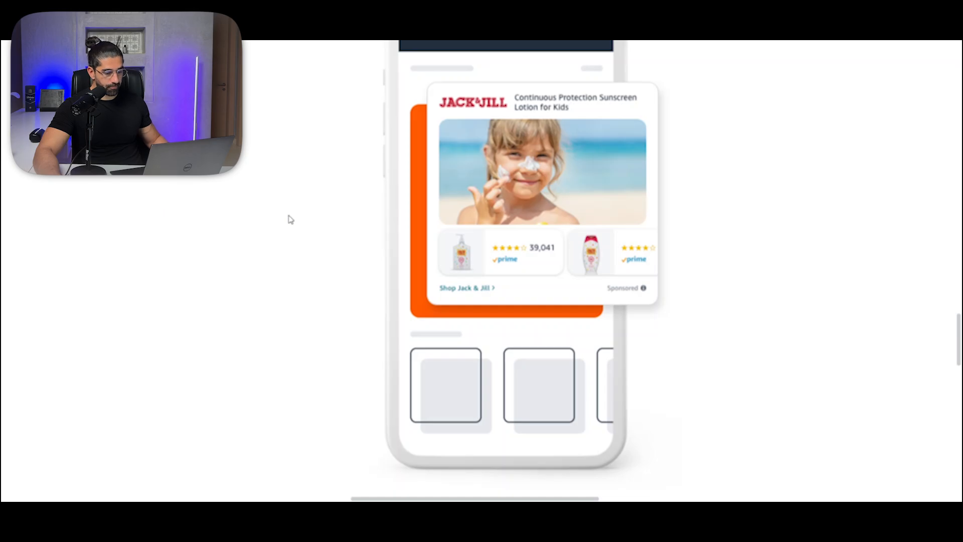
pyautogui.scroll(-12, 290, 219)
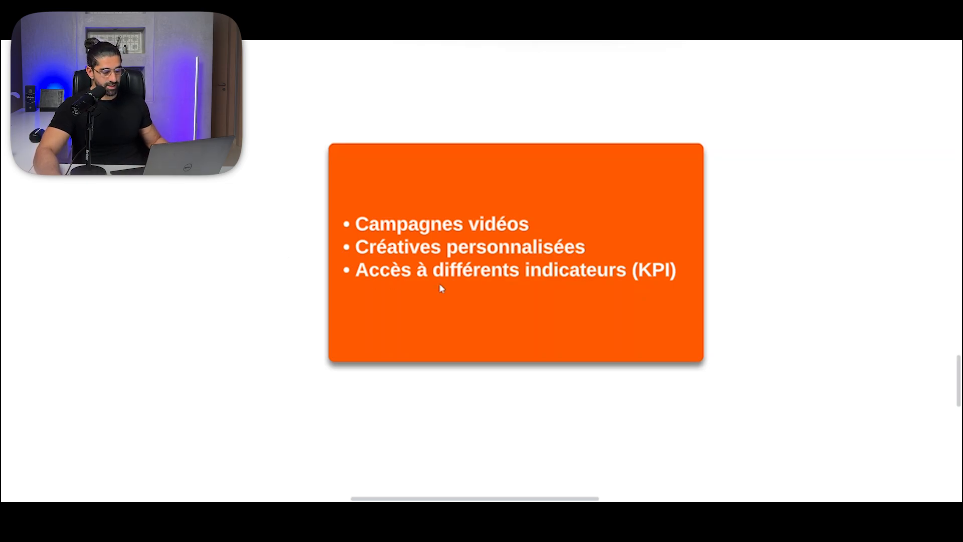
# Step: Switch to the Amazon results for "lunettes anti lumiere bleue" and examine the brand banner and product listings
pyautogui.scroll(-2, 571, 265)
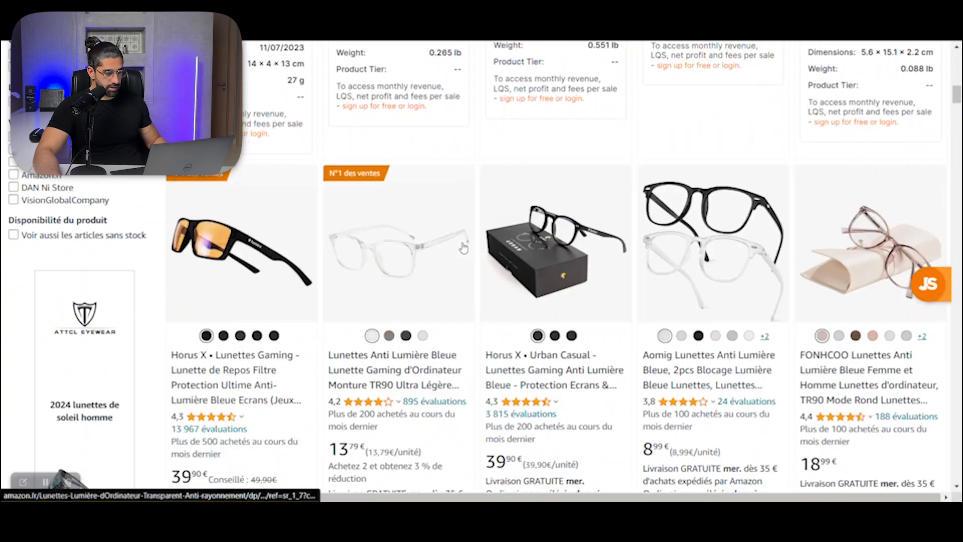
pyautogui.scroll(-10, 466, 245)
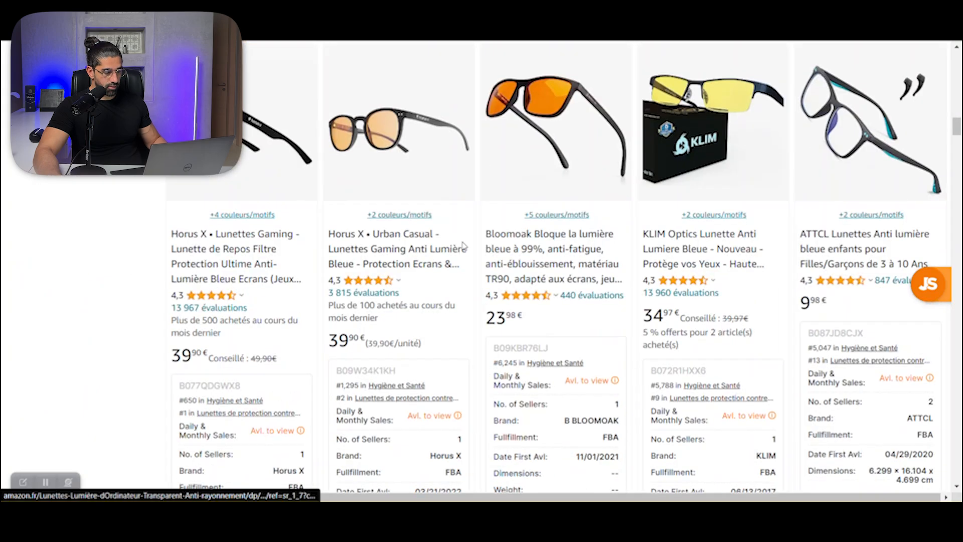
pyautogui.scroll(-15, 466, 244)
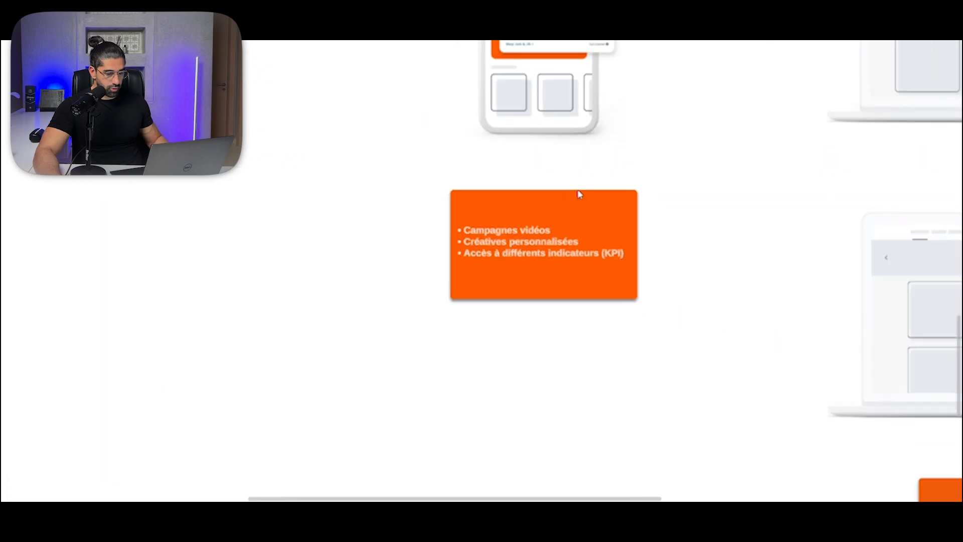
# Step: Return to the whiteboard and examine the third ad column, starting with the Accent Athletics banner on a product page
pyautogui.moveTo(665, 353); pyautogui.dragTo(672, 482)
pyautogui.moveTo(634, 81); pyautogui.dragTo(581, 303)
pyautogui.scroll(2, 780, 294)
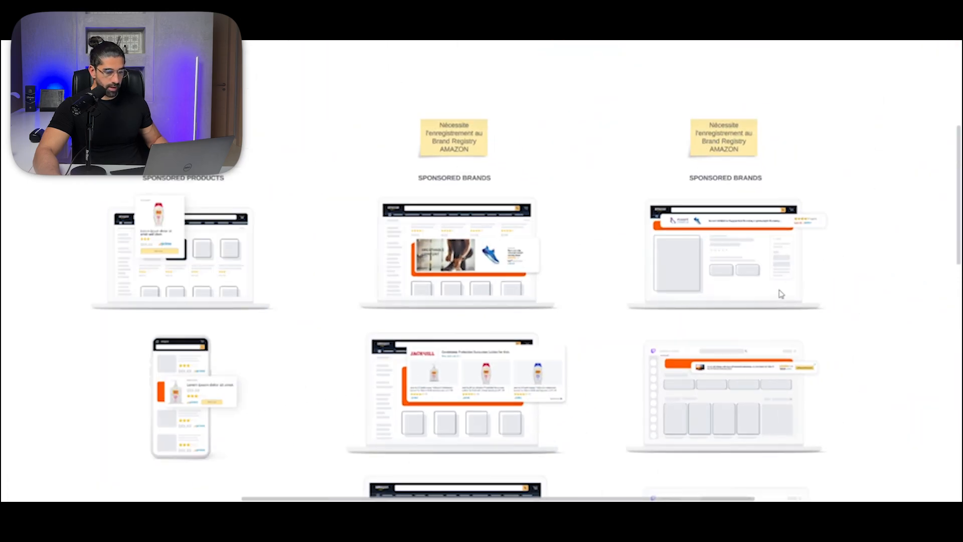
pyautogui.scroll(5, 770, 153)
pyautogui.moveTo(770, 153); pyautogui.dragTo(840, 154)
pyautogui.scroll(-5, 839, 154)
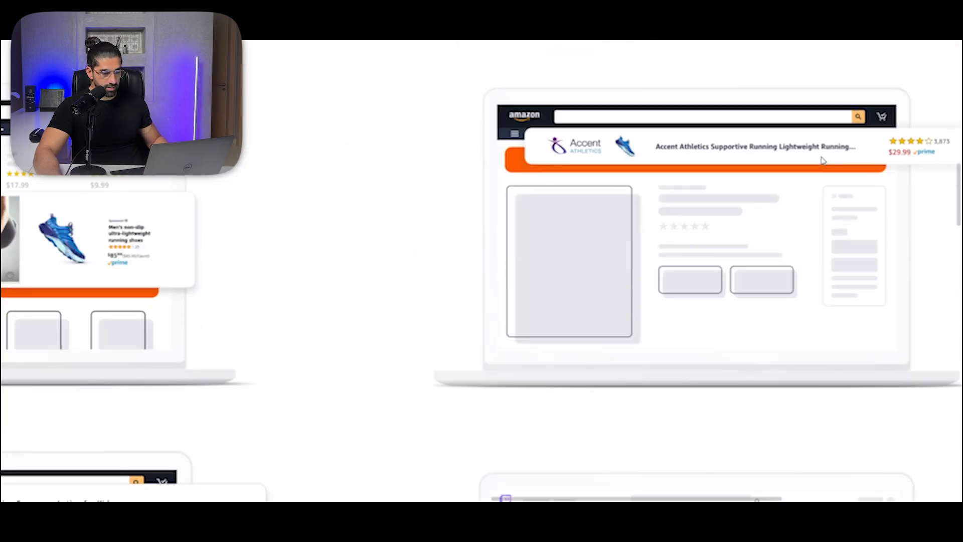
pyautogui.moveTo(922, 164); pyautogui.dragTo(799, 132)
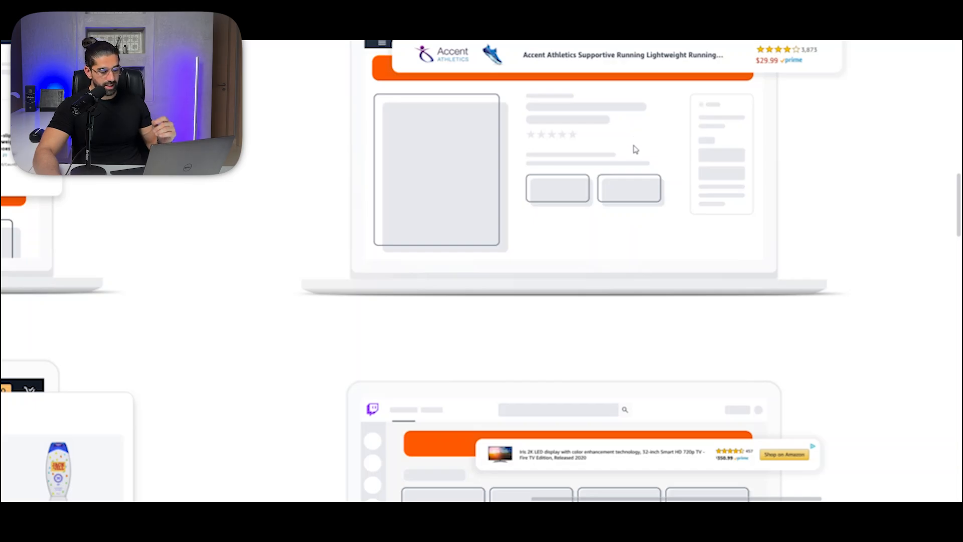
# Step: Examine the Twitch and off-Amazon ad placements in the third column, down to the card about audience targeting on and off Amazon
pyautogui.scroll(-3, 637, 150)
pyautogui.scroll(-1, 640, 152)
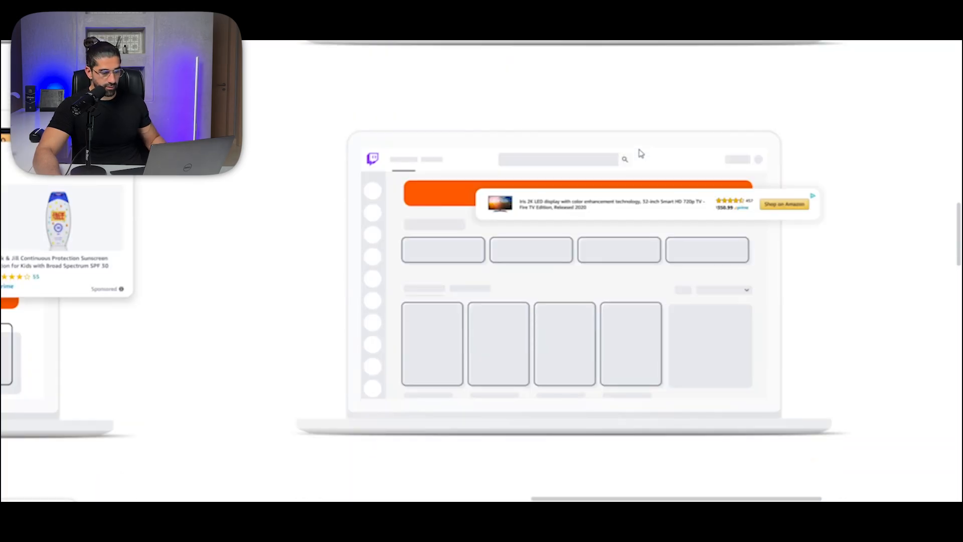
pyautogui.scroll(6, 639, 150)
pyautogui.scroll(-2, 530, 215)
pyautogui.scroll(-1, 574, 97)
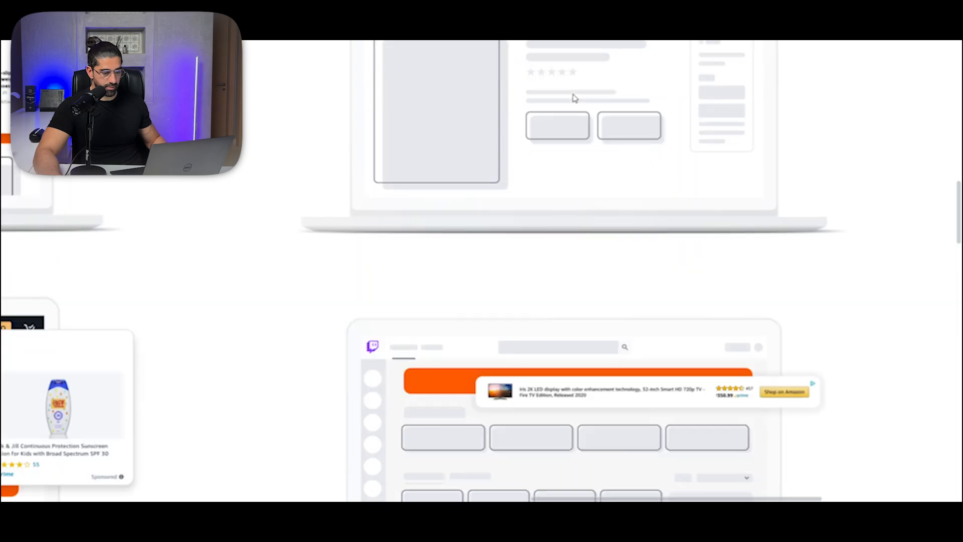
pyautogui.scroll(-4, 540, 86)
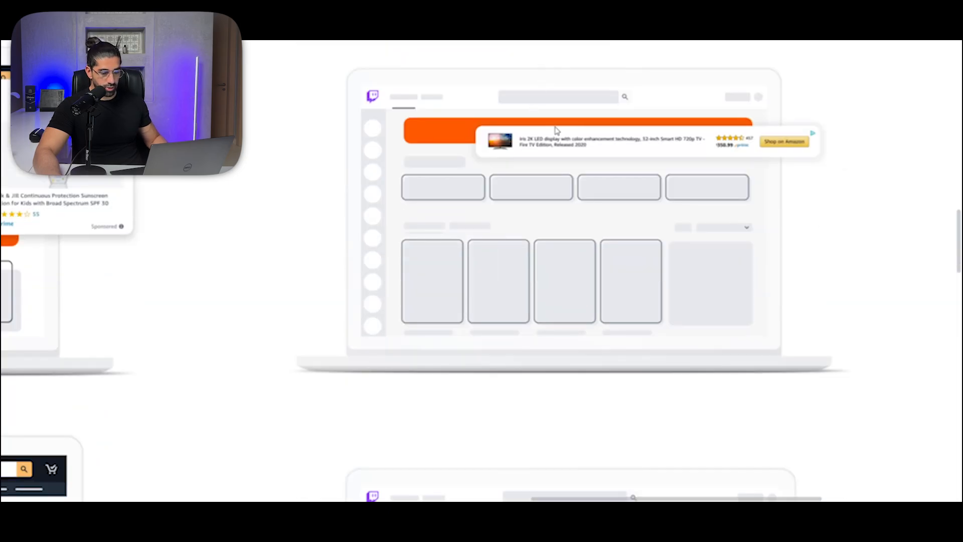
pyautogui.scroll(-6, 532, 170)
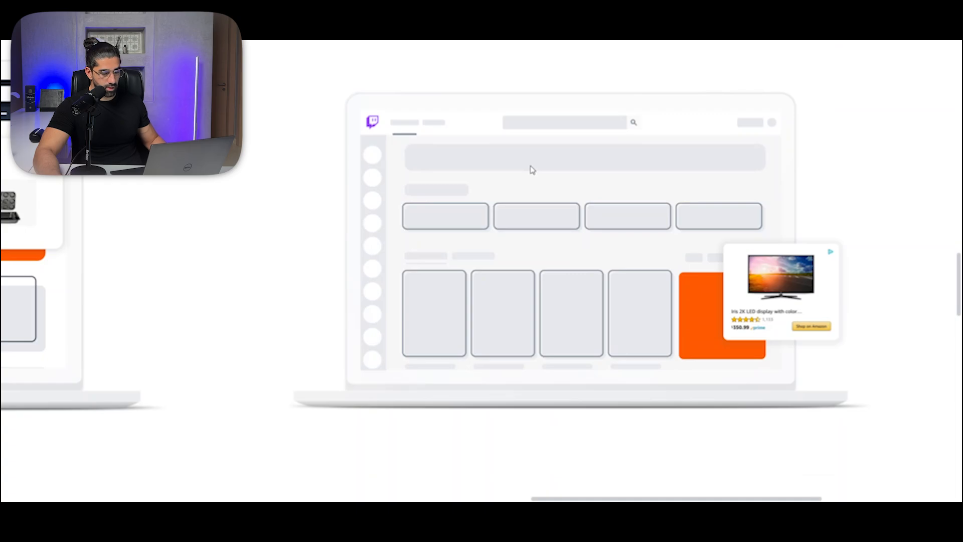
pyautogui.scroll(-8, 533, 169)
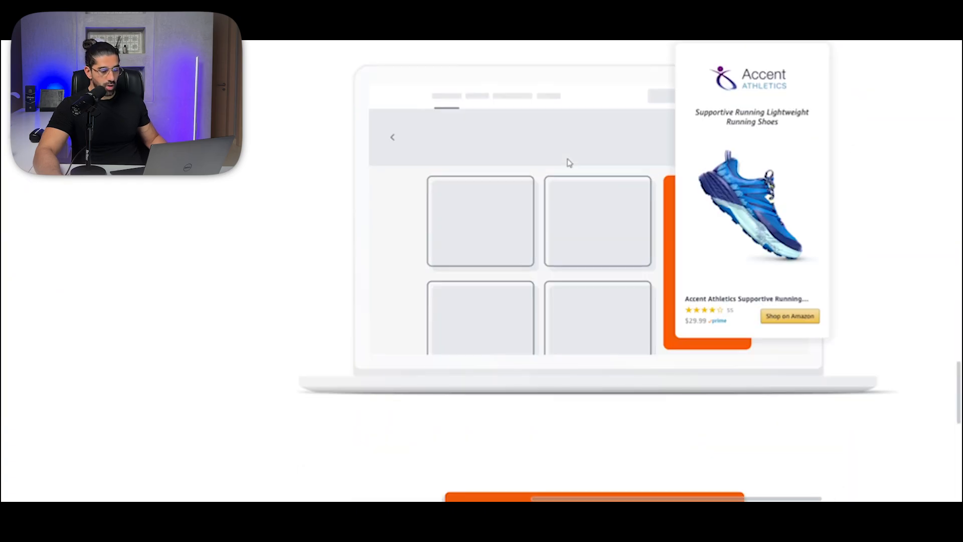
pyautogui.scroll(-1, 581, 169)
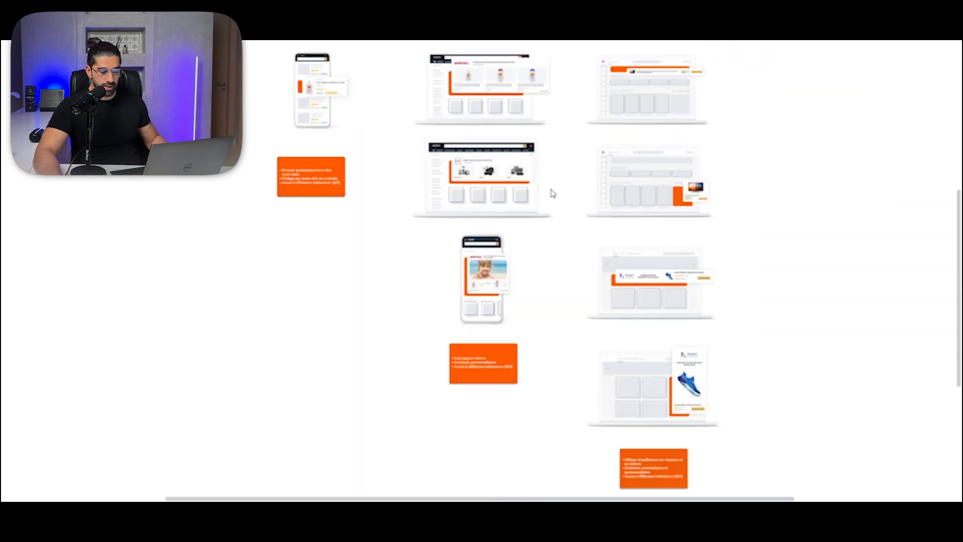
pyautogui.scroll(-3, 552, 193)
pyautogui.moveTo(568, 142); pyautogui.dragTo(570, 243)
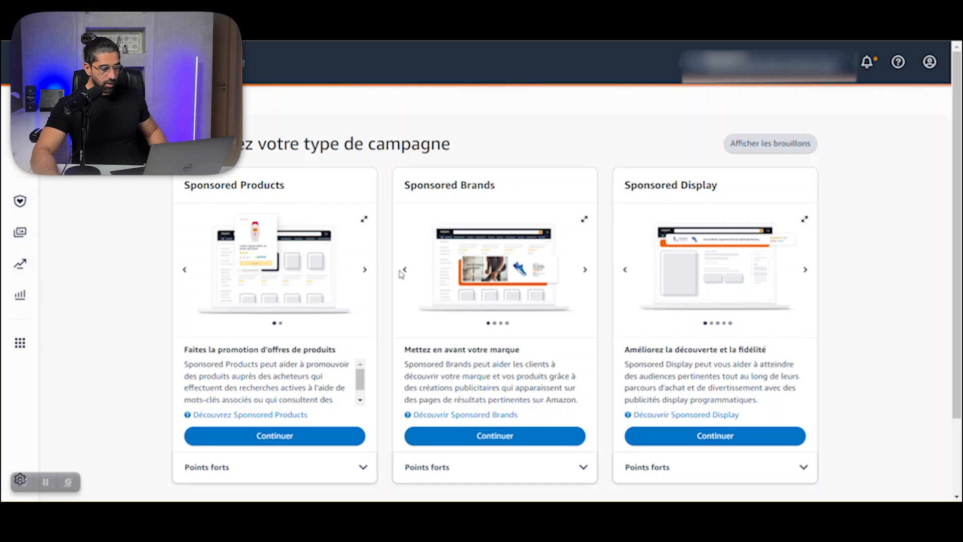
# Step: Compare the Sponsored Products, Sponsored Brands and Sponsored Display options on the Amazon Ads campaign type page
pyautogui.scroll(-1, 396, 279)
pyautogui.scroll(2, 455, 134)
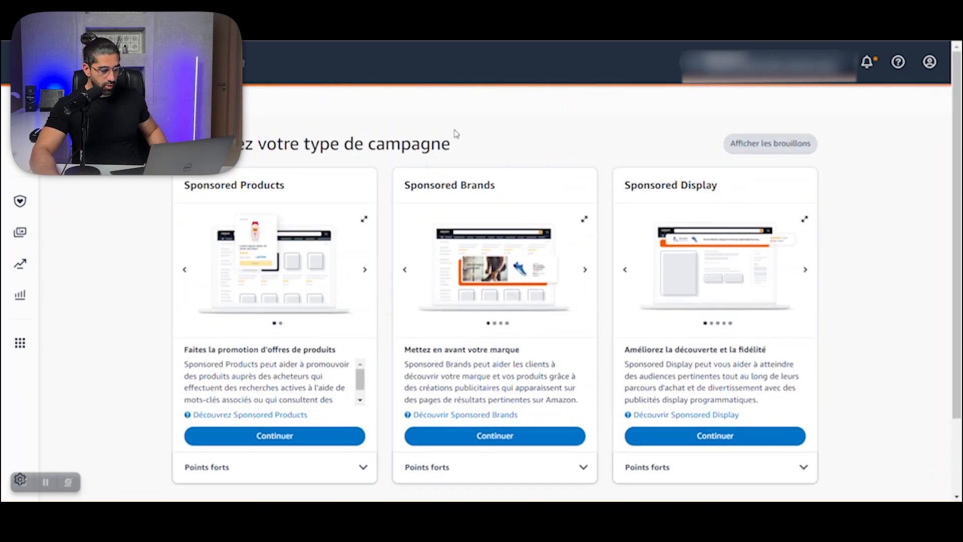
pyautogui.scroll(-2, 327, 250)
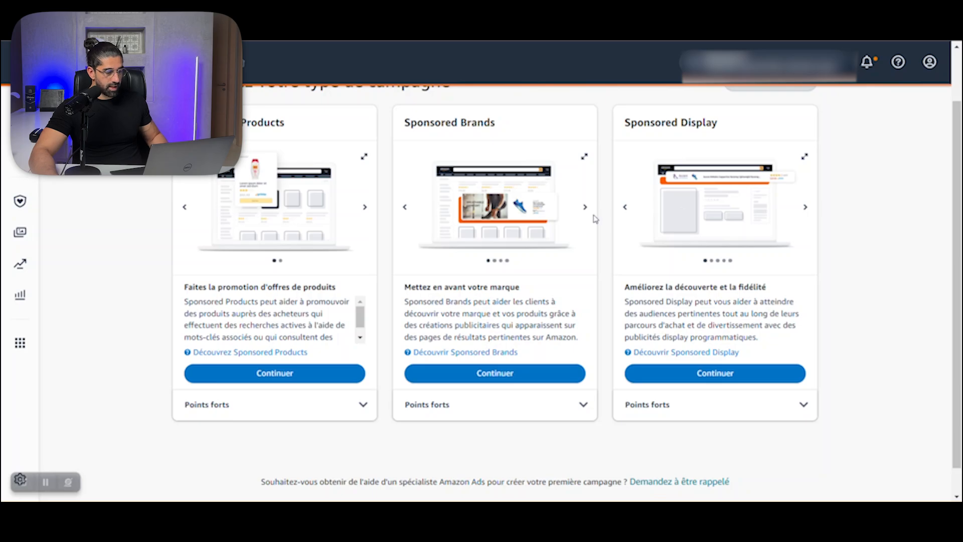
pyautogui.scroll(2, 316, 186)
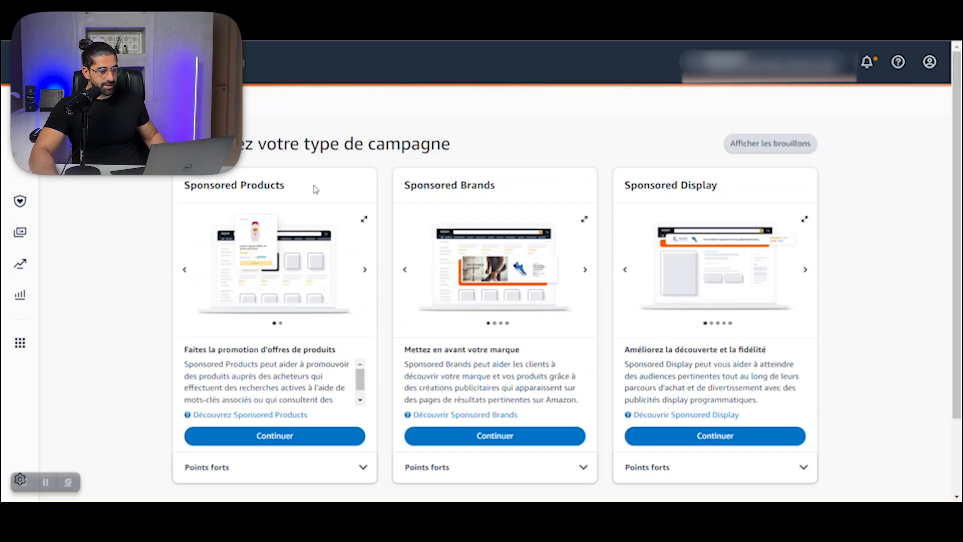
pyautogui.scroll(-2, 316, 189)
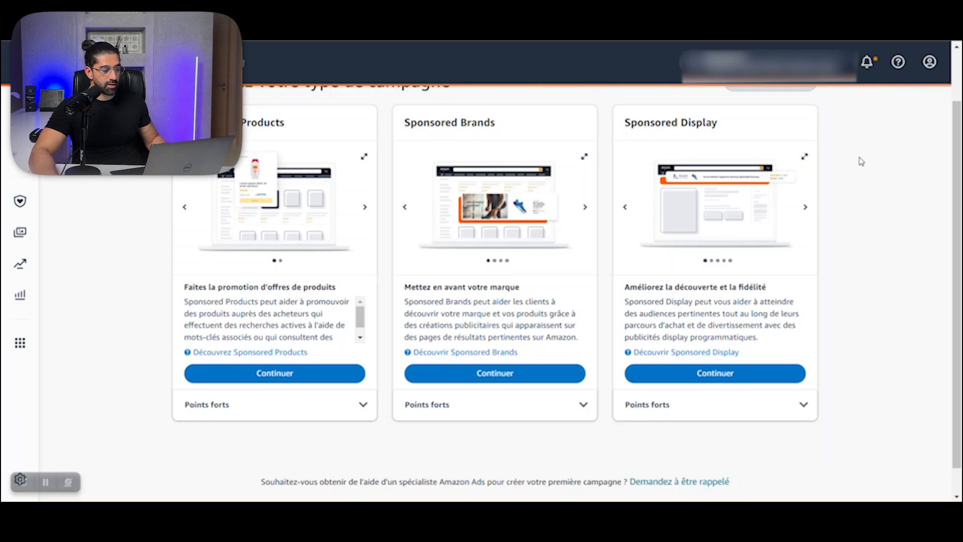
# Step: Switch to the Amazon store page and search again for the suggested phrase "lunettes anti lumiere bleue"
pyautogui.click(437, 41)
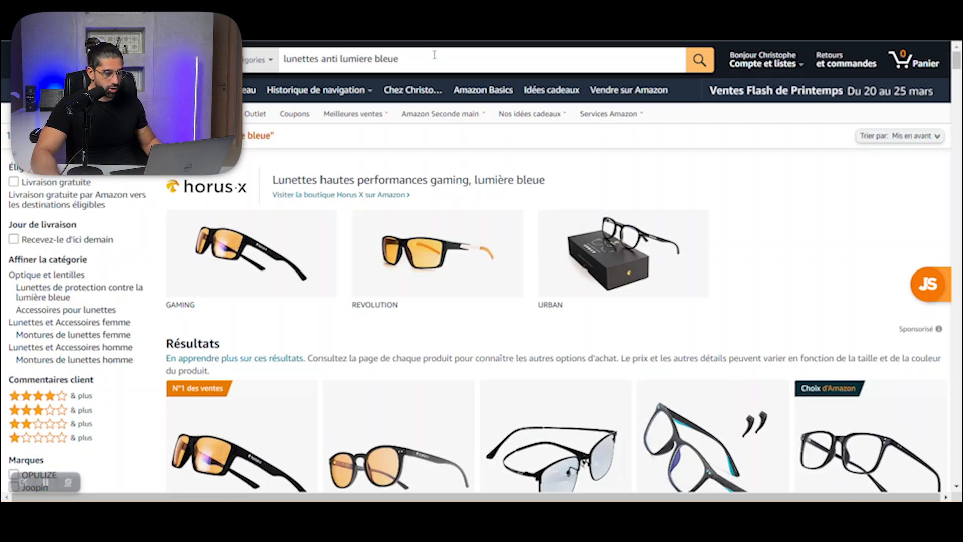
pyautogui.click(435, 55)
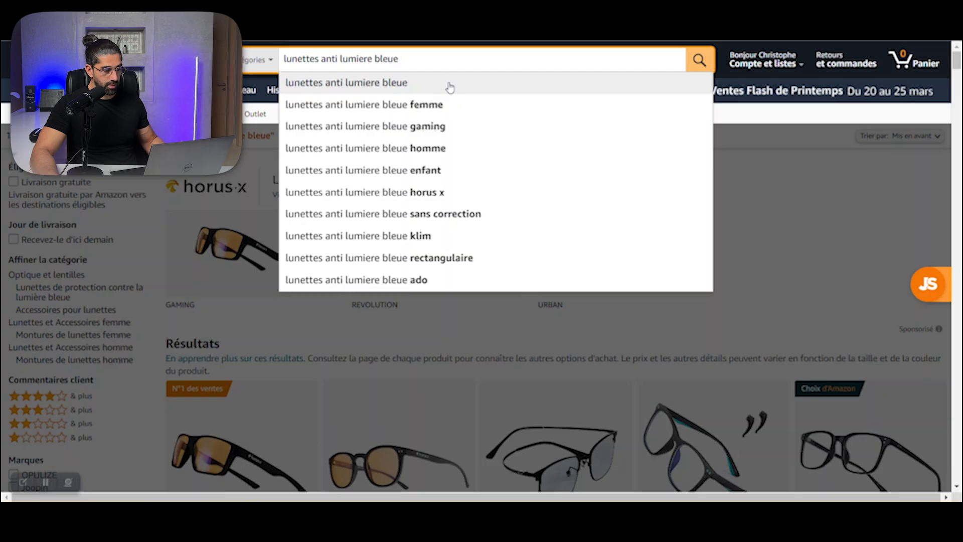
pyautogui.click(429, 88)
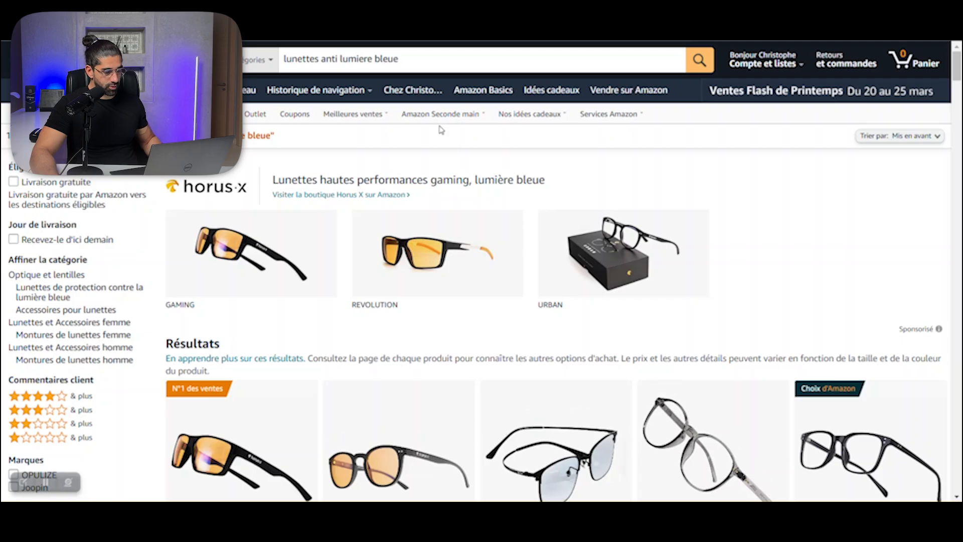
# Step: Switch to the Helium 10 Magnet keyword tool and get keywords for "lunettes anti lumiere bleue" on Amazon France
pyautogui.moveTo(399, 59); pyautogui.dragTo(286, 59)
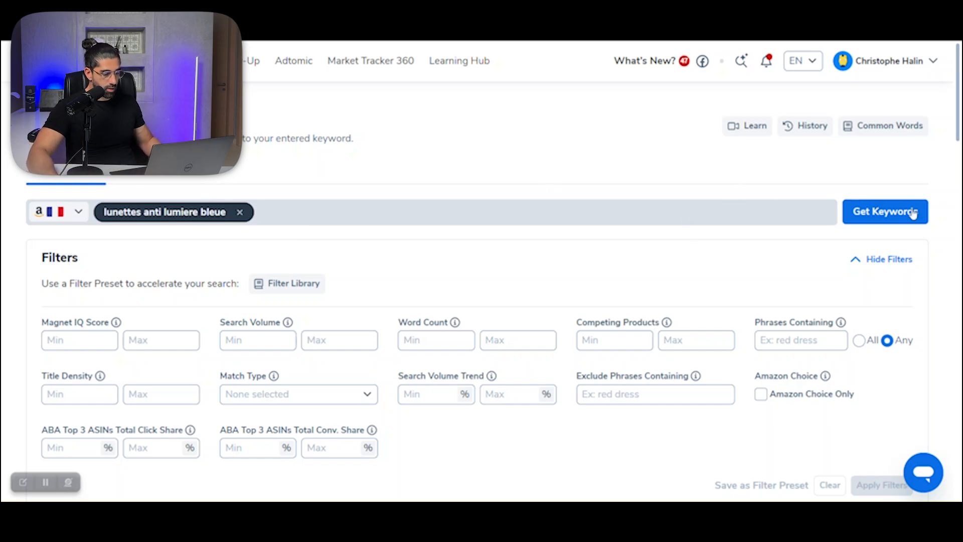
pyautogui.click(865, 221)
pyautogui.scroll(-10, 494, 251)
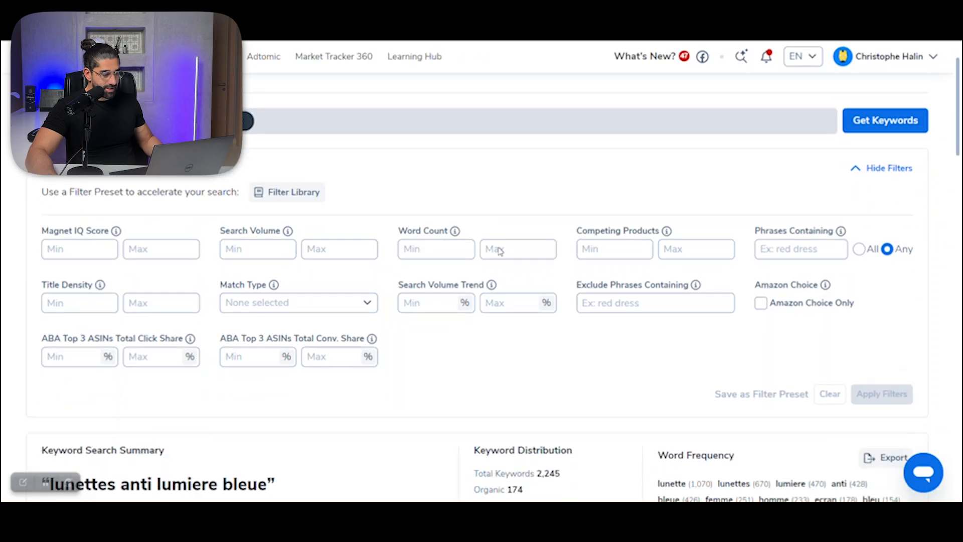
# Step: Delete the unrelated keywords "casque gaming", "ecran pc" and "écrans pc" from the Magnet results
pyautogui.scroll(-1, 356, 201)
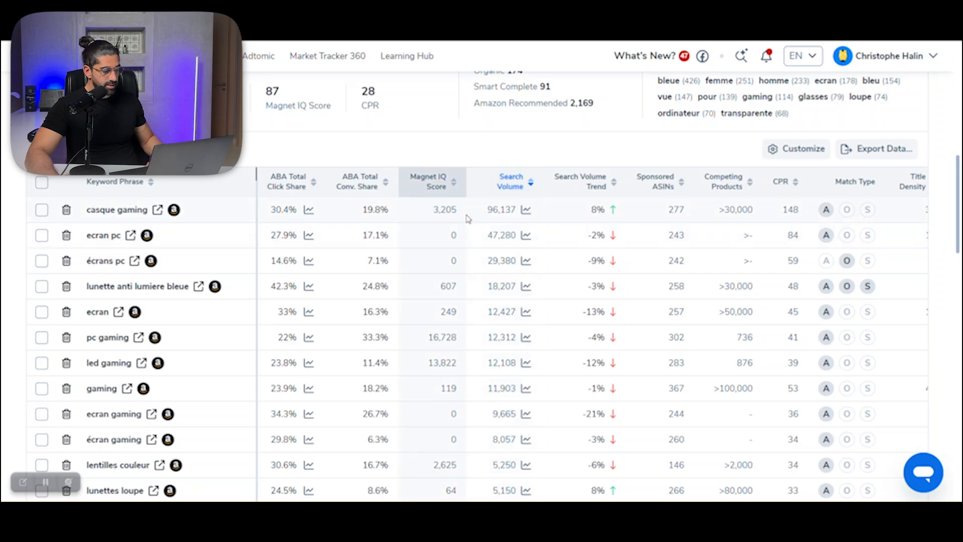
pyautogui.moveTo(125, 211)
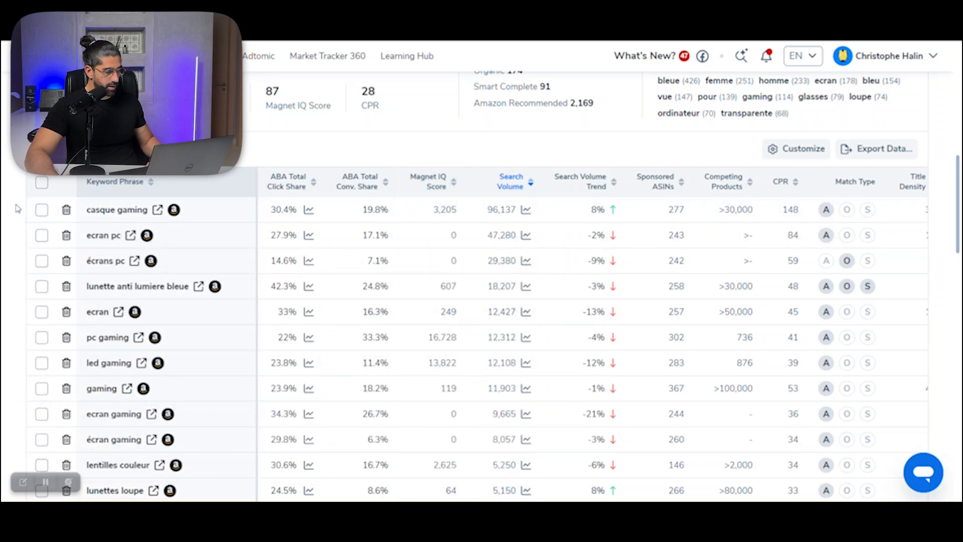
pyautogui.click(66, 210)
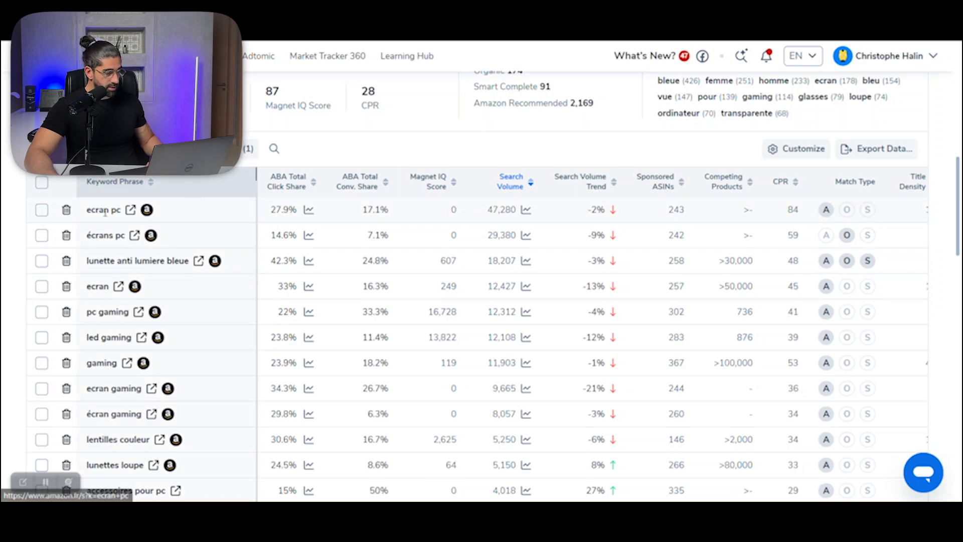
pyautogui.moveTo(106, 212)
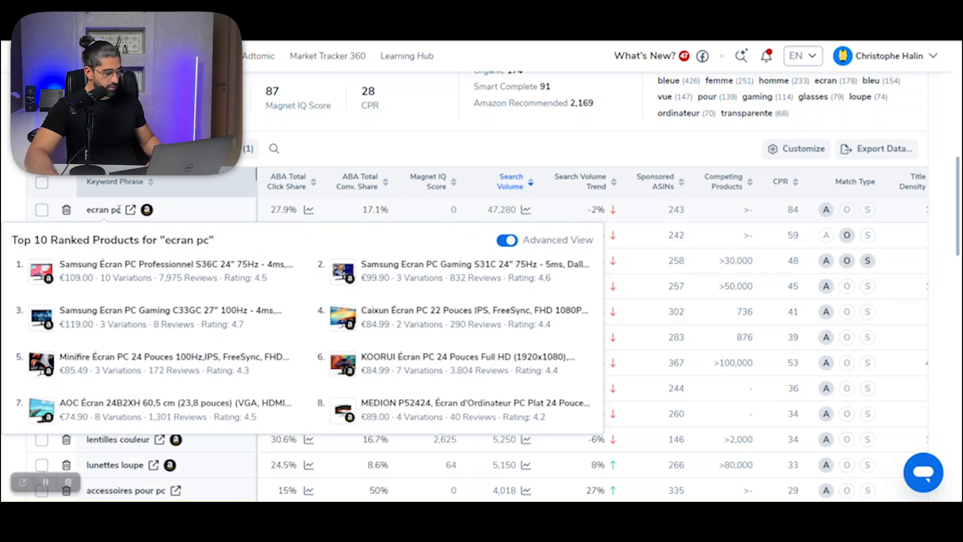
pyautogui.click(41, 210)
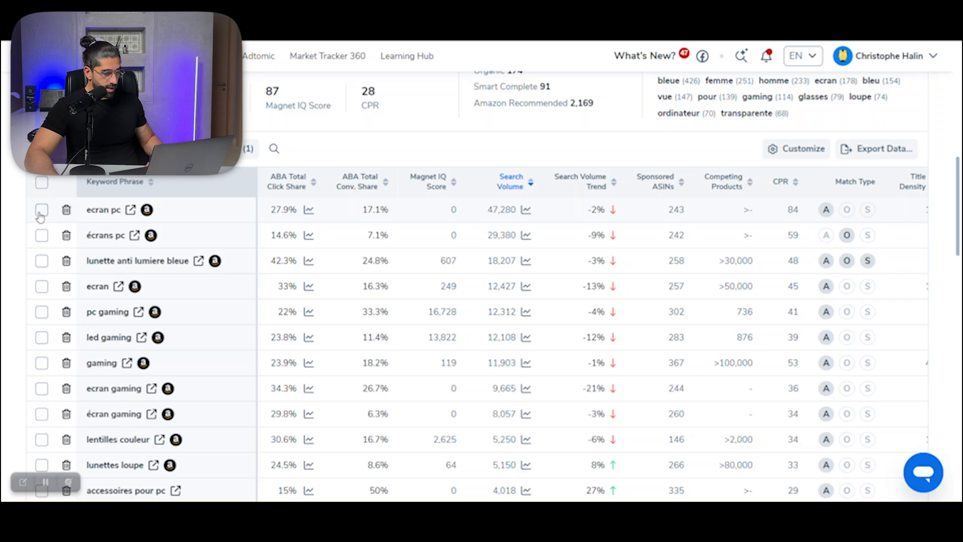
pyautogui.click(42, 236)
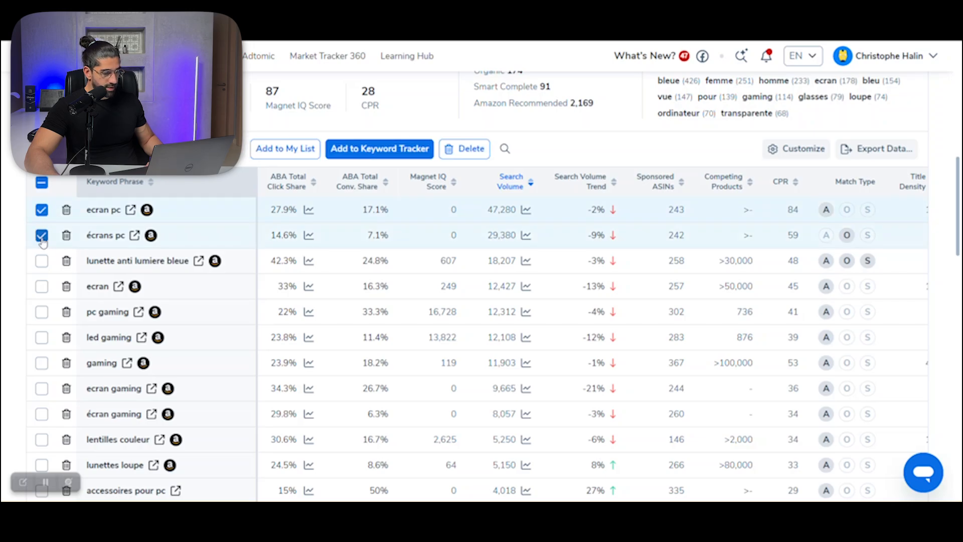
pyautogui.click(478, 153)
# Step: Look through the keyword list sorted by search volume for phrases relevant to blue-light glasses
pyautogui.scroll(-3, 228, 277)
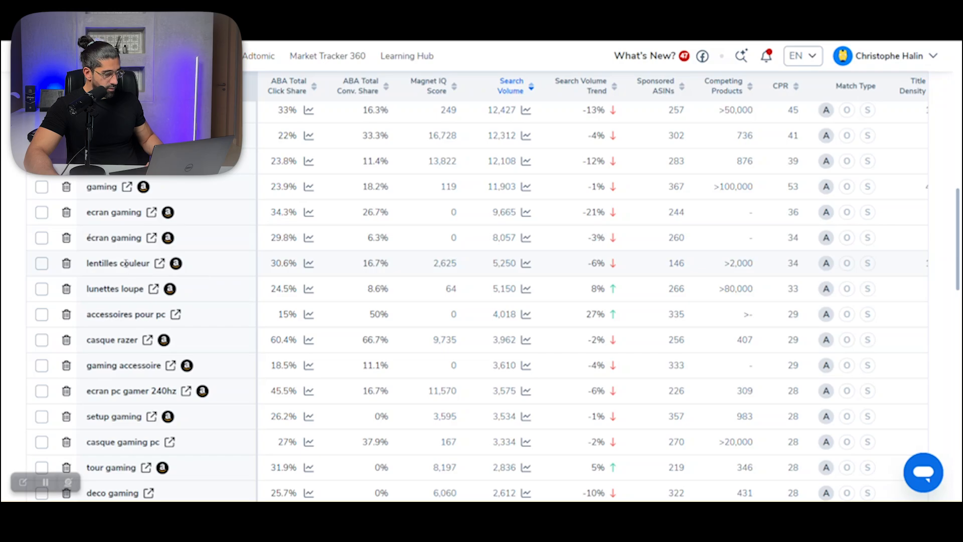
pyautogui.scroll(-2, 9, 228)
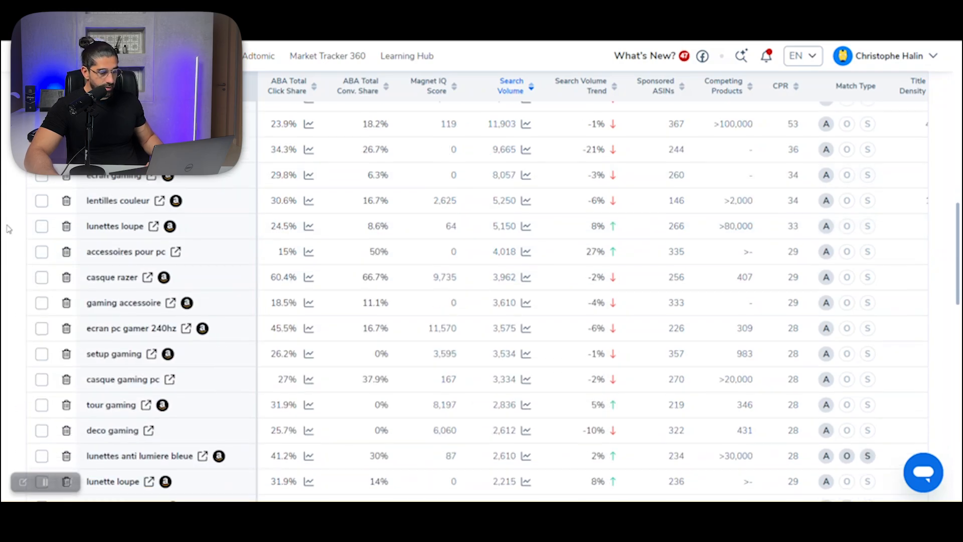
pyautogui.scroll(3, 133, 259)
pyautogui.scroll(-2, 464, 195)
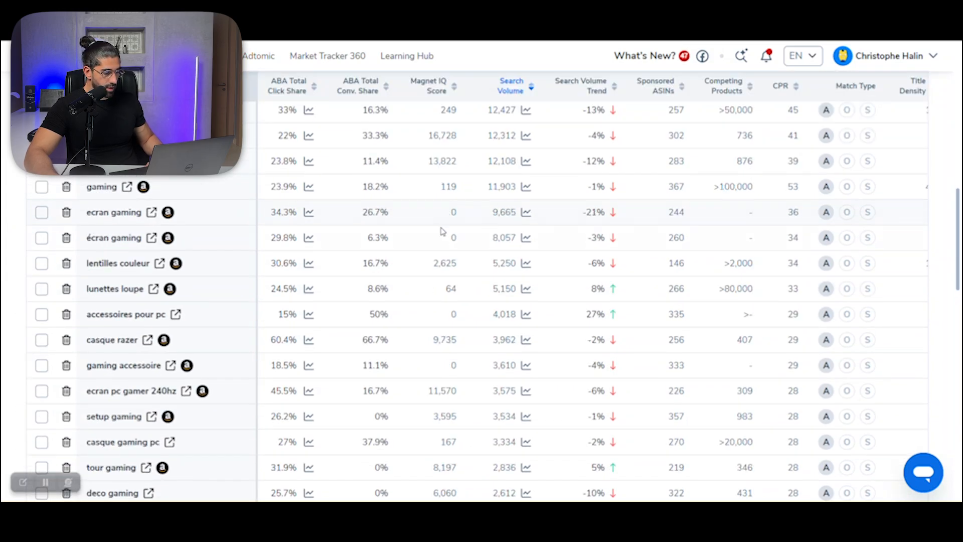
pyautogui.scroll(10, 186, 236)
pyautogui.scroll(-8, 180, 243)
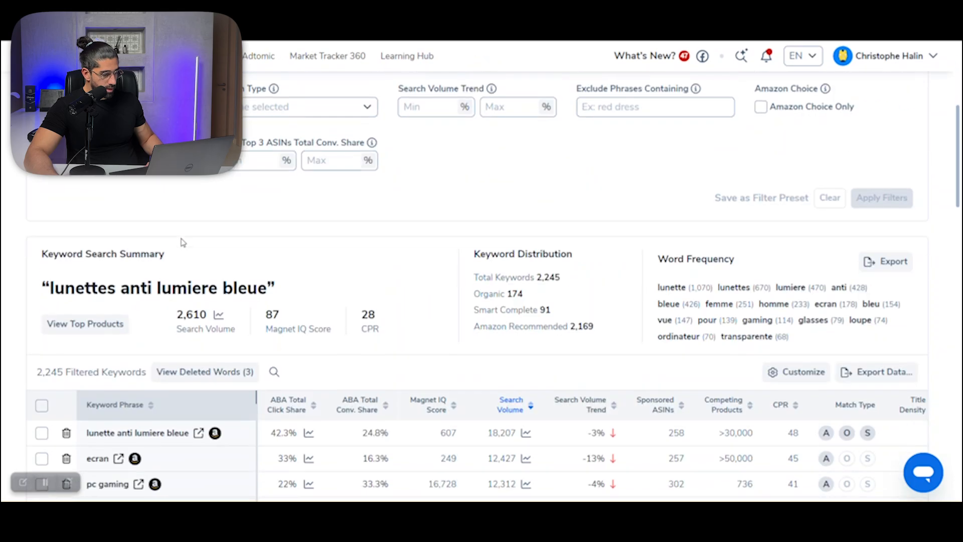
pyautogui.scroll(-6, 11, 230)
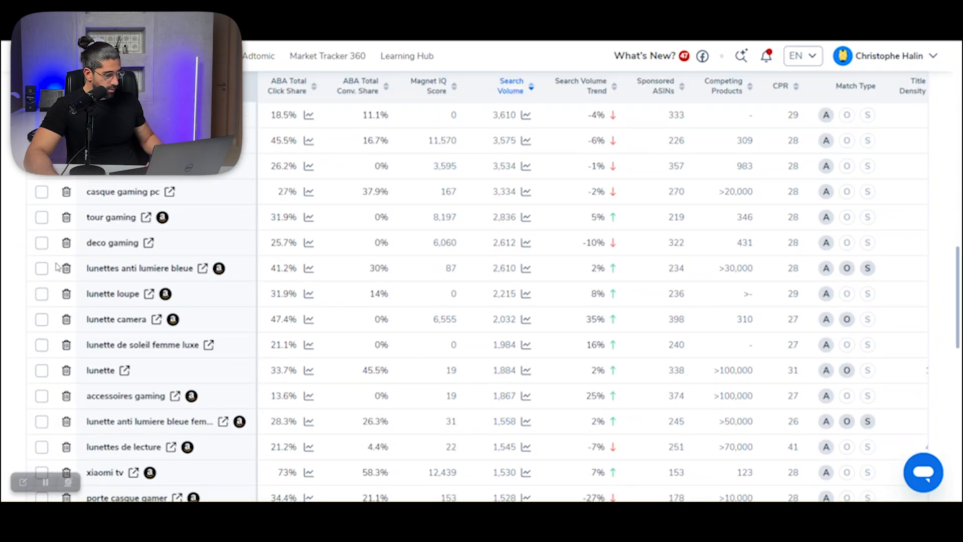
pyautogui.scroll(8, 5, 262)
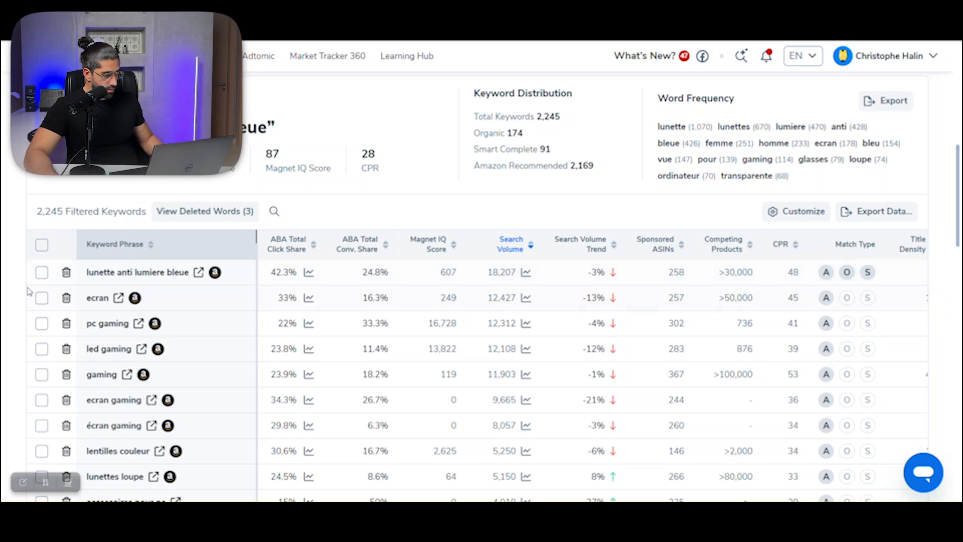
# Step: Check the top ranked products for "lunettes anti lumiere bleue" and review the lower-volume keywords, including the women's and men's variants
pyautogui.scroll(-7, 19, 288)
pyautogui.scroll(-1, 30, 306)
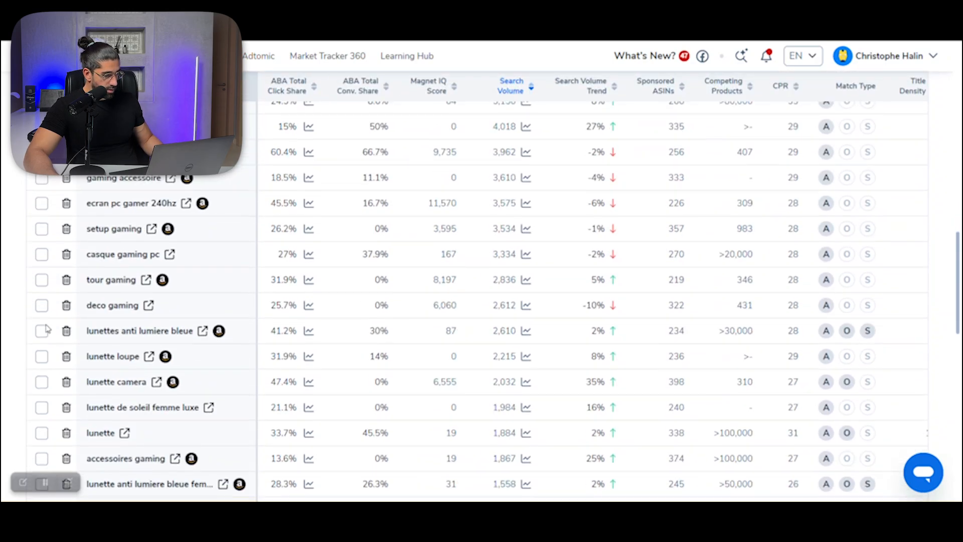
pyautogui.click(117, 341)
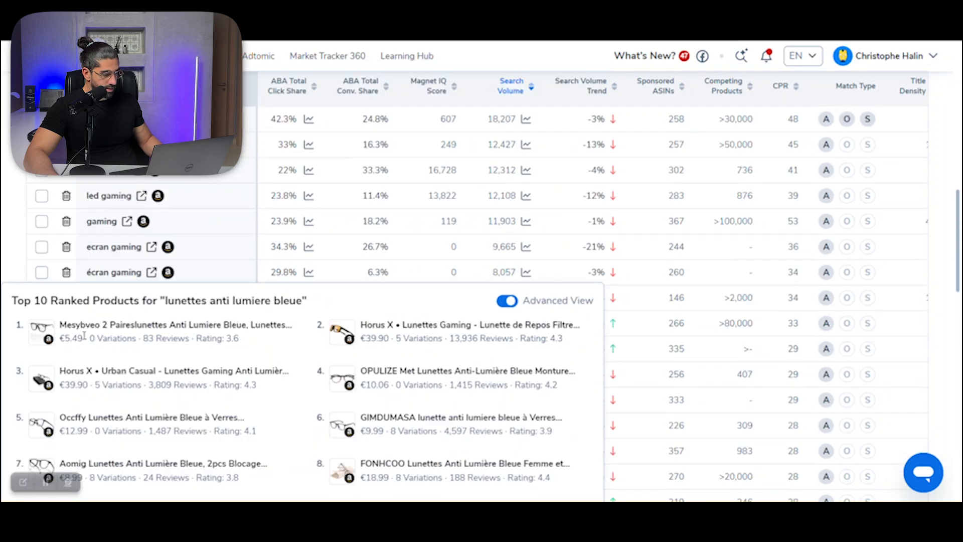
pyautogui.scroll(6, 9, 261)
pyautogui.scroll(-7, 107, 340)
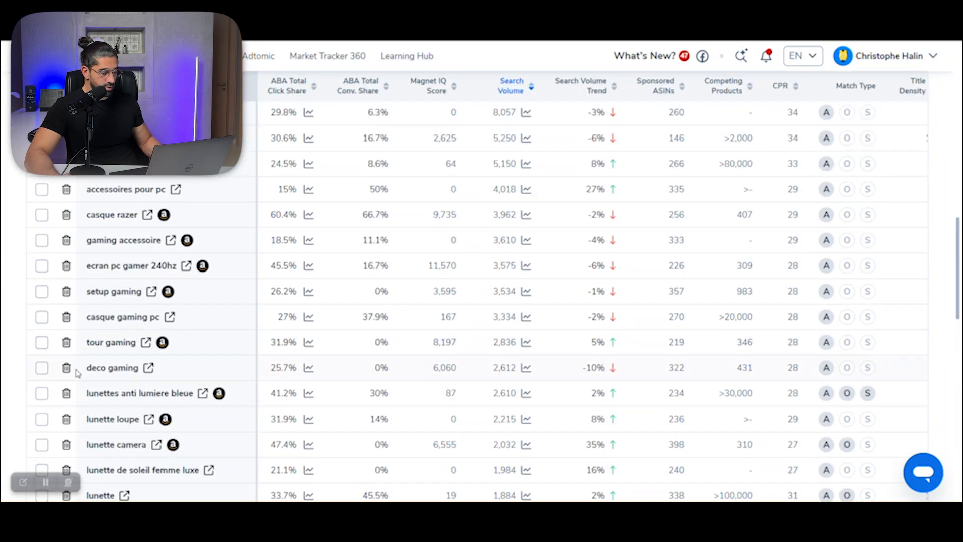
pyautogui.moveTo(161, 270)
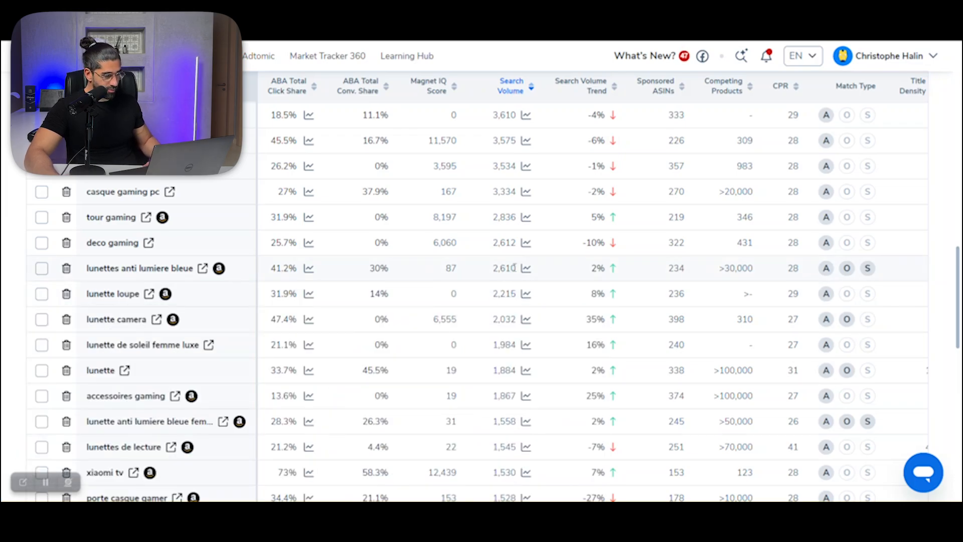
pyautogui.scroll(-3, 15, 286)
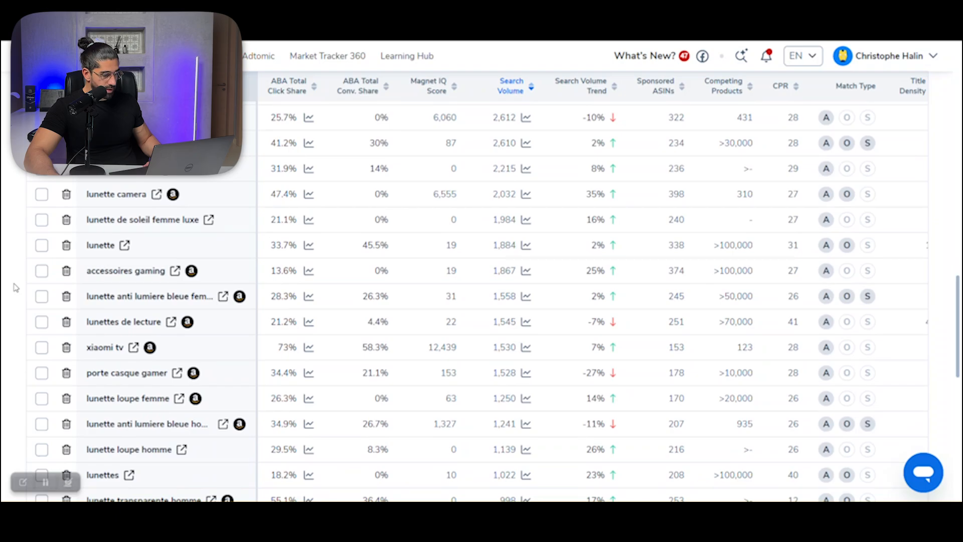
pyautogui.scroll(-3, 105, 229)
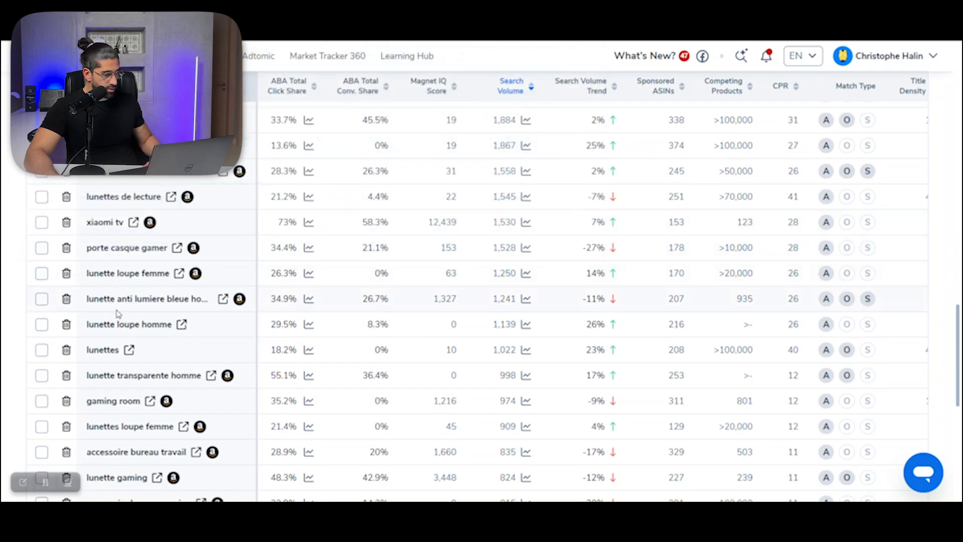
pyautogui.scroll(-3, 20, 309)
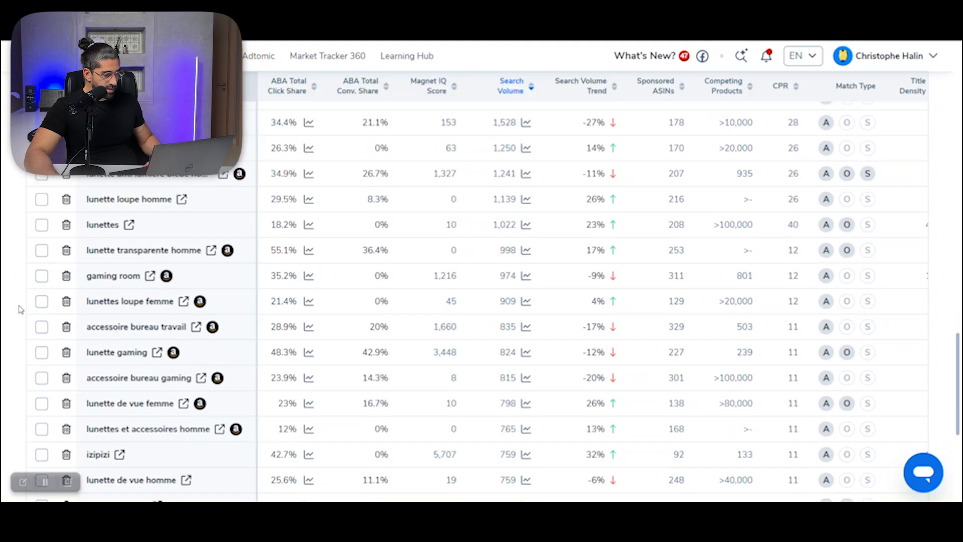
pyautogui.scroll(10, 20, 309)
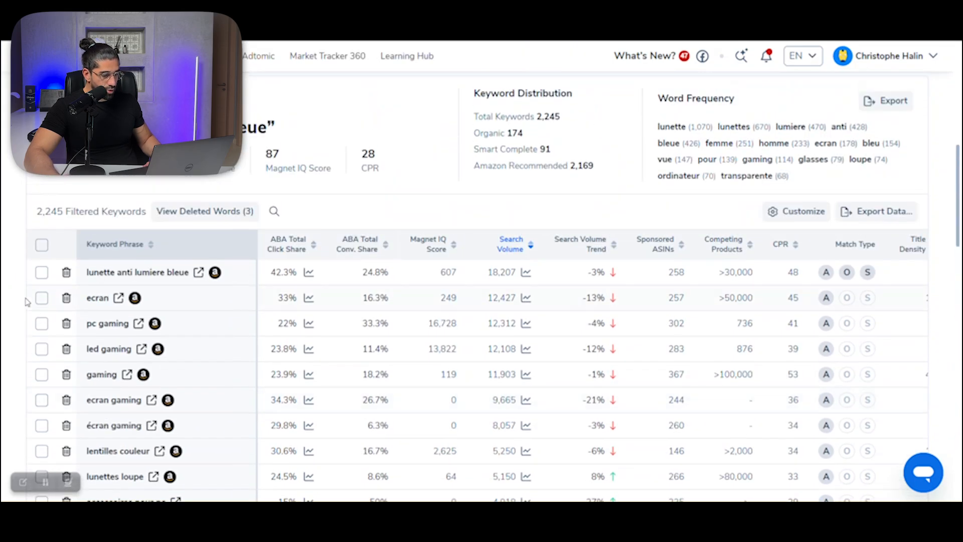
# Step: Select the keywords "lunette anti lumiere bleue", its plural, "femme" and "homme" variants, and "blue light glasses"
pyautogui.click(42, 272)
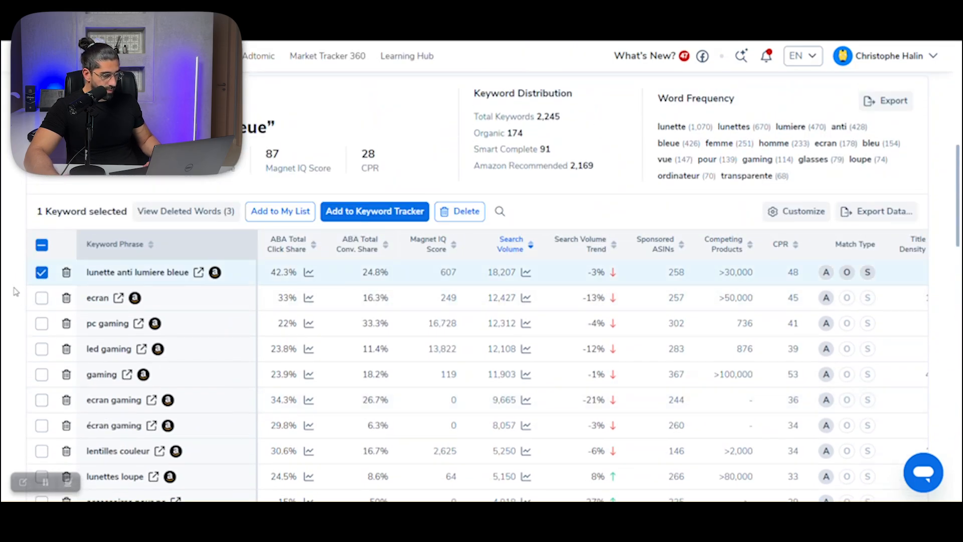
pyautogui.scroll(-2, 20, 299)
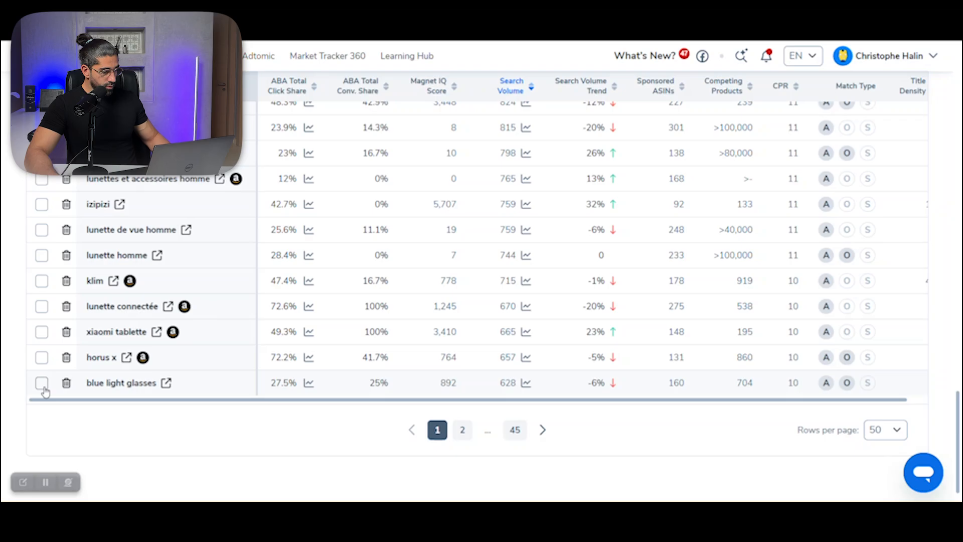
pyautogui.click(42, 386)
pyautogui.scroll(8, 30, 271)
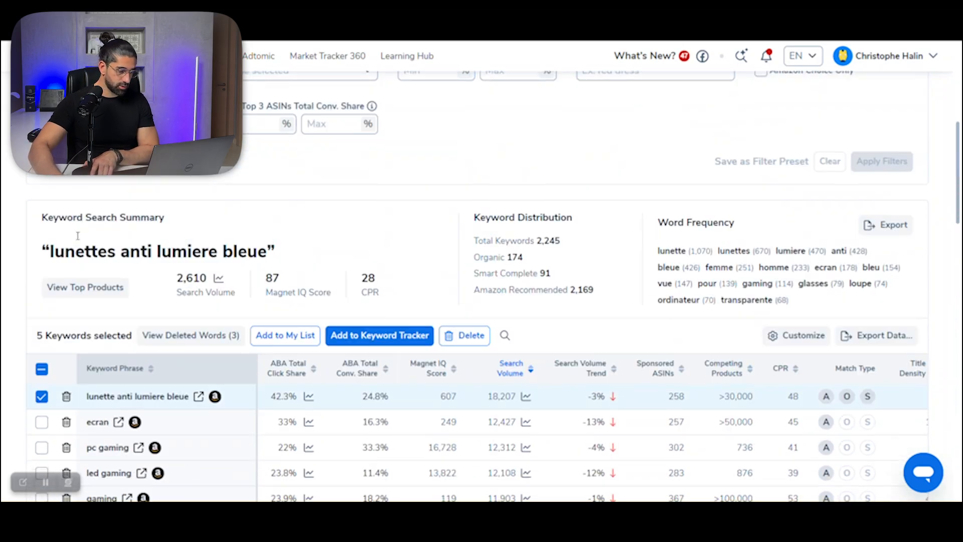
pyautogui.scroll(6, 78, 236)
pyautogui.scroll(-8, 30, 150)
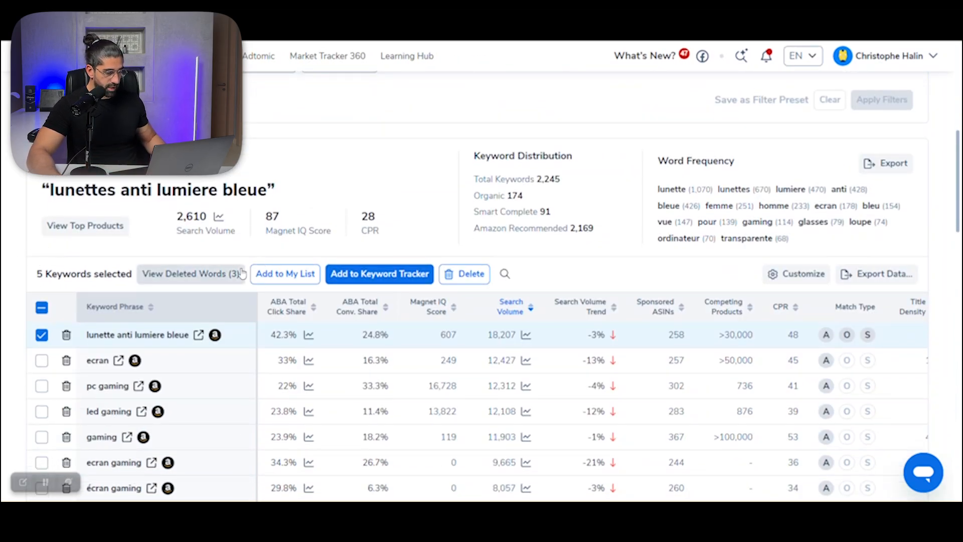
# Step: Add the selected keywords to a new My List folder named "Lunettes anti lumiere bleue" for the amazon.fr marketplace
pyautogui.click(281, 274)
pyautogui.scroll(-1, 286, 285)
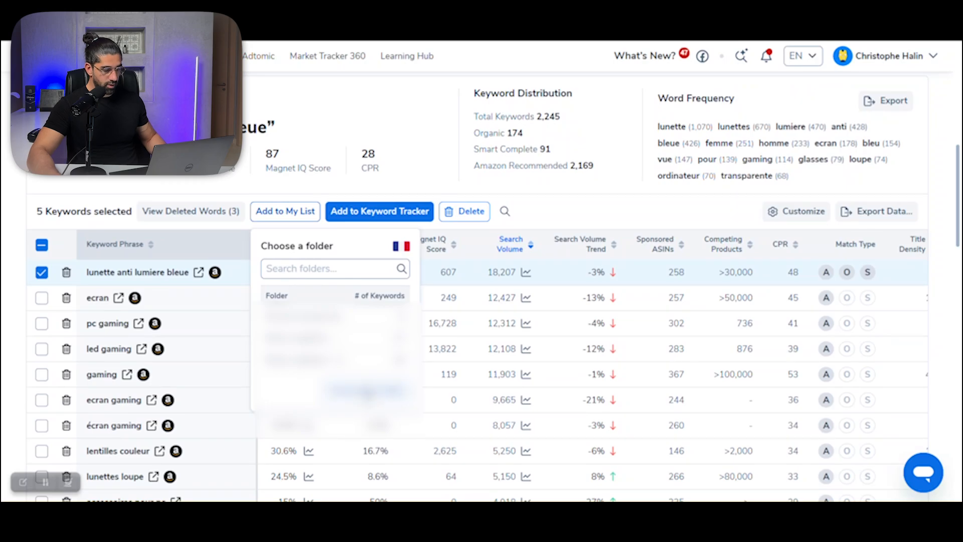
pyautogui.click(367, 390)
pyautogui.click(440, 255)
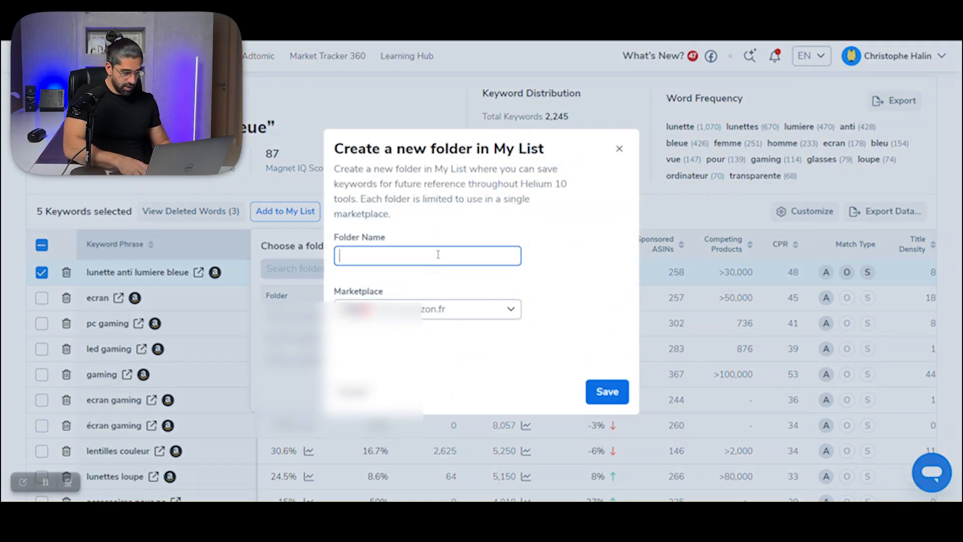
pyautogui.write('Lu')
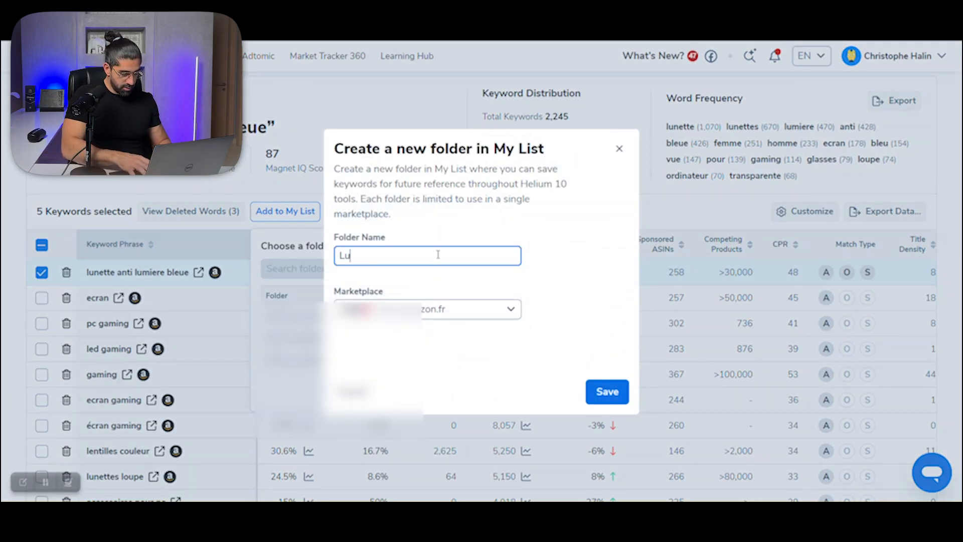
pyautogui.write('ene')
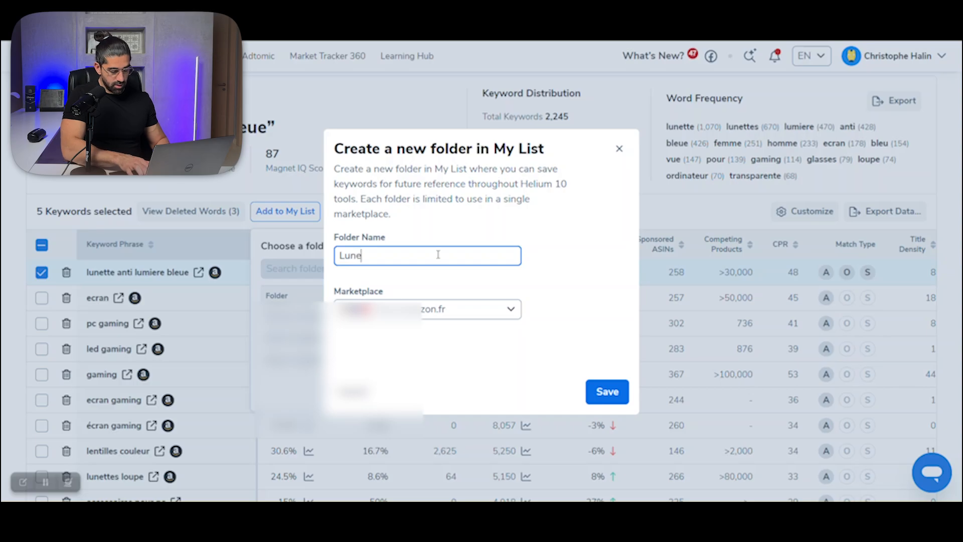
pyautogui.write('ttes anti lumi')
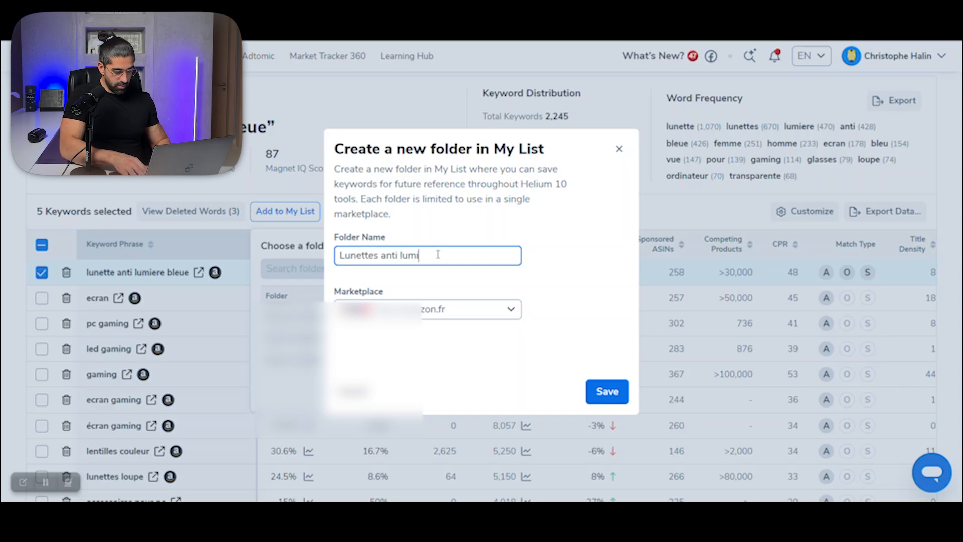
pyautogui.write('ere bleue')
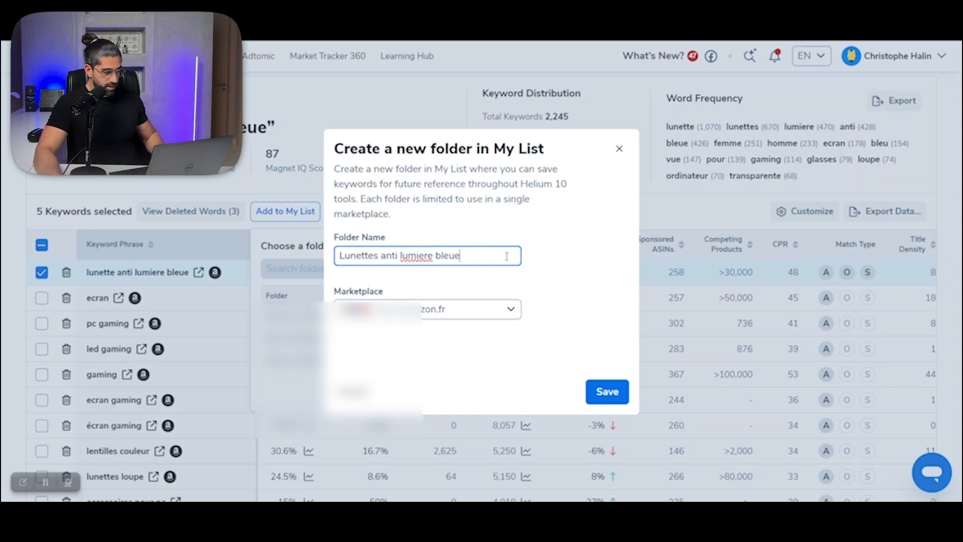
pyautogui.click(608, 390)
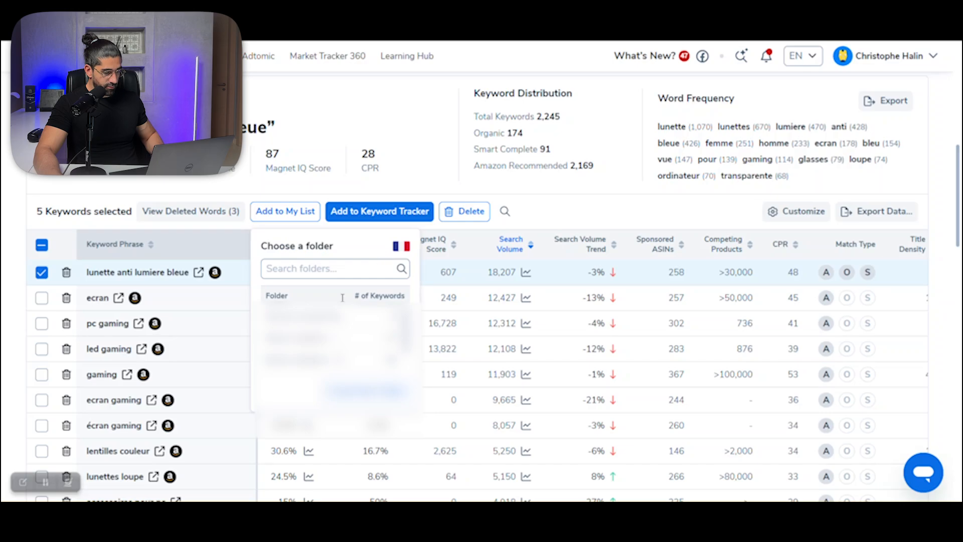
pyautogui.click(317, 327)
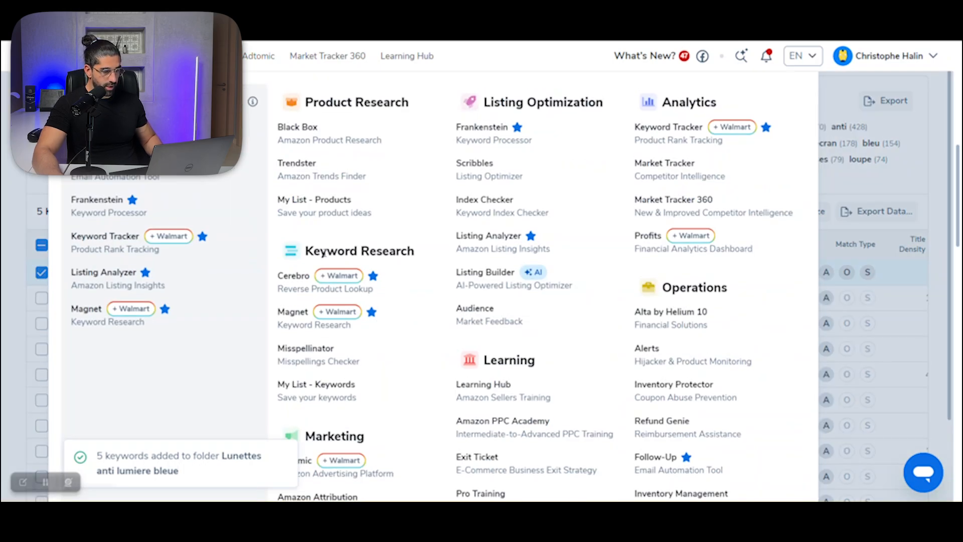
# Step: Open the "Lunettes anti lumiere bleue" folder in My List and download all its keywords as a CSV file
pyautogui.click(466, 152)
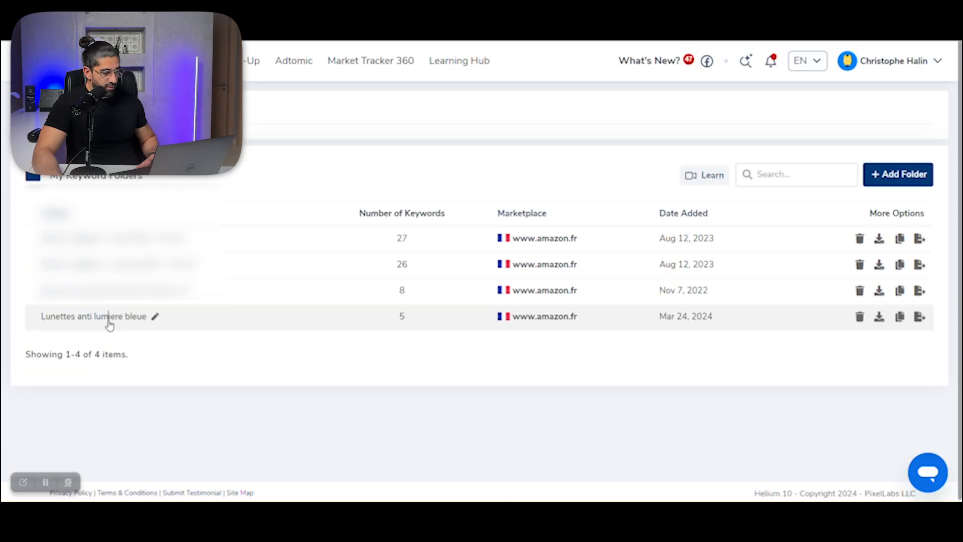
pyautogui.click(107, 276)
pyautogui.scroll(1, 517, 217)
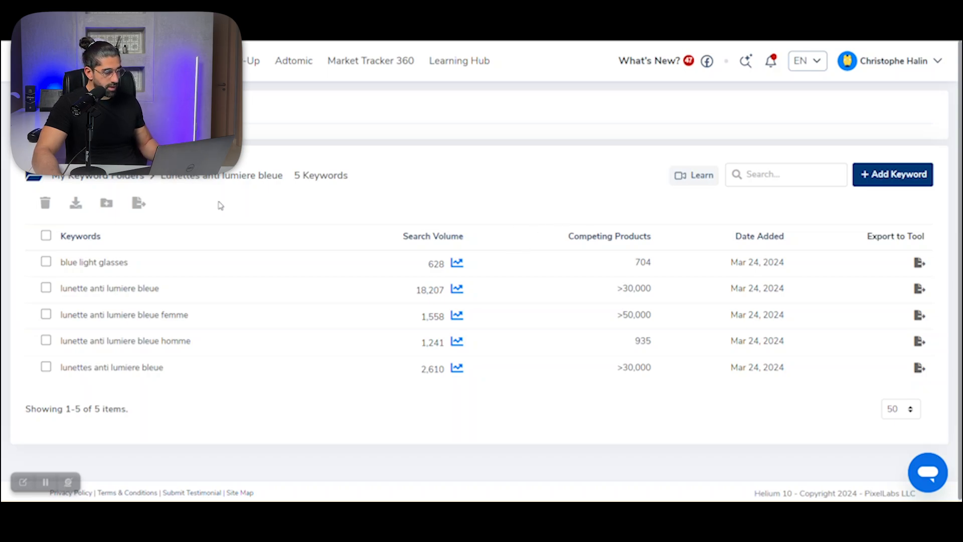
pyautogui.click(46, 235)
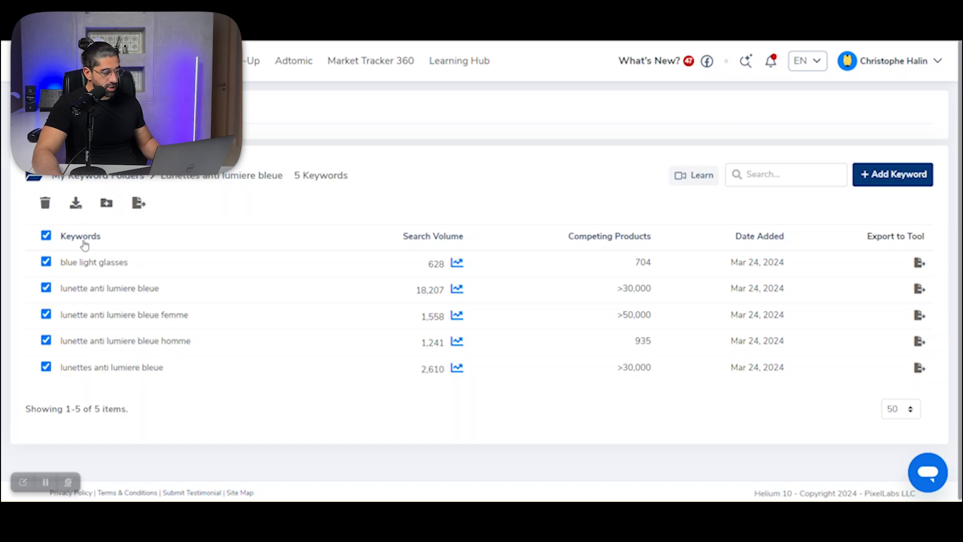
pyautogui.click(76, 204)
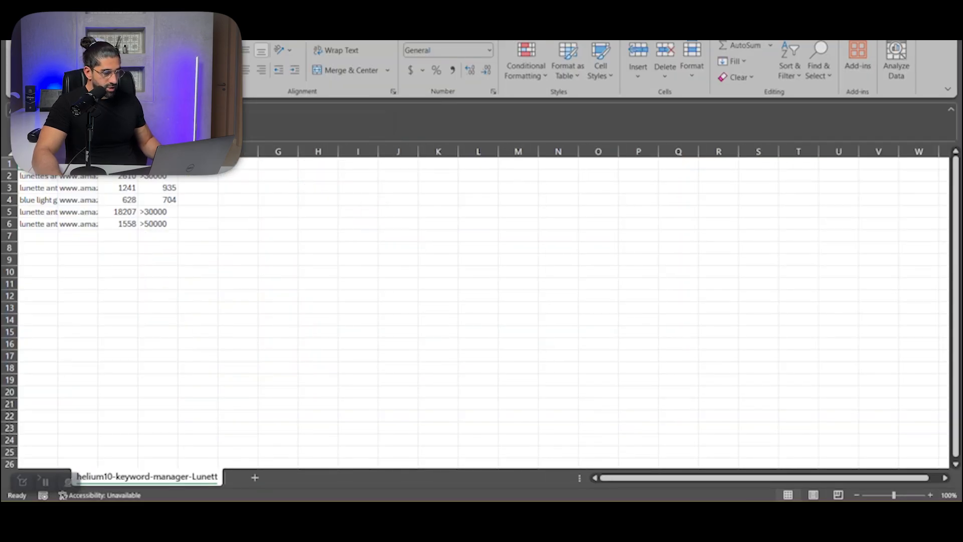
# Step: Widen the keyword and marketplace columns in the exported spreadsheet so their full text is readable, and select the keywords
pyautogui.moveTo(57, 151); pyautogui.dragTo(289, 152)
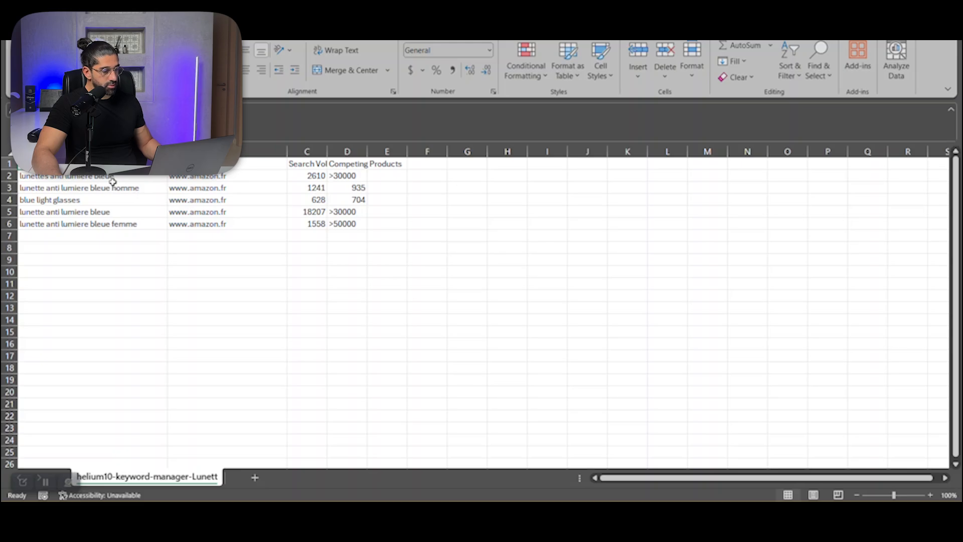
pyautogui.moveTo(120, 176); pyautogui.dragTo(111, 222)
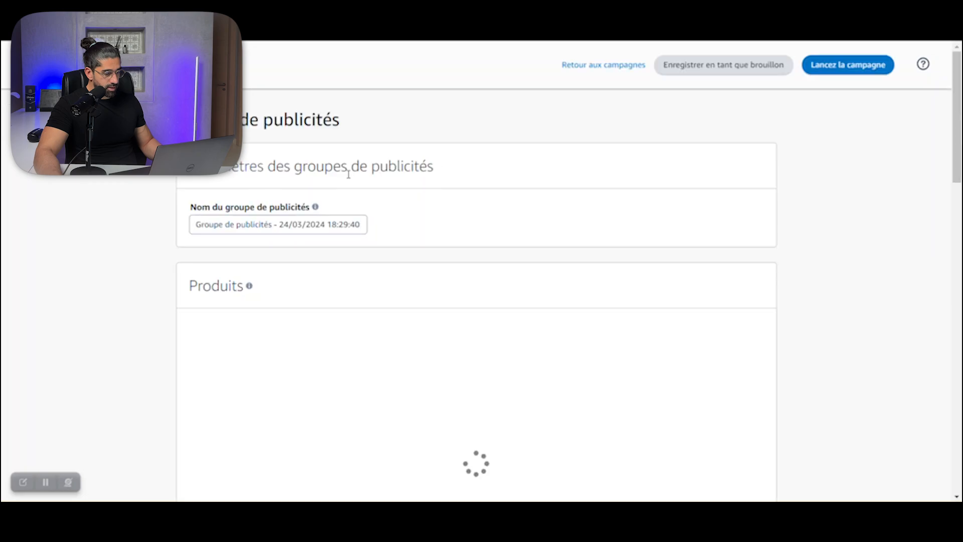
# Step: Switch to the Amazon Ads campaign form, name the ad group "Lumiere bleue" and add one product from the product list
pyautogui.tripleClick(300, 224)
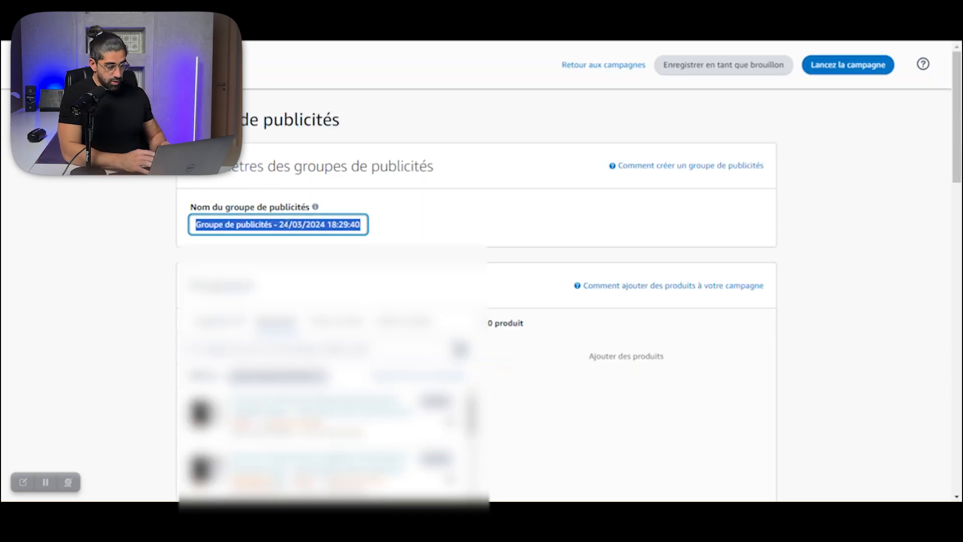
pyautogui.write('Lumiere bleue')
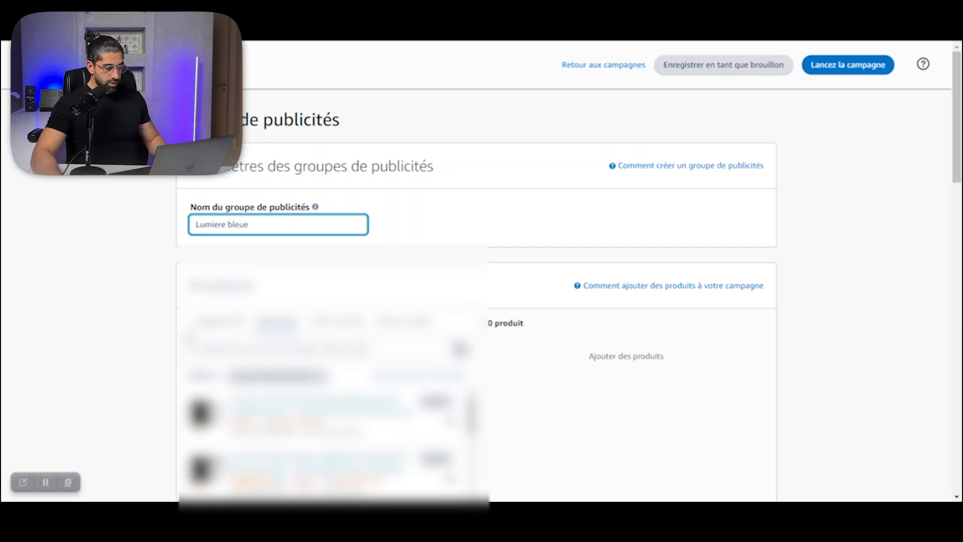
pyautogui.scroll(-4, 155, 329)
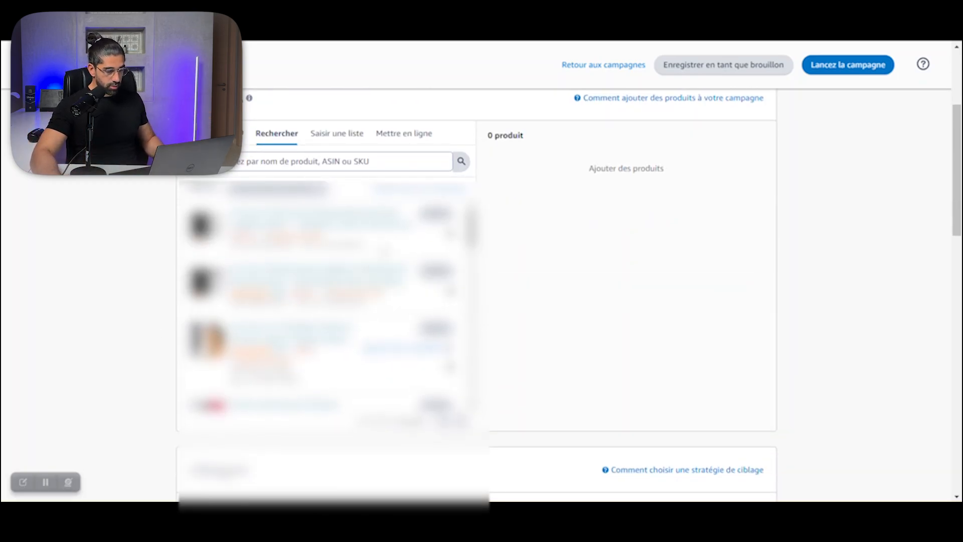
pyautogui.scroll(-3, 321, 301)
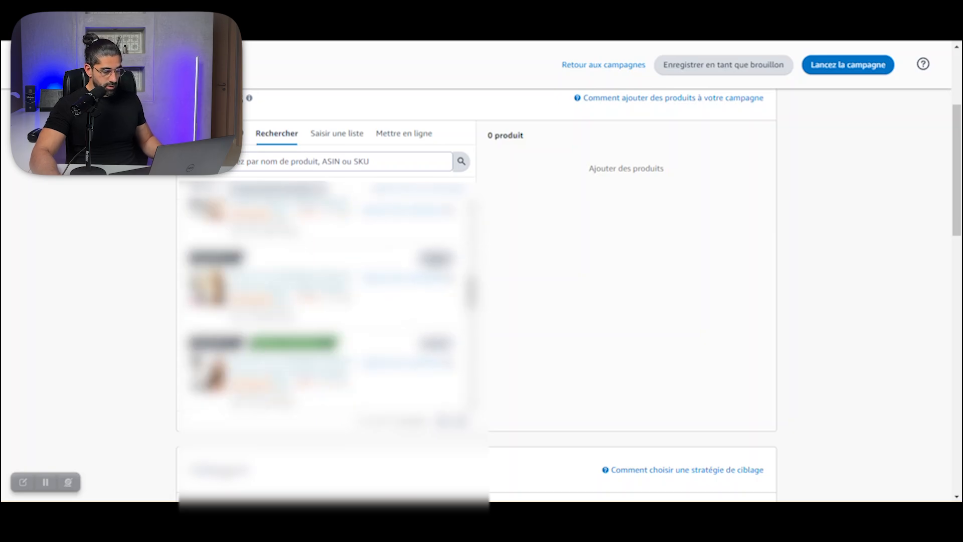
pyautogui.click(437, 260)
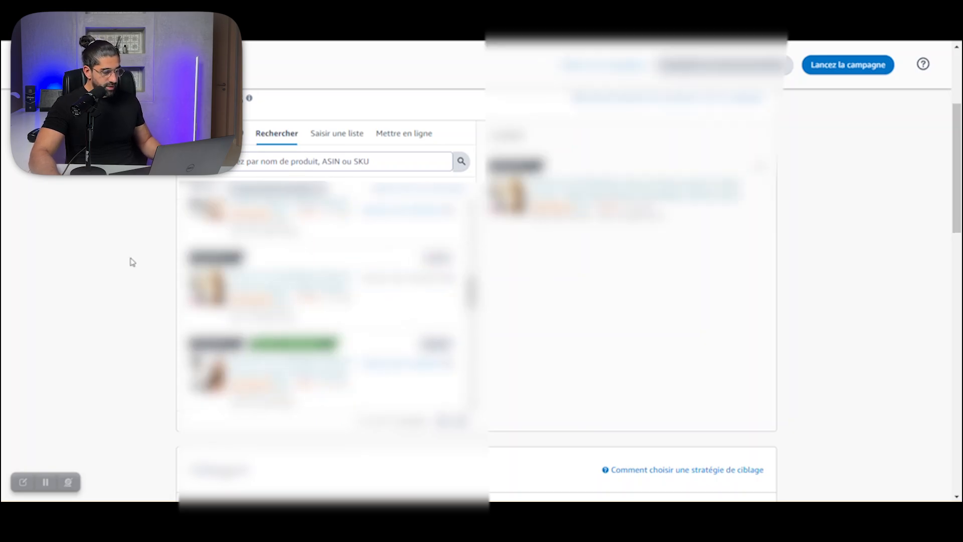
# Step: Set the ad group's targeting strategy to manual targeting and review the keyword and product targeting types
pyautogui.scroll(-6, 131, 261)
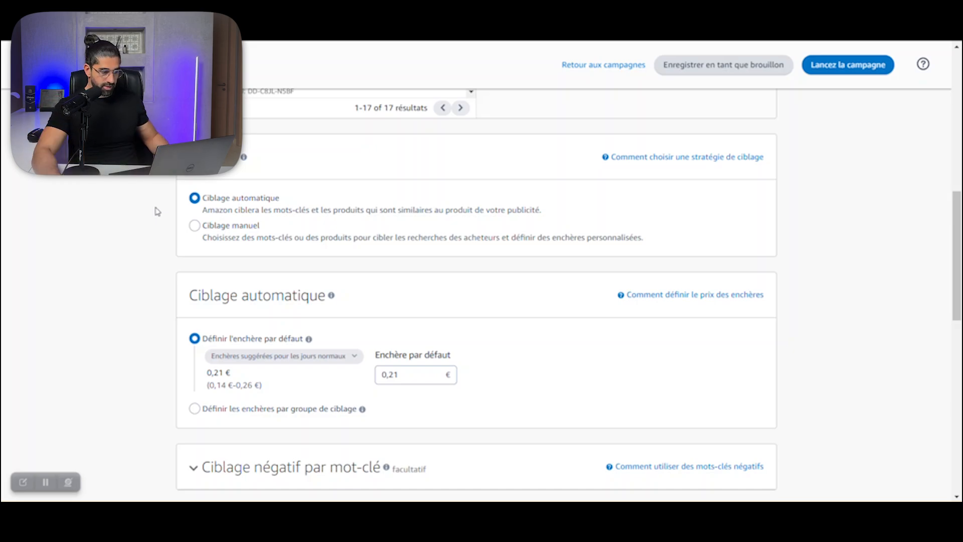
pyautogui.click(195, 226)
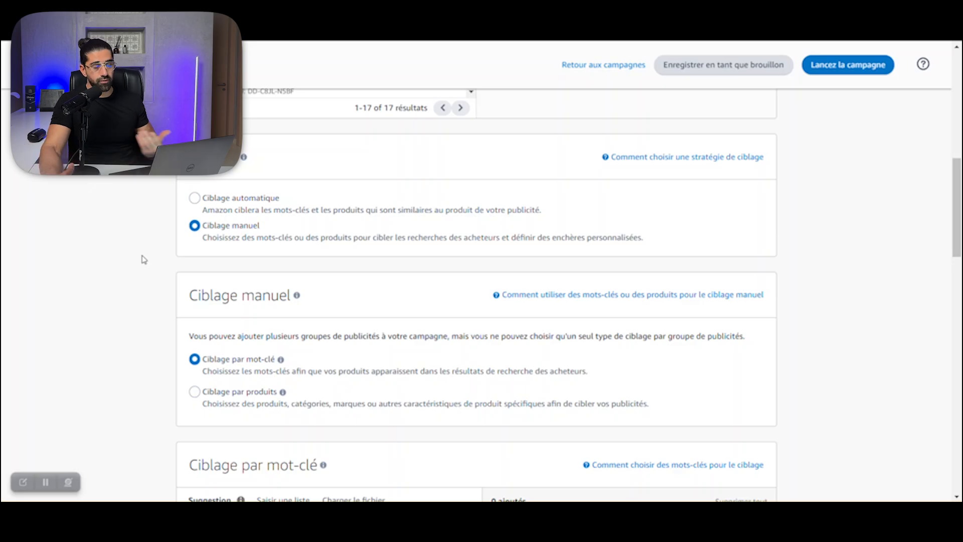
pyautogui.scroll(-4, 151, 261)
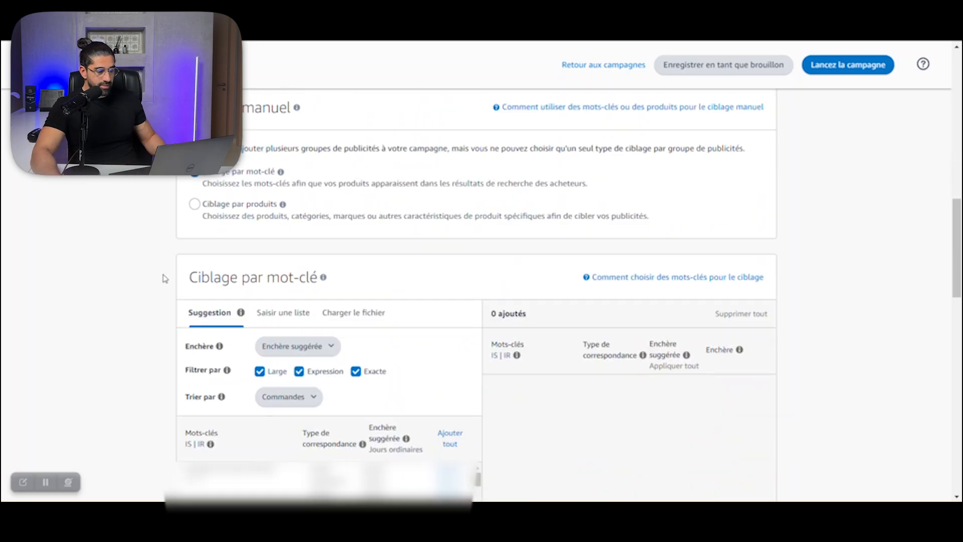
pyautogui.scroll(1, 168, 258)
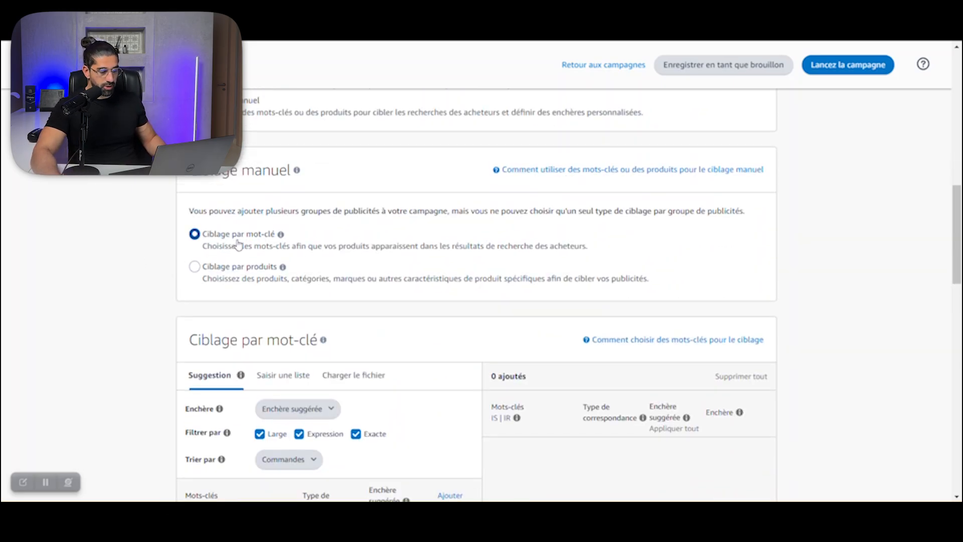
pyautogui.click(219, 268)
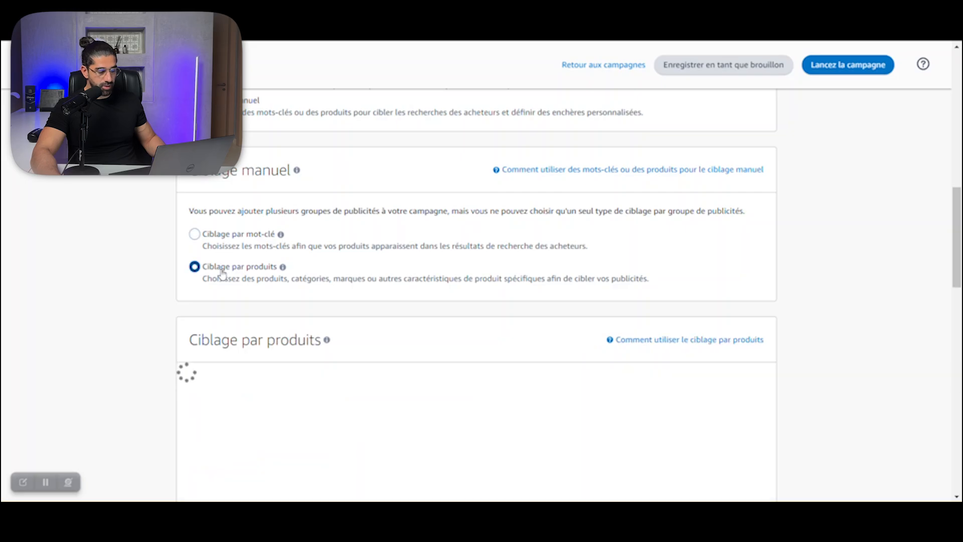
pyautogui.scroll(-4, 142, 258)
pyautogui.scroll(4, 143, 258)
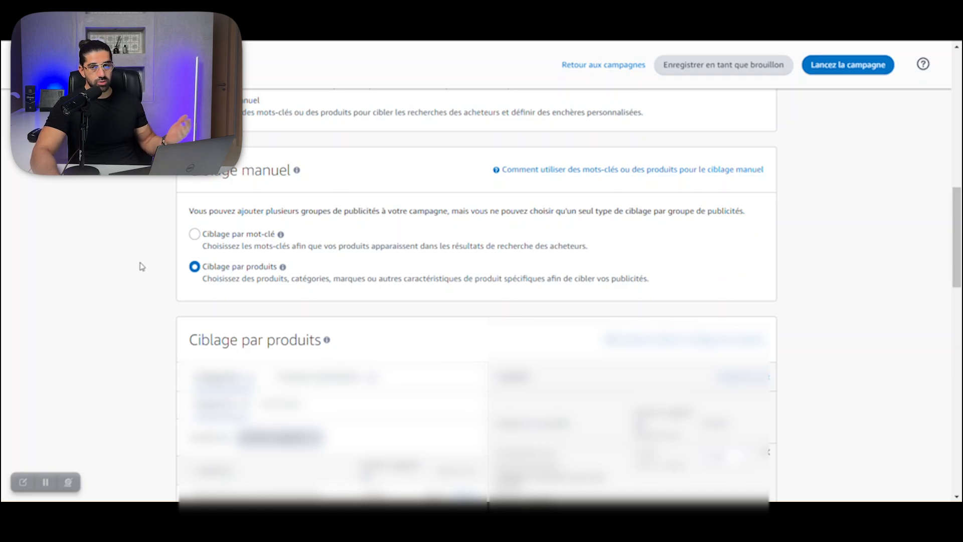
pyautogui.click(208, 237)
# Step: Look through the suggested keywords and switch the keyword targeting to entering a custom list
pyautogui.scroll(-3, 159, 235)
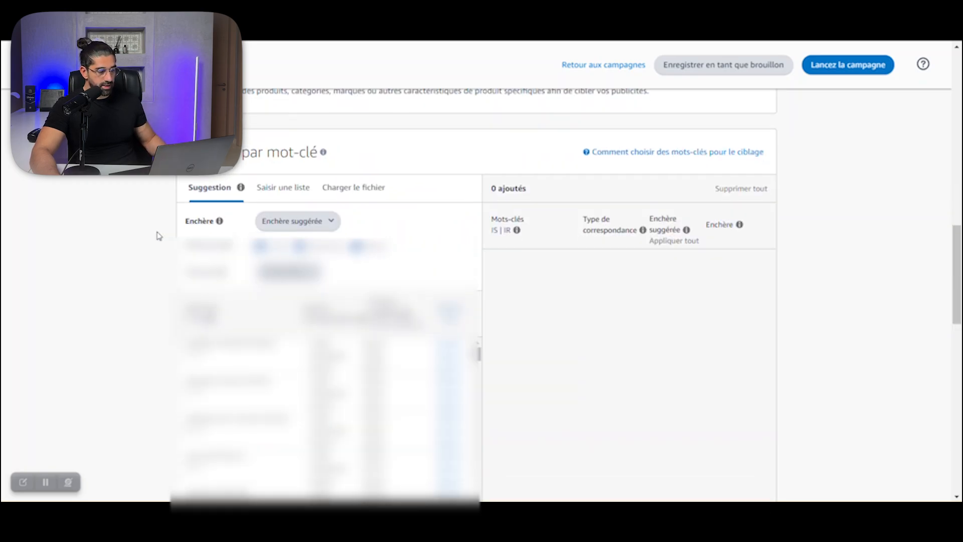
pyautogui.scroll(-1, 169, 228)
pyautogui.scroll(1, 169, 228)
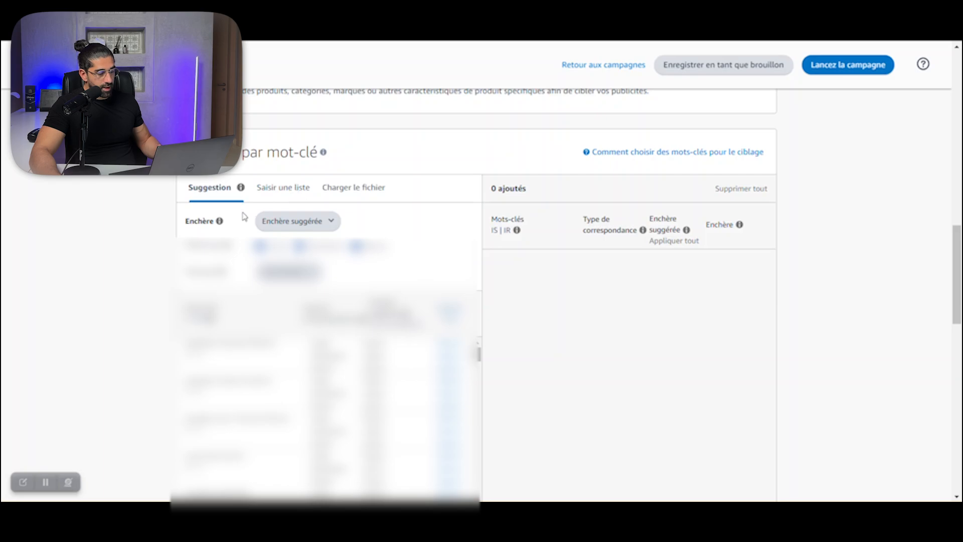
pyautogui.click(286, 193)
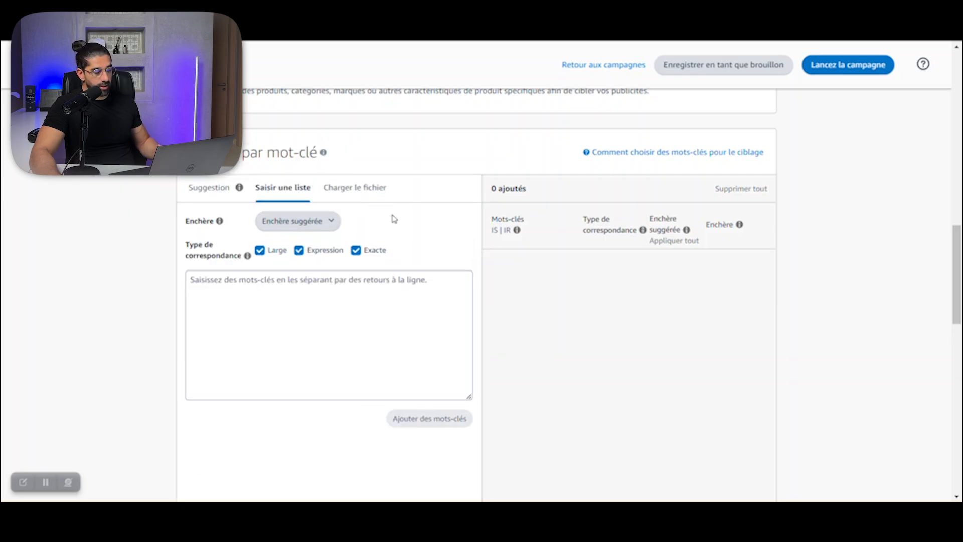
# Step: Review the suggested, custom and default bid options for the keyword list, keeping the suggested bid
pyautogui.click(324, 225)
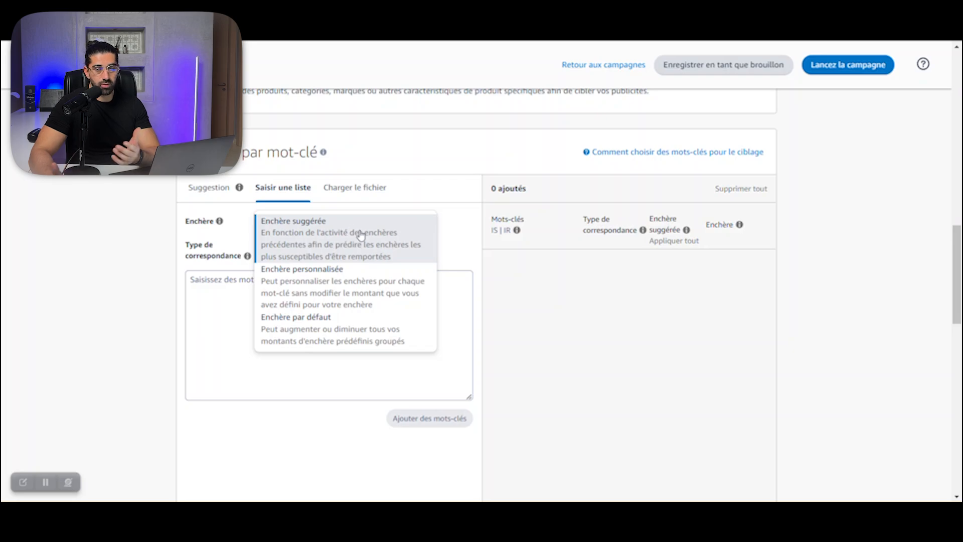
pyautogui.click(348, 230)
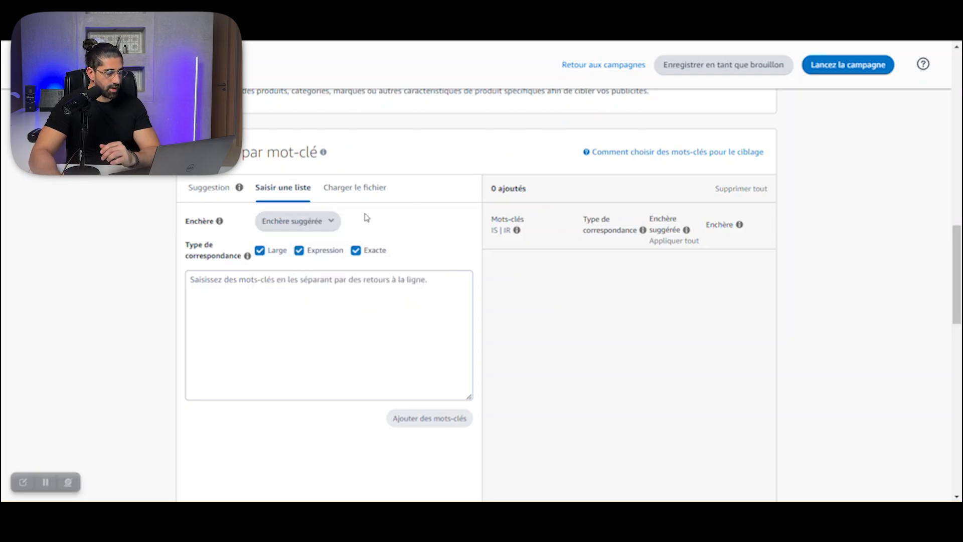
pyautogui.click(323, 227)
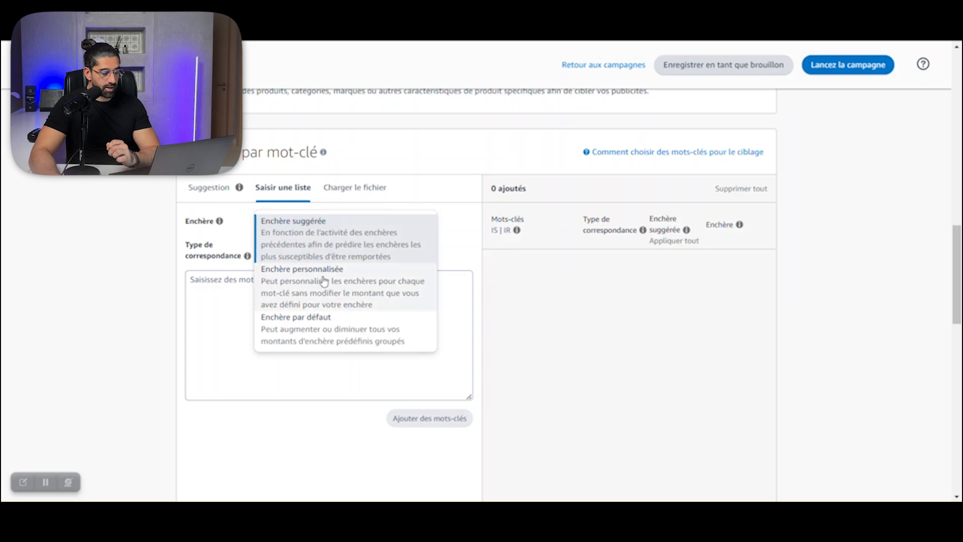
pyautogui.click(471, 235)
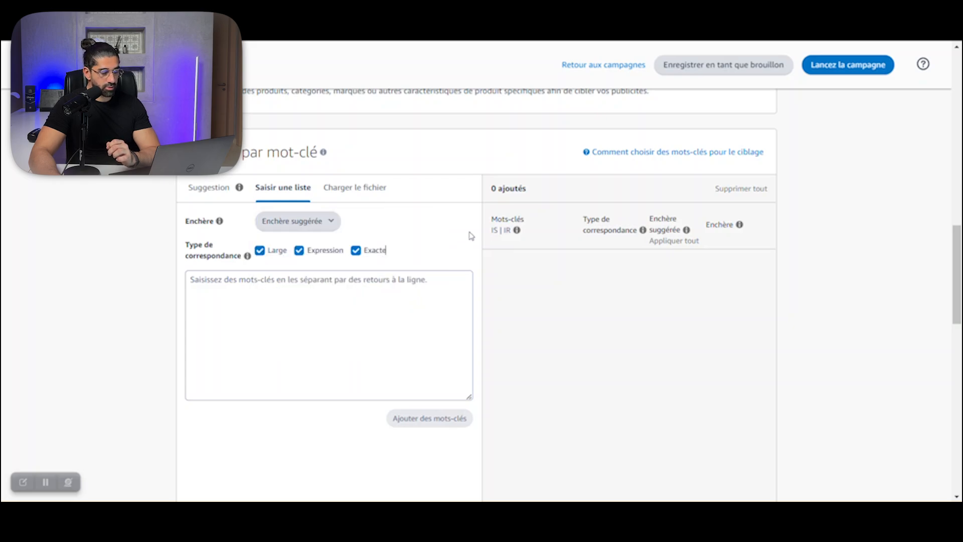
pyautogui.click(262, 214)
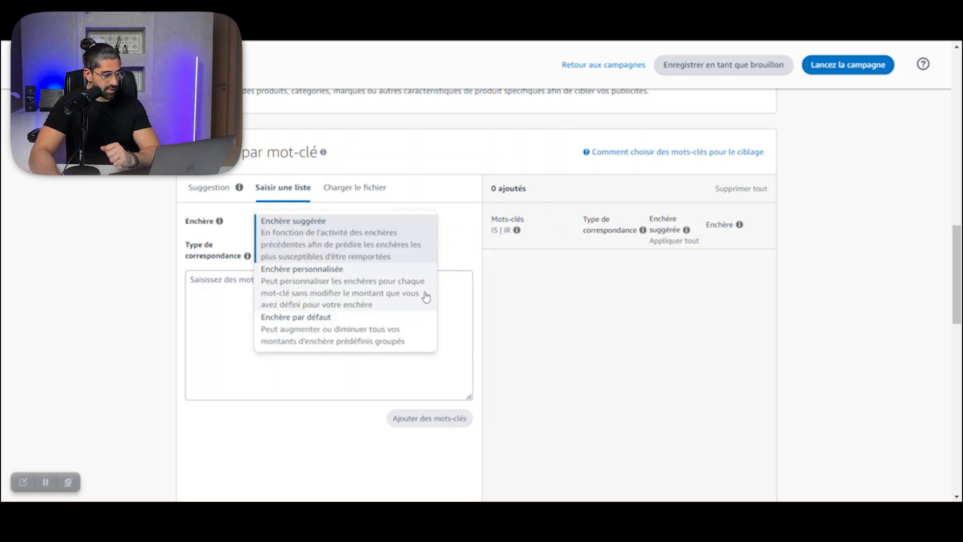
pyautogui.click(454, 227)
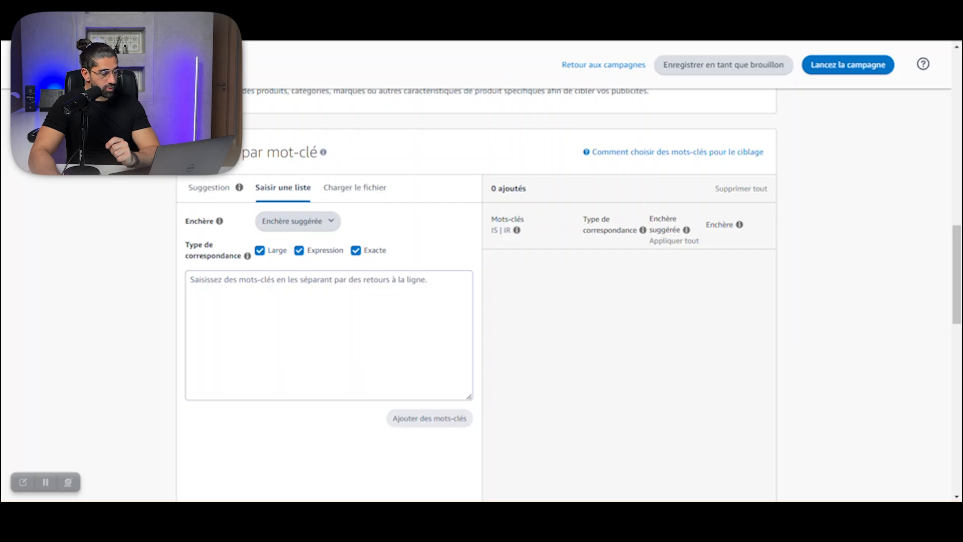
# Step: Compare the singular and plural "lunette anti lumiere bleue" keywords in the Helium 10 folder and return to the campaign form
pyautogui.hotkey('ctrl', 'Tab')
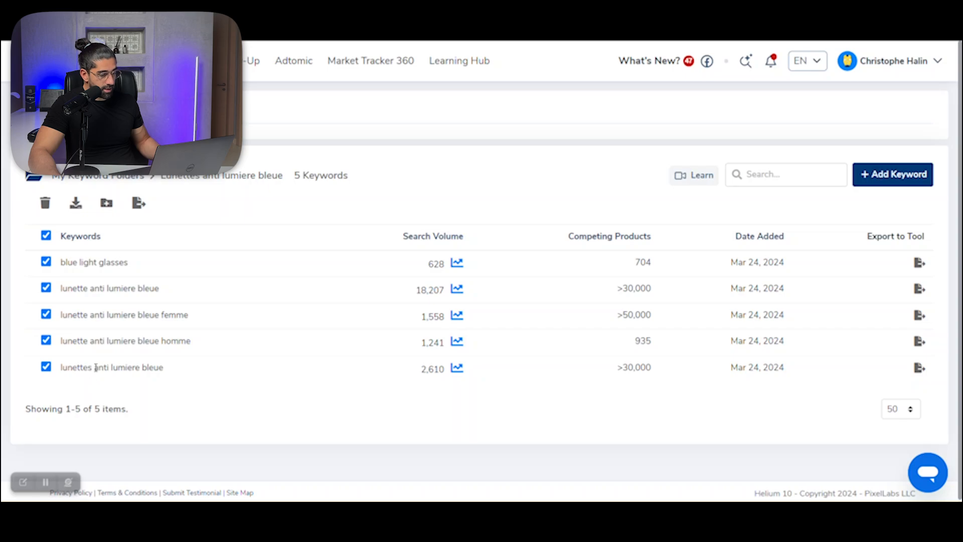
pyautogui.moveTo(92, 368); pyautogui.dragTo(60, 368)
pyautogui.moveTo(89, 290); pyautogui.dragTo(63, 290)
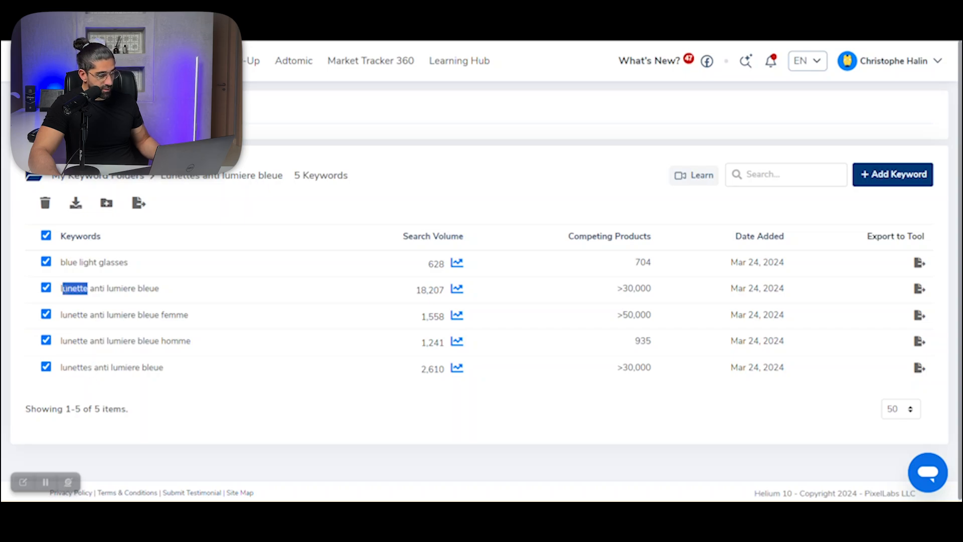
pyautogui.click(65, 289)
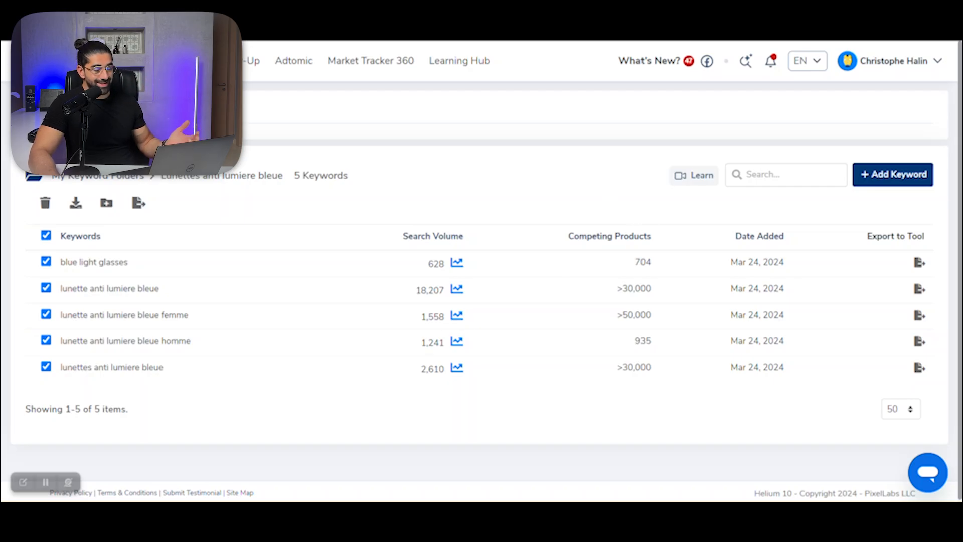
pyautogui.hotkey('ctrl', 'Tab')
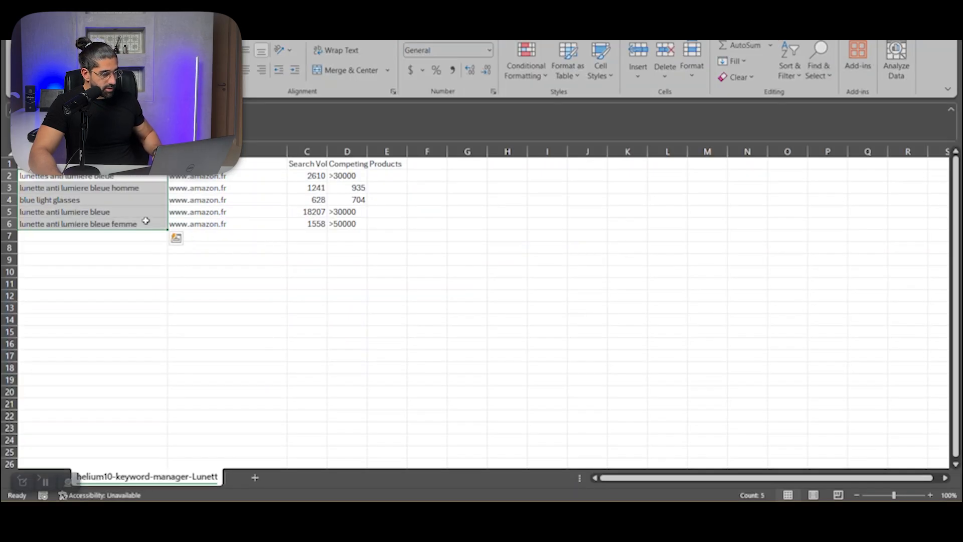
# Step: Copy all five keywords from the exported Excel spreadsheet and paste them into the campaign's keyword list
pyautogui.click(146, 221)
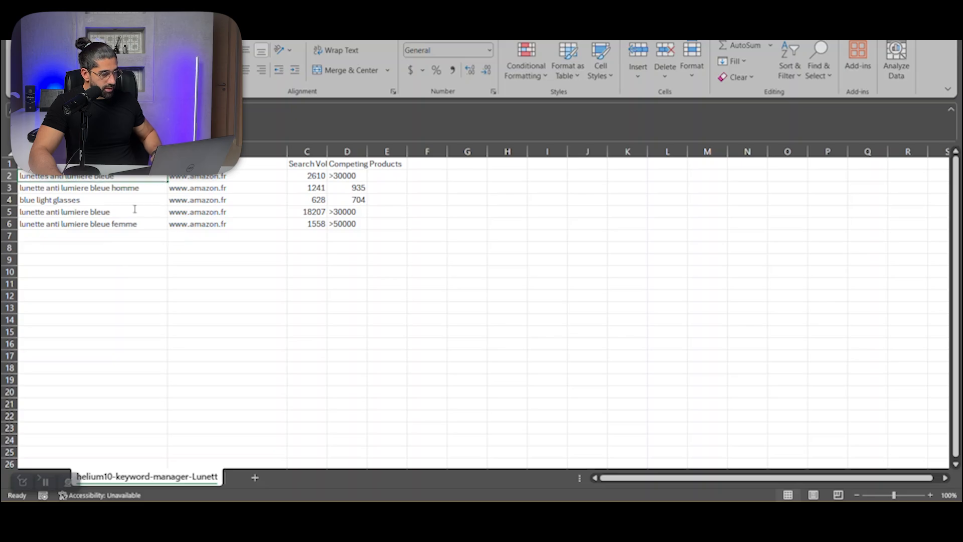
pyautogui.moveTo(145, 221); pyautogui.dragTo(144, 176)
pyautogui.hotkey('ctrl', 'c')
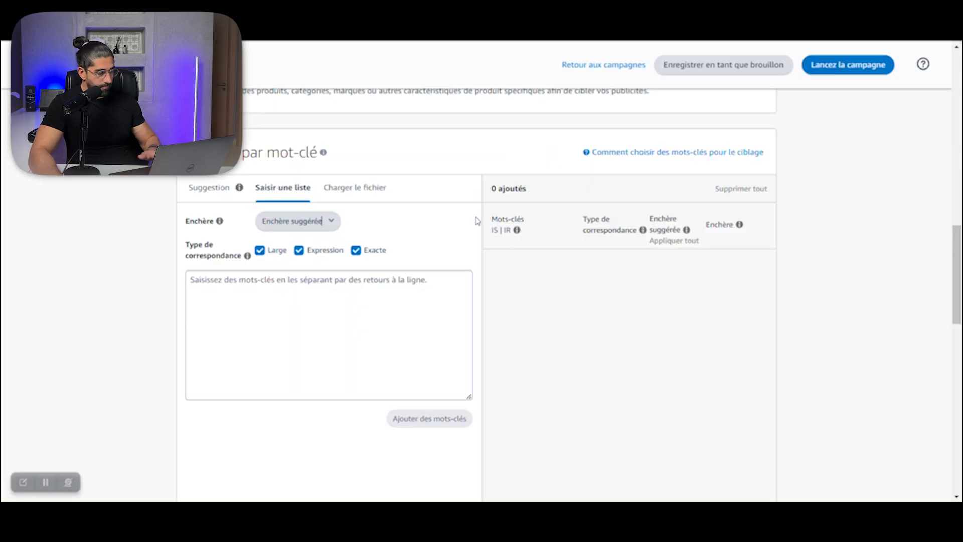
pyautogui.click(321, 327)
pyautogui.hotkey('ctrl', 'v')
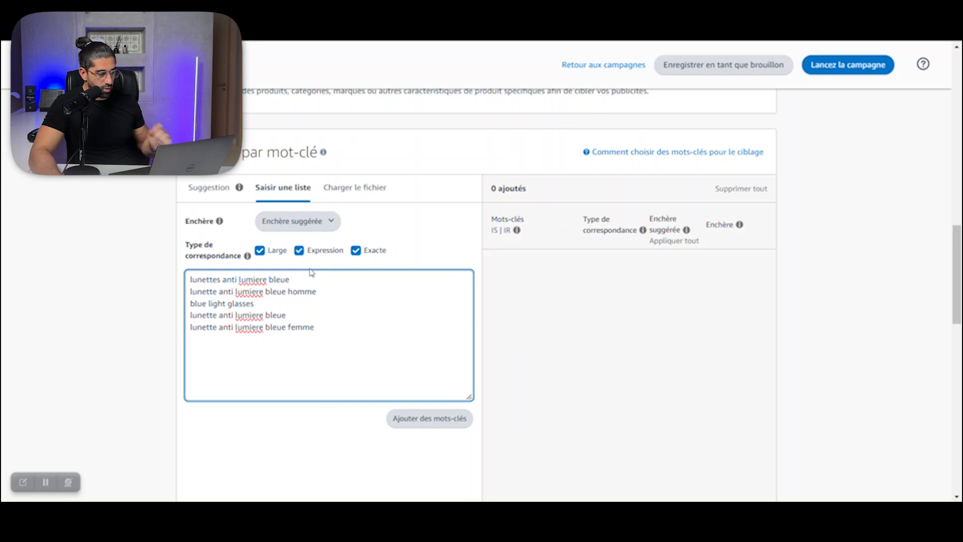
# Step: Restrict the match type to exact by disabling broad and phrase, and add the five listed keywords to the targeting
pyautogui.click(299, 251)
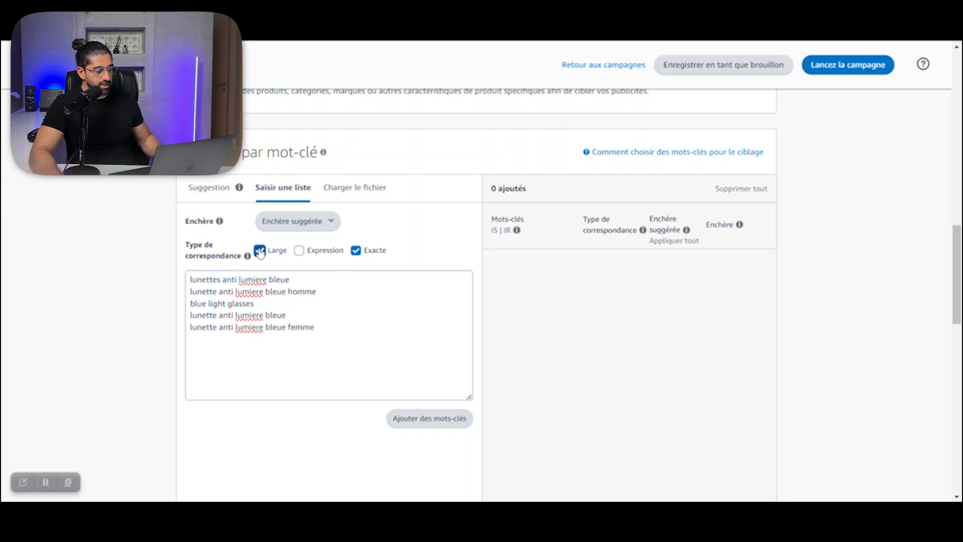
pyautogui.click(260, 250)
pyautogui.moveTo(329, 325); pyautogui.dragTo(190, 279)
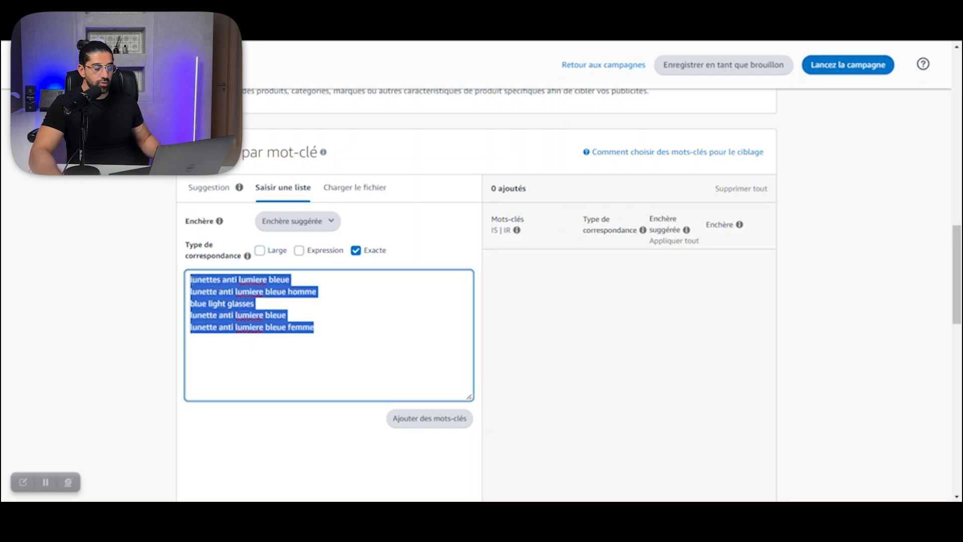
pyautogui.click(369, 331)
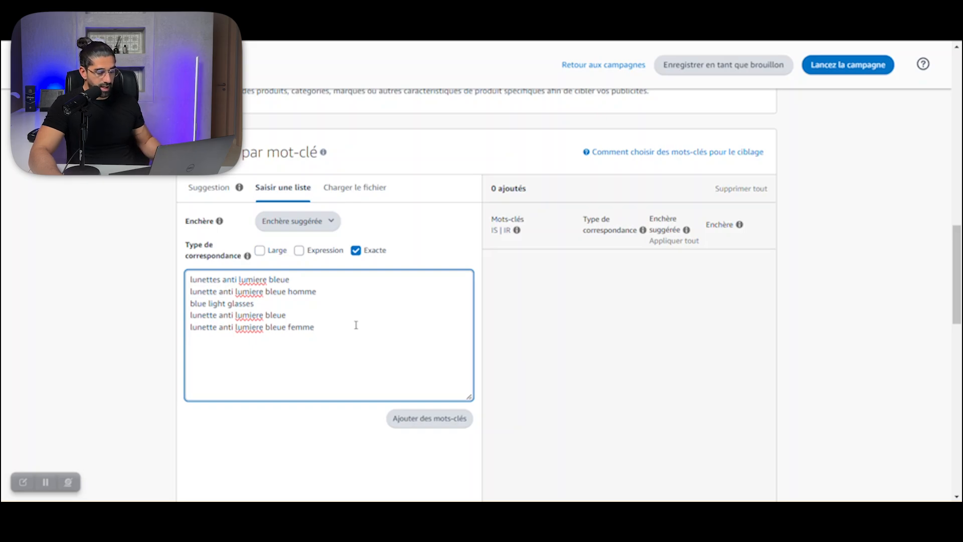
pyautogui.click(416, 417)
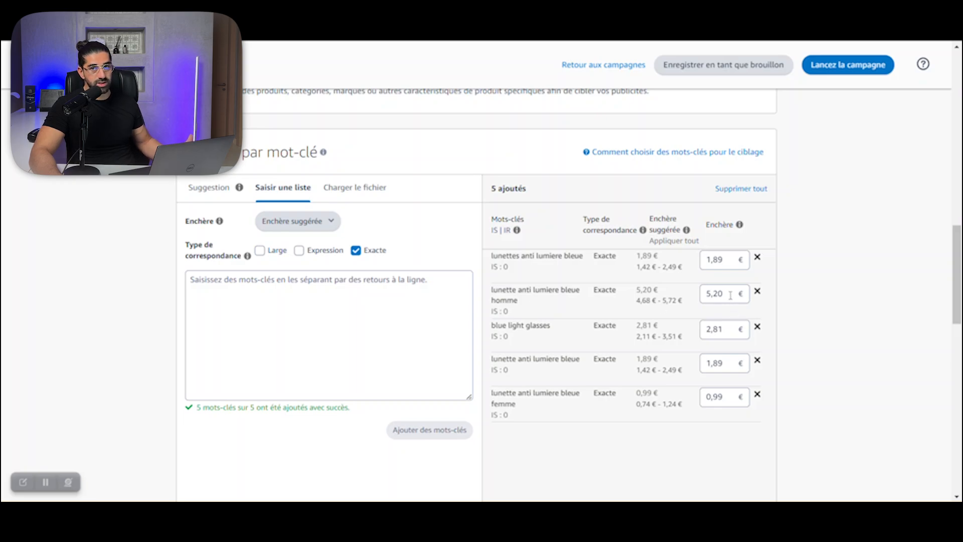
# Step: Remove "lunette anti lumiere bleue homme" and "blue light glasses" from the added keywords
pyautogui.click(758, 294)
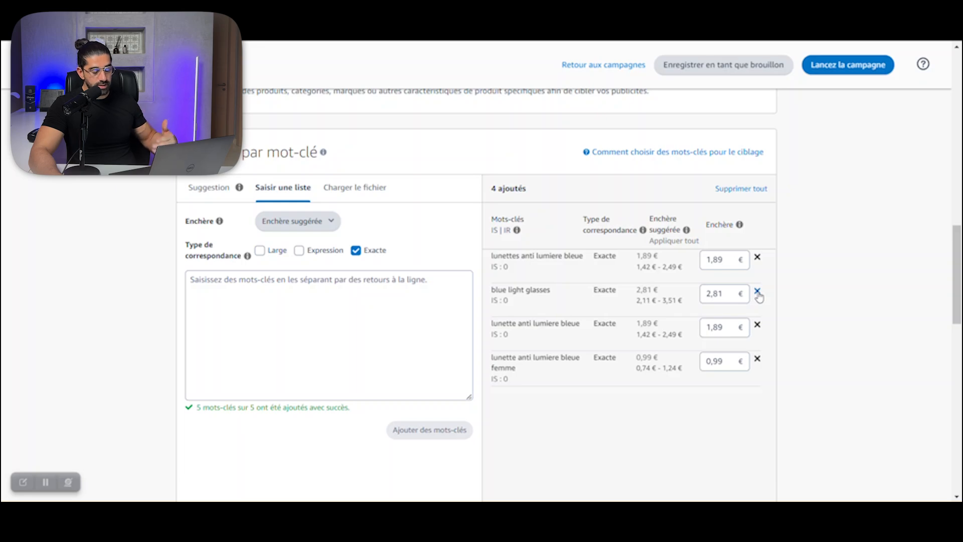
pyautogui.click(758, 294)
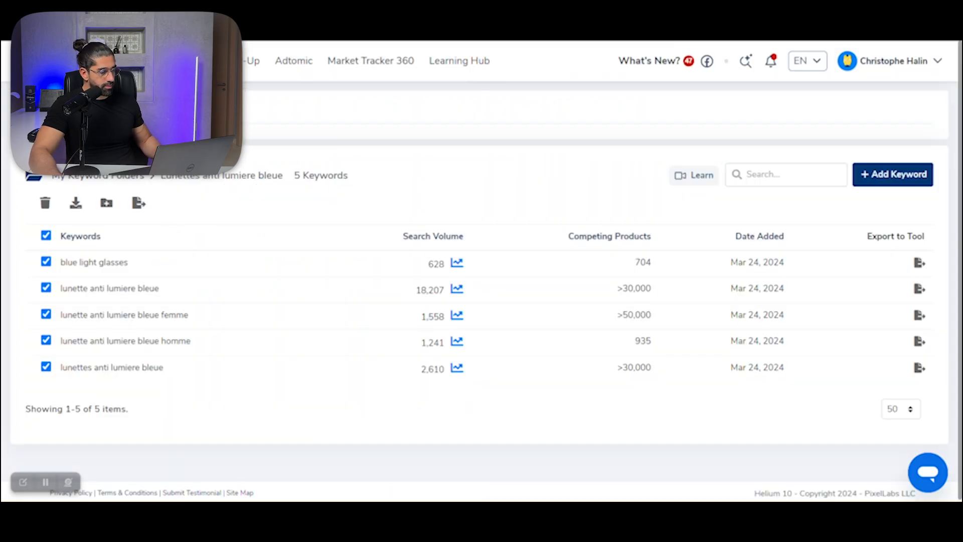
pyautogui.hotkey('ctrl', 'Tab')
pyautogui.scroll(6, 275, 193)
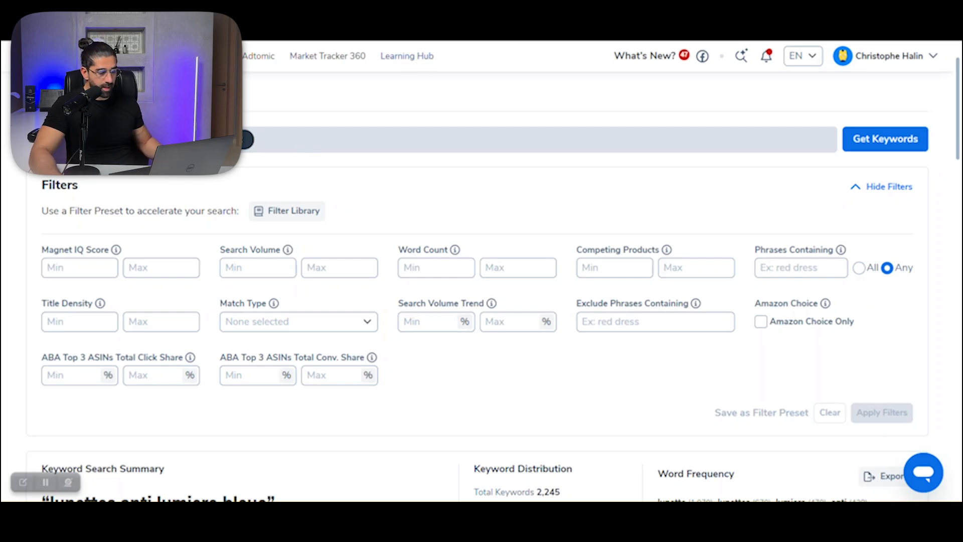
pyautogui.hotkey('ctrl', 'Tab')
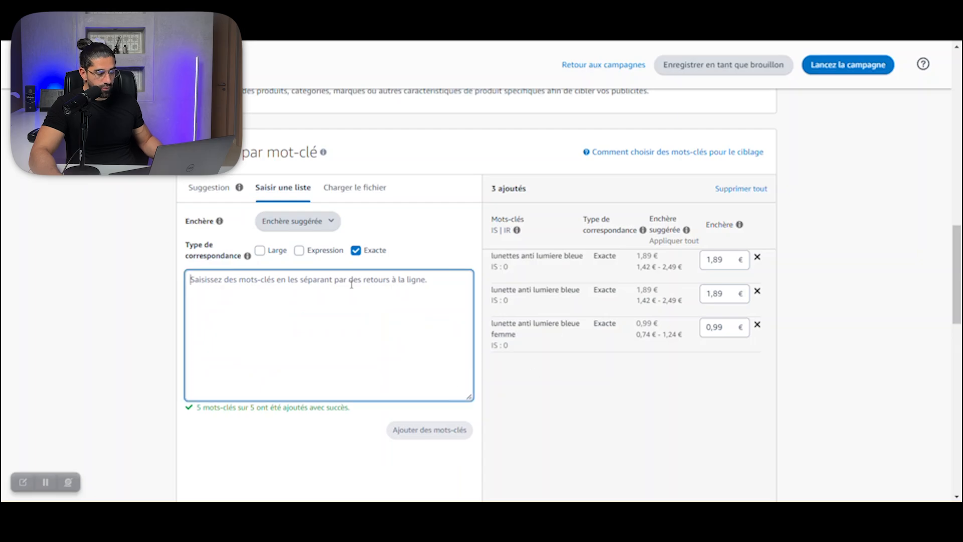
# Step: Expand negative keyword targeting and enter "lunette anti lumiere bleue", copied from the Helium 10 keyword folder, in the negative exact keyword list
pyautogui.scroll(-5, 683, 291)
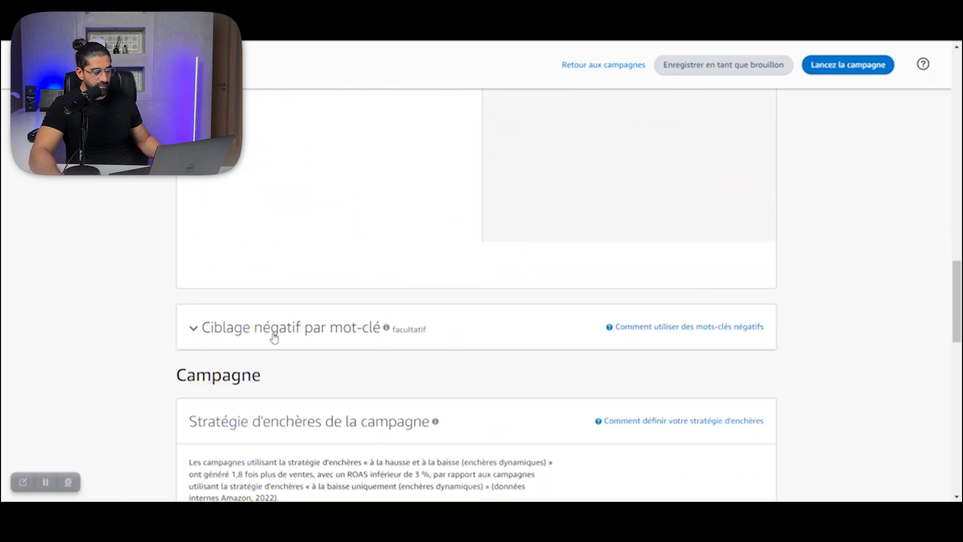
pyautogui.click(274, 329)
pyautogui.scroll(-2, 274, 329)
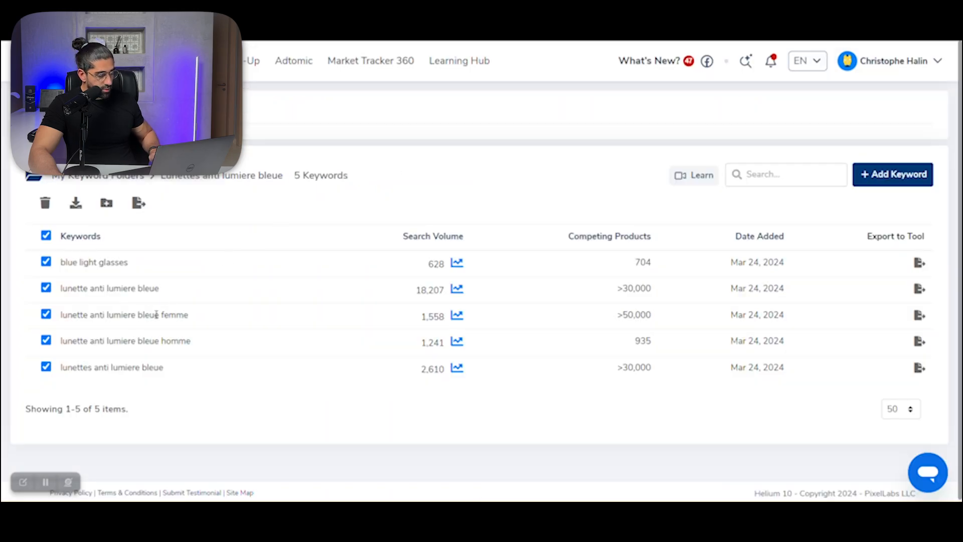
pyautogui.tripleClick(125, 288)
pyautogui.hotkey('ctrl', 'c')
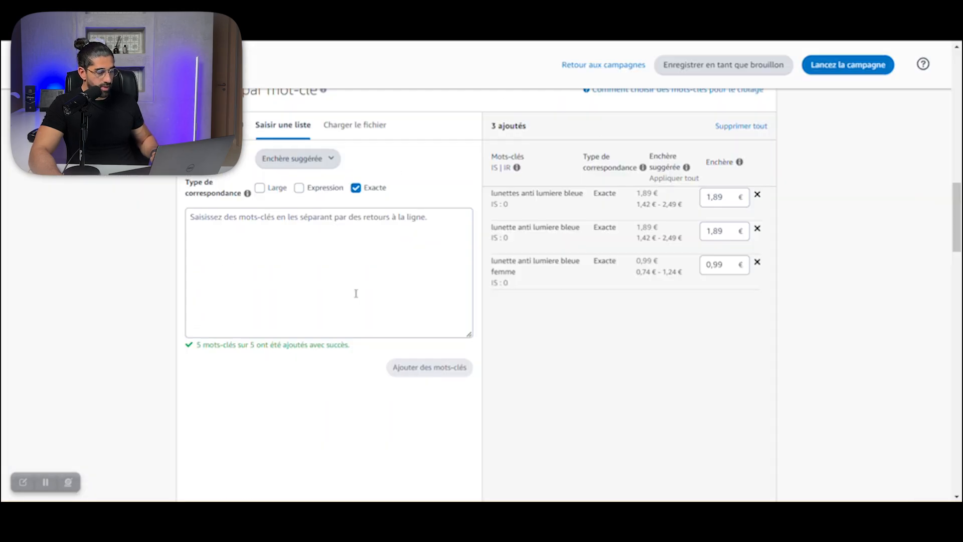
pyautogui.click(323, 282)
pyautogui.scroll(-6, 326, 283)
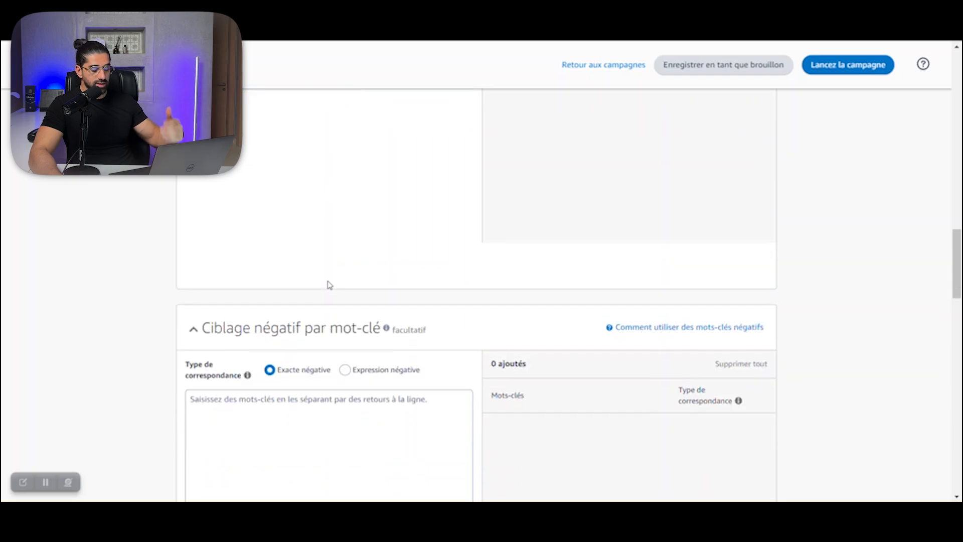
pyautogui.scroll(-3, 326, 285)
pyautogui.click(318, 264)
pyautogui.hotkey('ctrl', 'v')
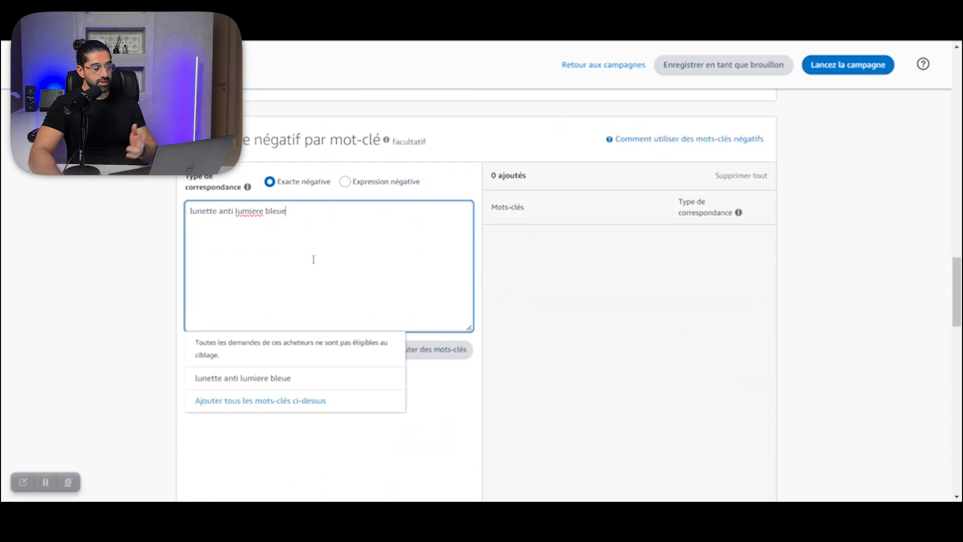
pyautogui.click(521, 283)
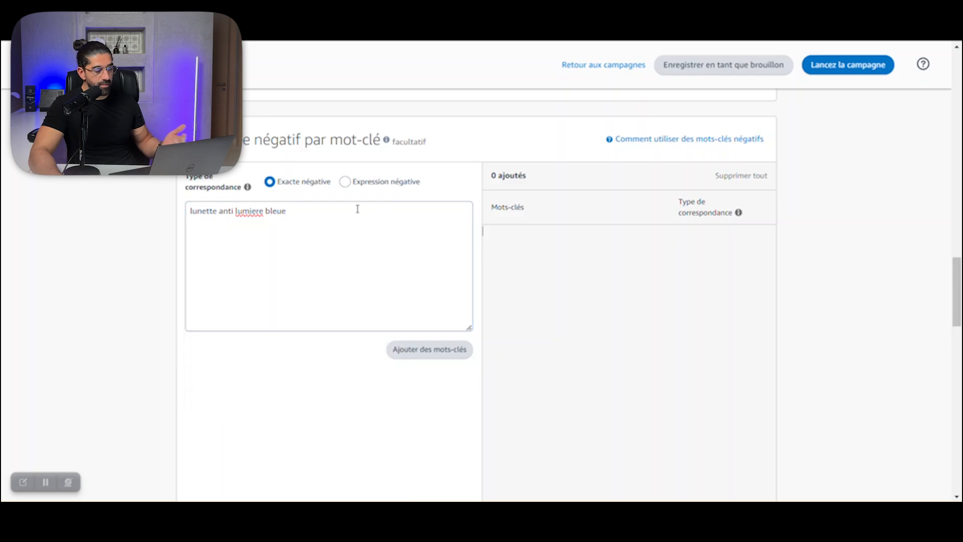
# Step: Recheck the three targeted keywords and collapse the negative keyword targeting section without adding the entered keyword
pyautogui.scroll(10, 381, 248)
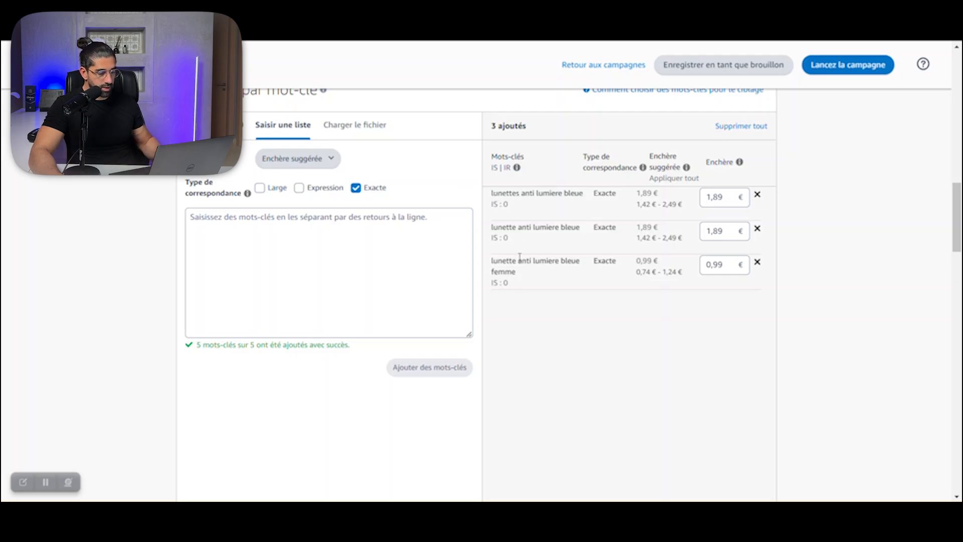
pyautogui.scroll(-10, 520, 260)
pyautogui.click(196, 205)
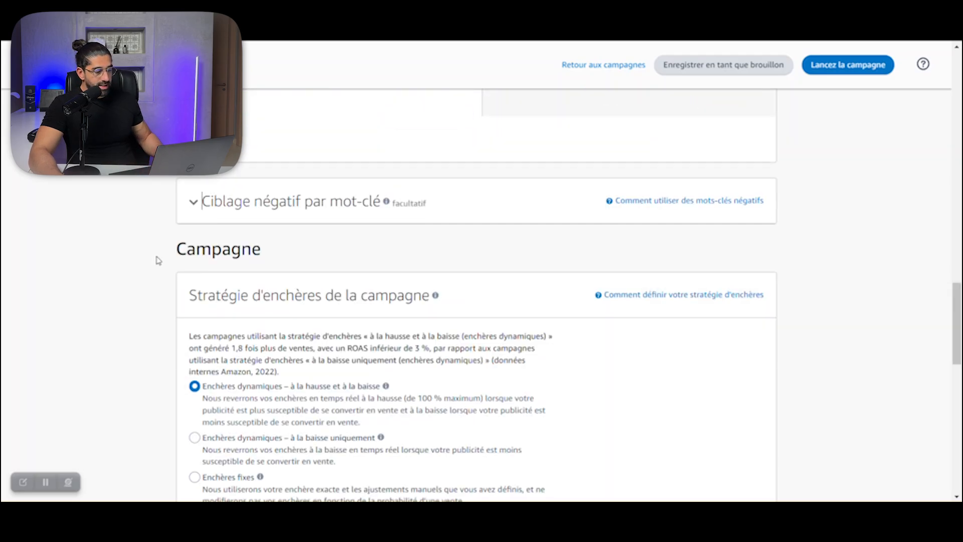
# Step: Review the bidding options and keyword bids, and set the campaign bidding strategy to "Enchères dynamiques – à la baisse uniquement"
pyautogui.scroll(-4, 158, 260)
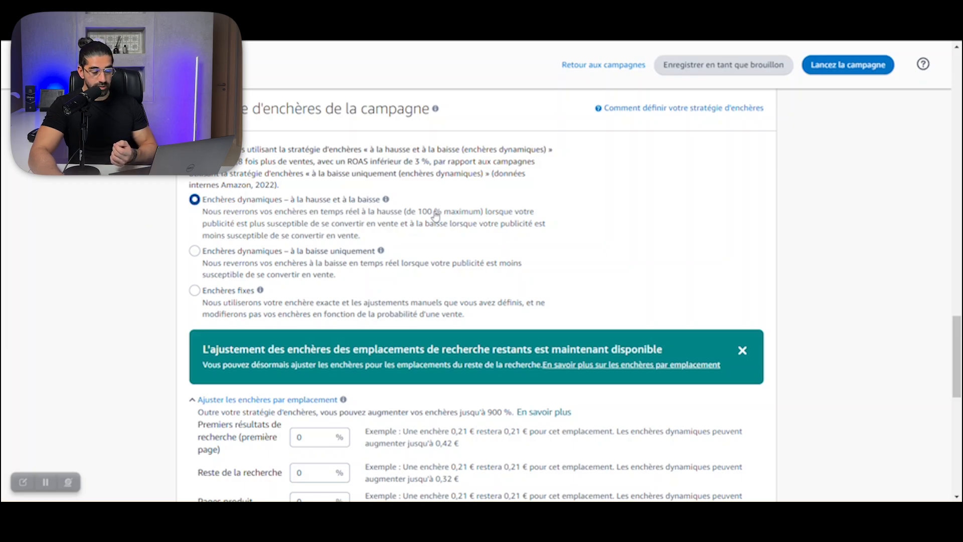
pyautogui.scroll(10, 437, 213)
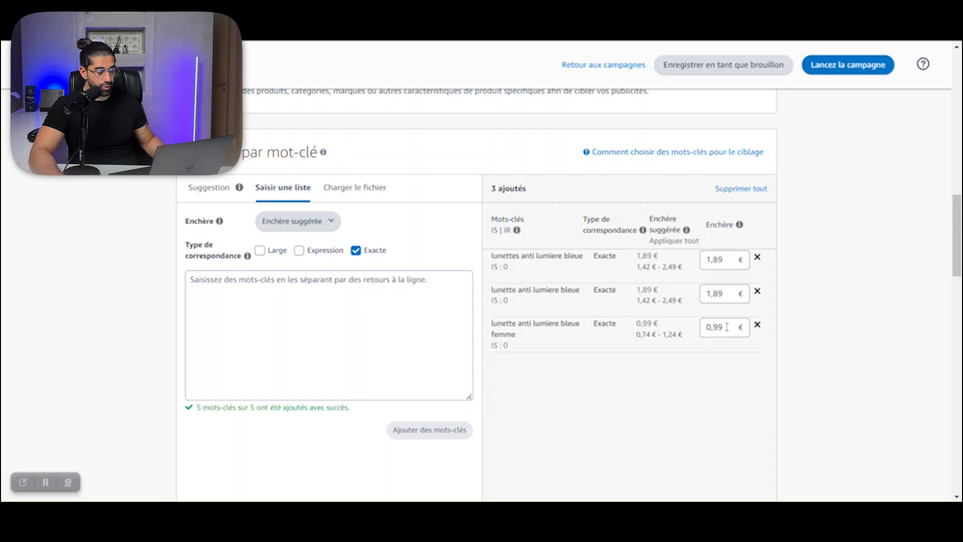
pyautogui.scroll(-8, 727, 327)
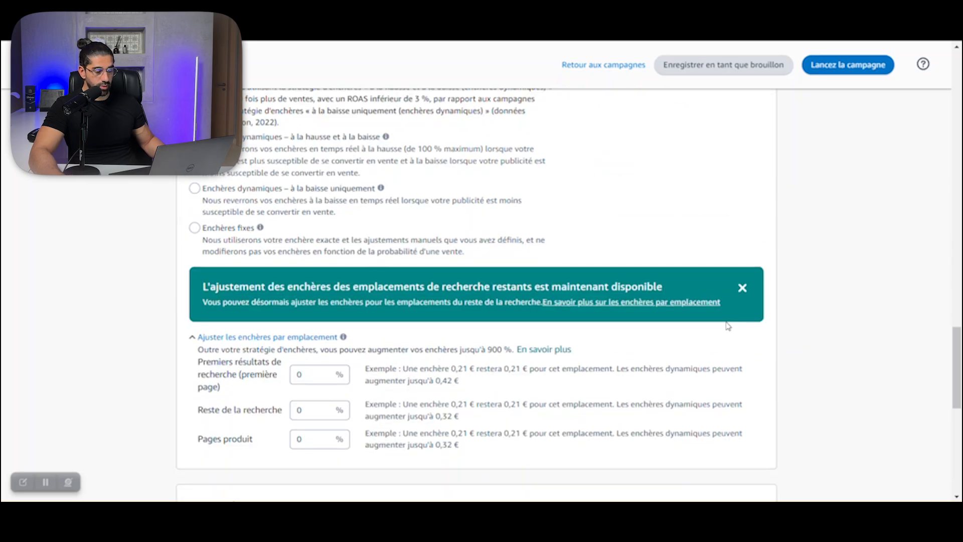
pyautogui.scroll(1, 422, 155)
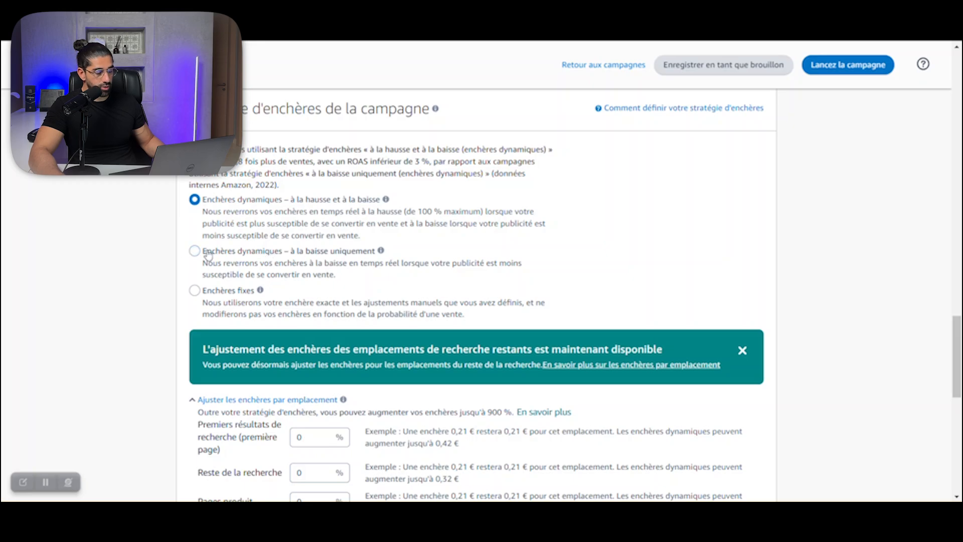
pyautogui.click(244, 254)
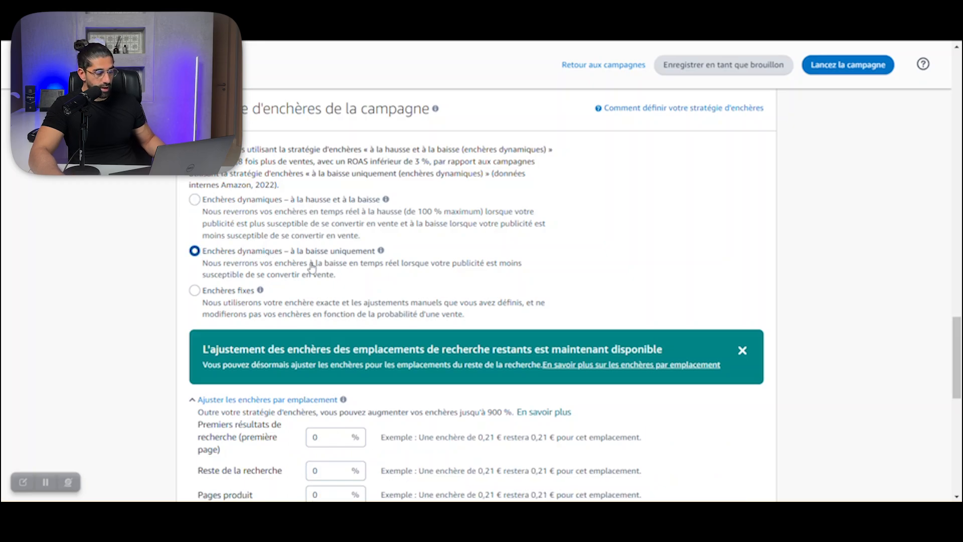
# Step: Review the placement bid adjustments and name the campaign "Lunettes Lumière bleu EXACT" in its settings
pyautogui.scroll(-3, 206, 256)
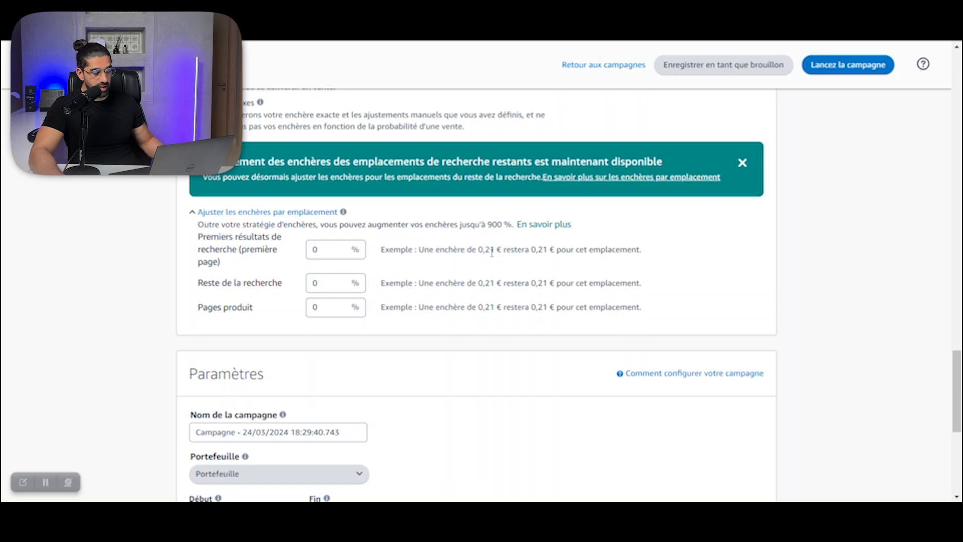
pyautogui.scroll(2, 492, 252)
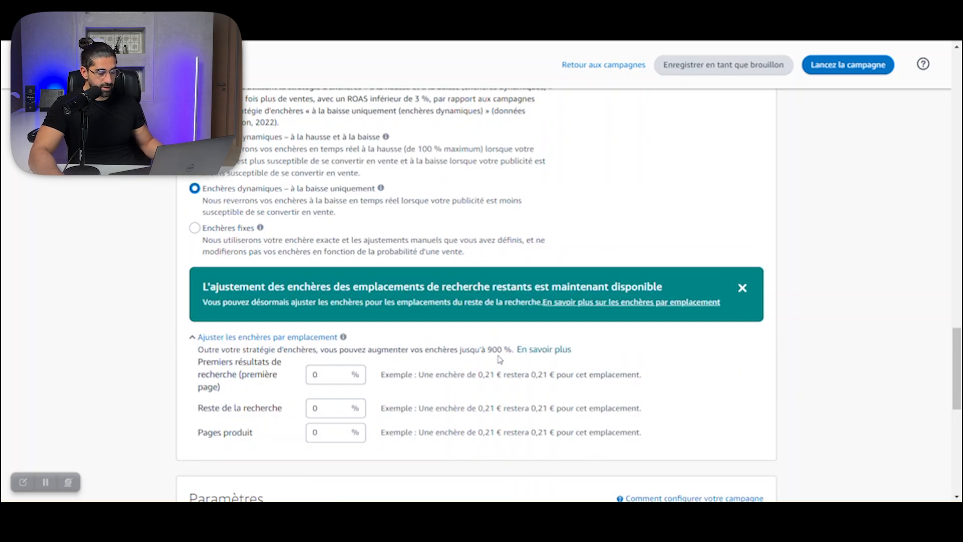
pyautogui.scroll(-3, 494, 359)
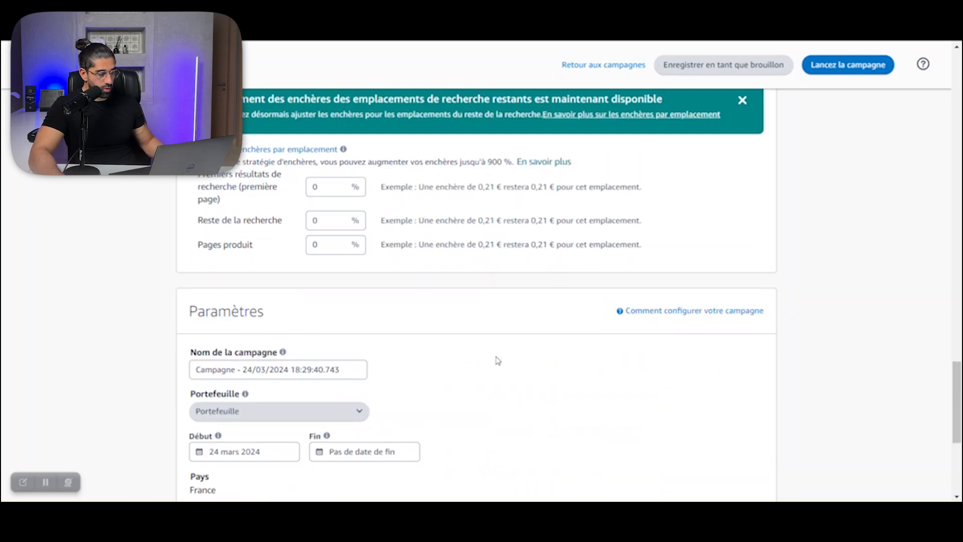
pyautogui.scroll(-2, 502, 352)
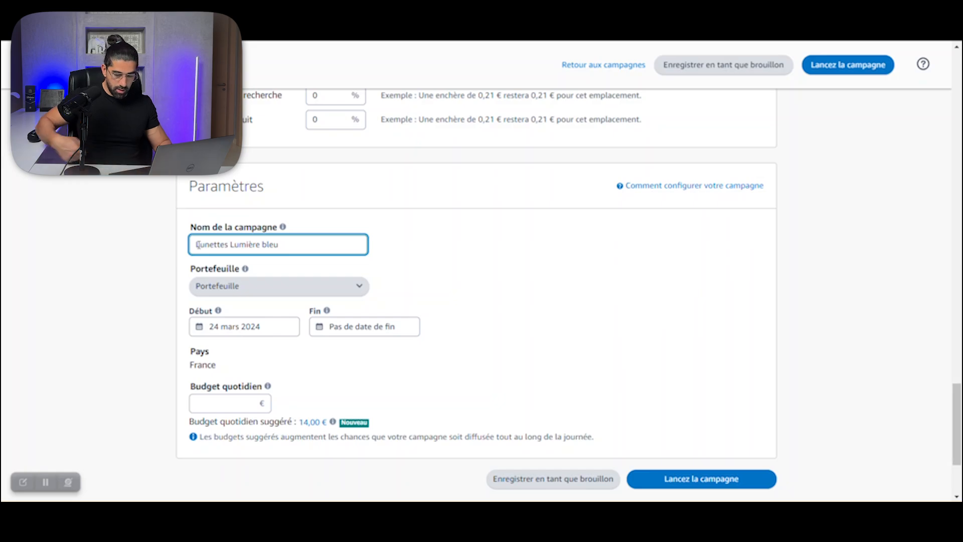
pyautogui.write('EXACT')
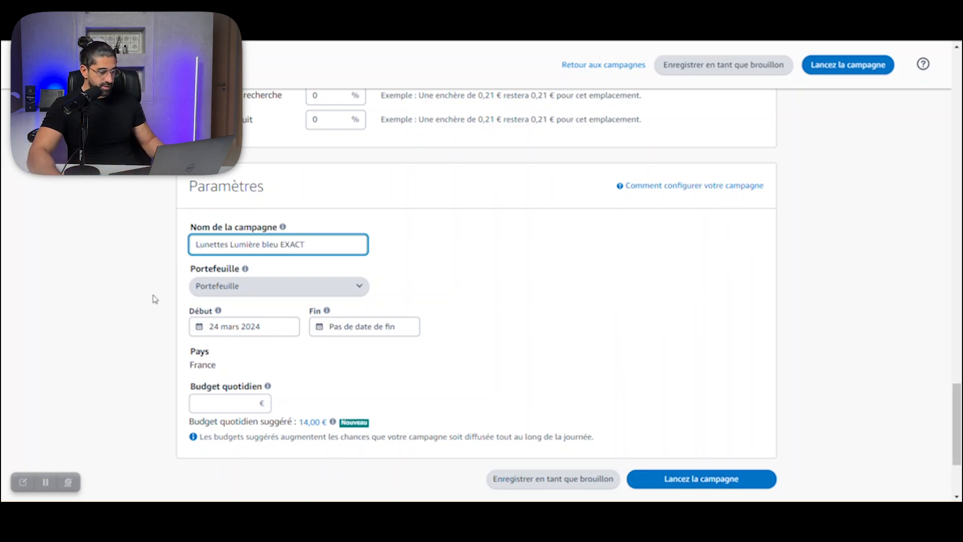
pyautogui.click(151, 302)
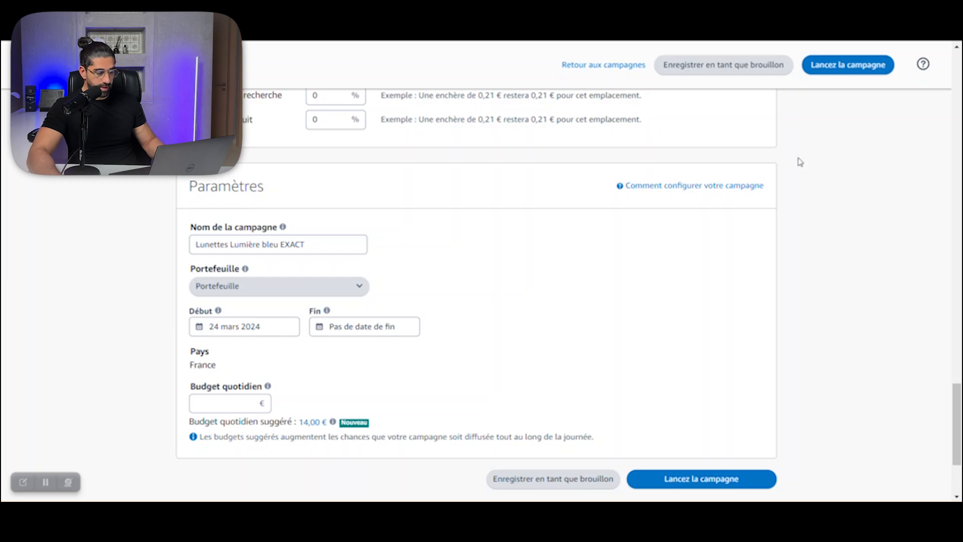
# Step: Set the daily budget to 10 € and launch the campaign
pyautogui.scroll(-2, 441, 305)
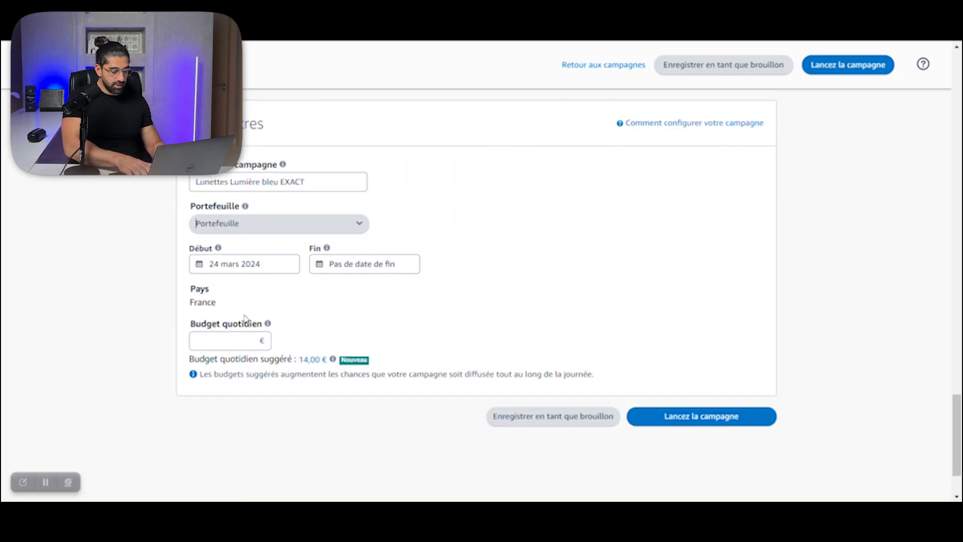
pyautogui.click(230, 338)
pyautogui.write('10')
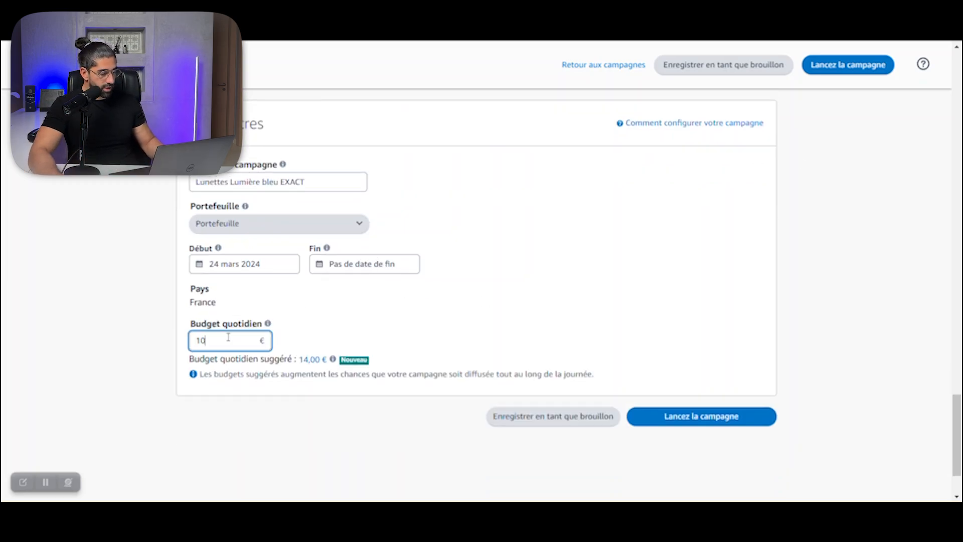
pyautogui.click(163, 343)
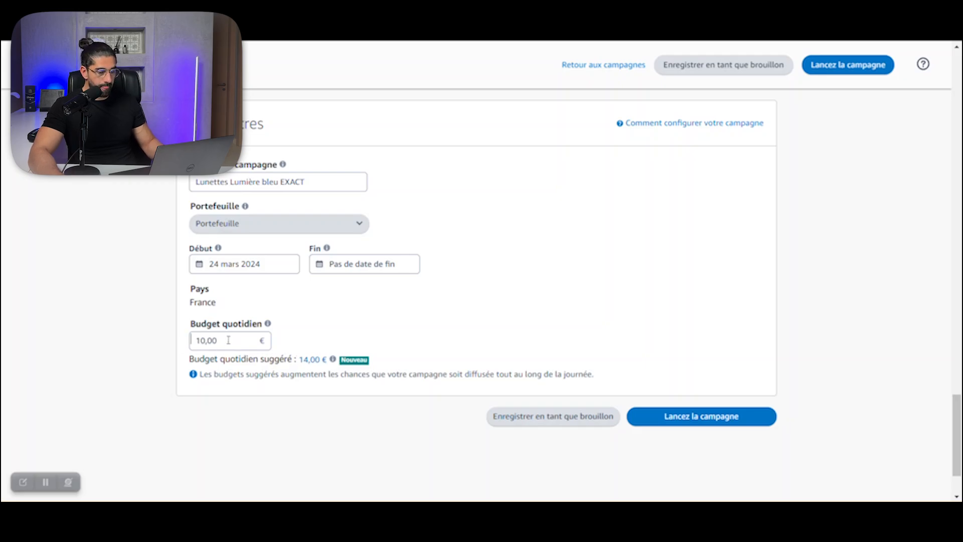
pyautogui.click(705, 423)
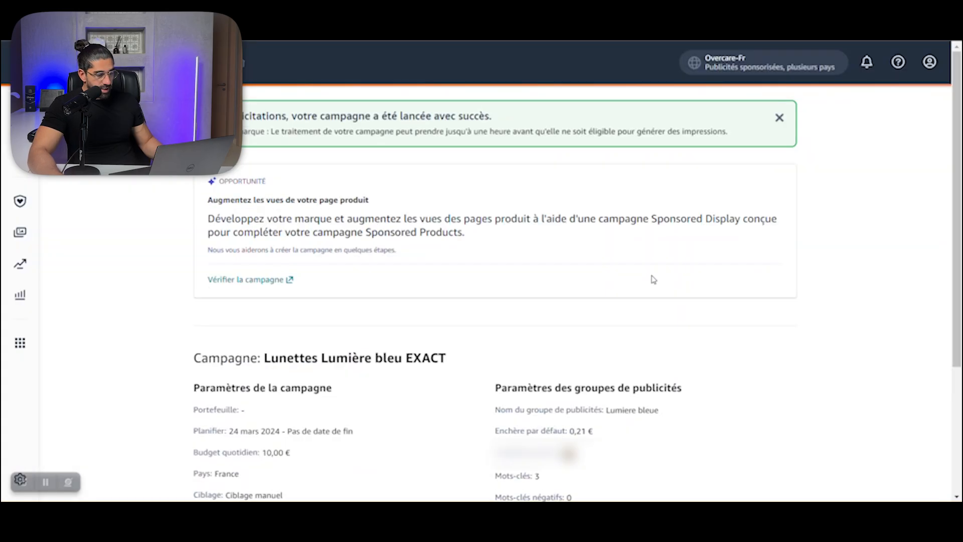
# Step: Dismiss the feedback survey on the campaign summary and go to the campaign manager
pyautogui.scroll(-3, 204, 274)
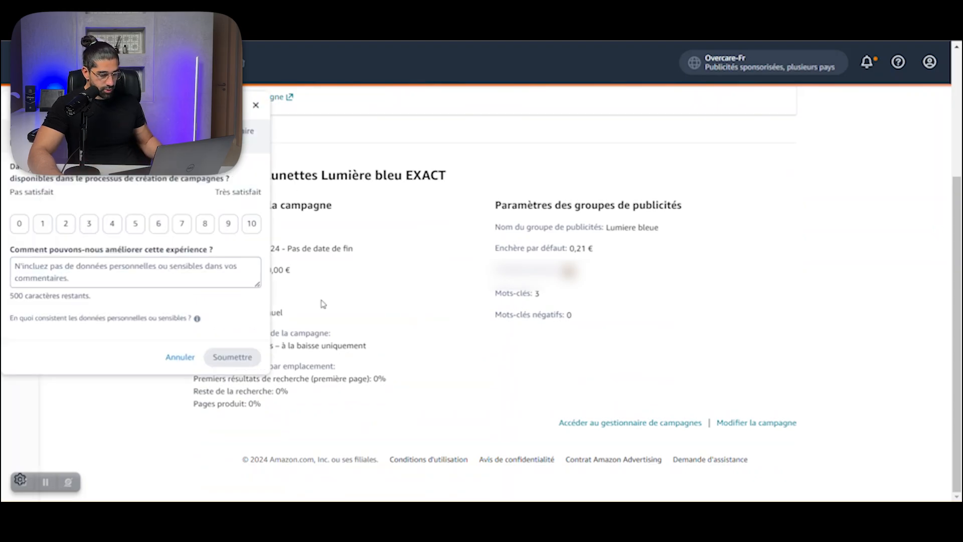
pyautogui.click(257, 105)
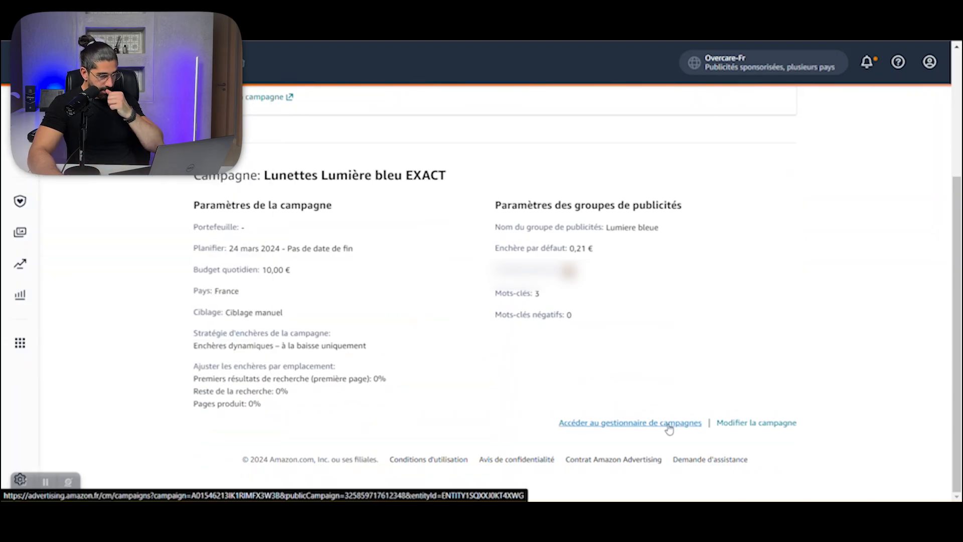
pyautogui.click(669, 424)
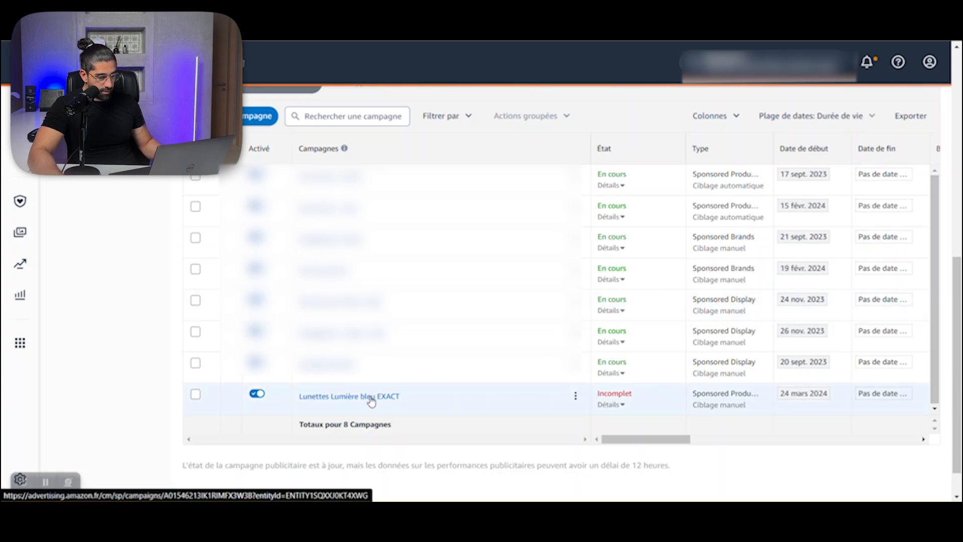
# Step: Check the status details of the "Lunettes Lumière bleu EXACT" campaign and search the campaign list for "Lunette"
pyautogui.click(621, 406)
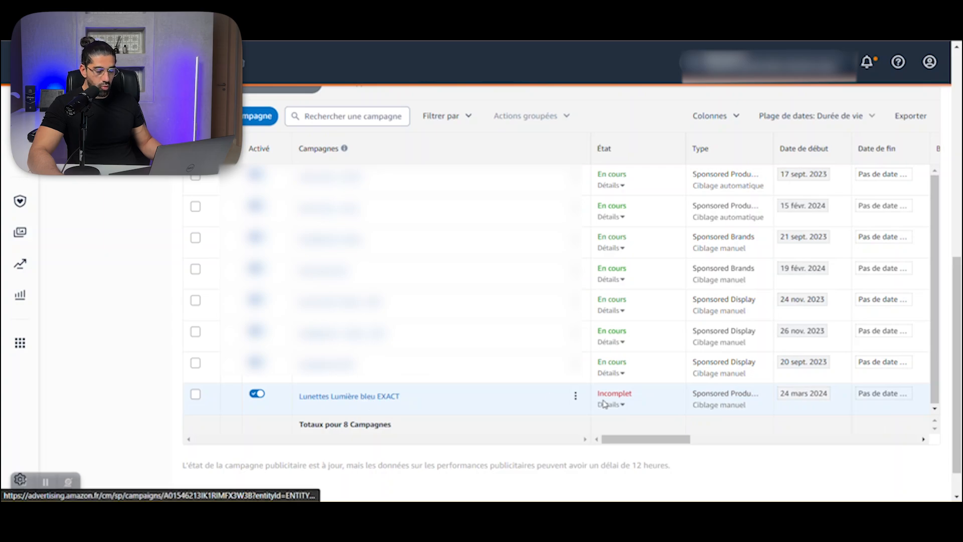
pyautogui.click(607, 405)
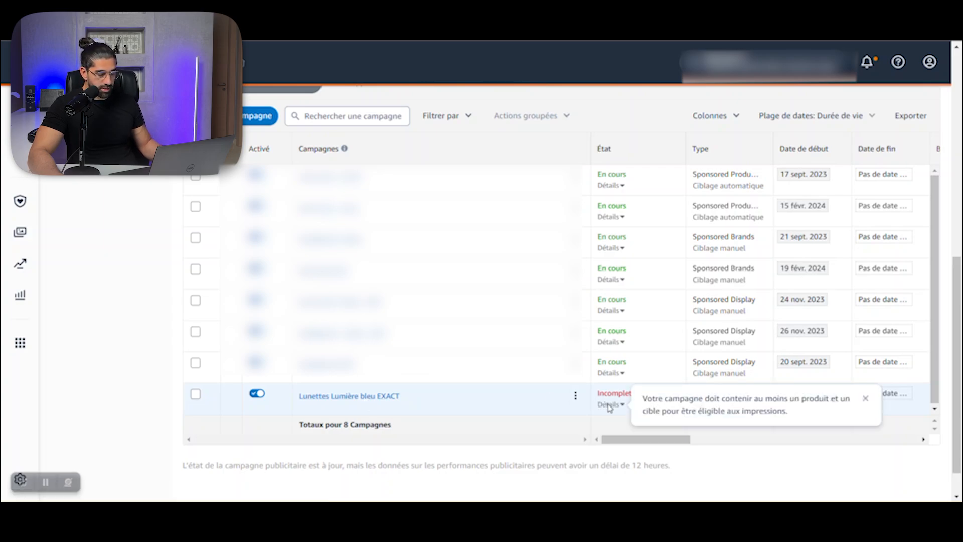
pyautogui.click(354, 396)
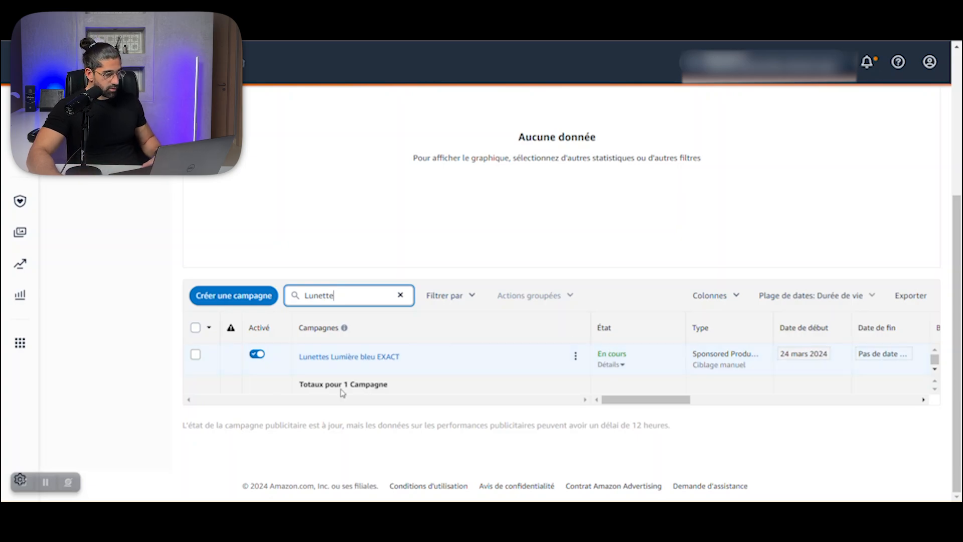
# Step: Open the "Lumiere bleue" ad group of the "Lunettes Lumière bleu EXACT" campaign and view its targeted keywords and bids
pyautogui.click(346, 358)
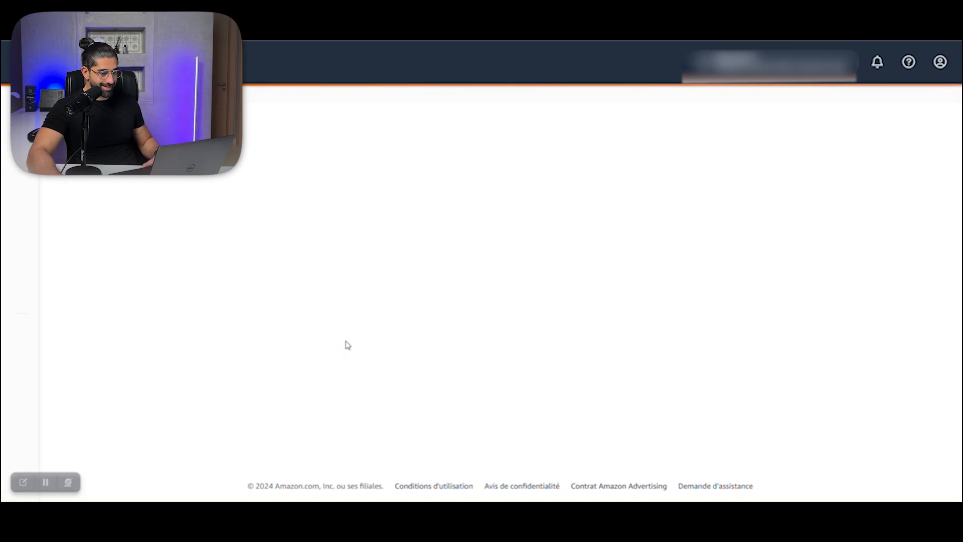
pyautogui.scroll(-3, 364, 322)
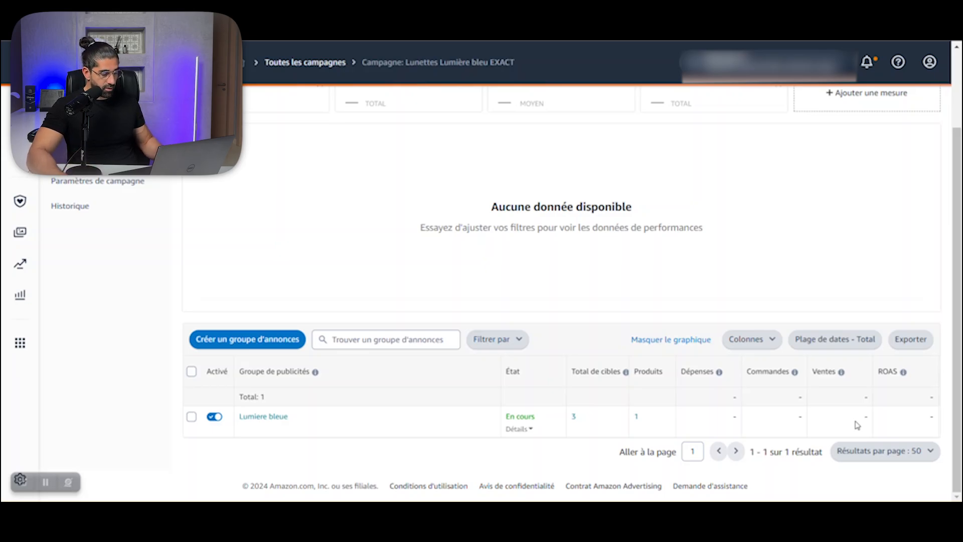
pyautogui.click(277, 418)
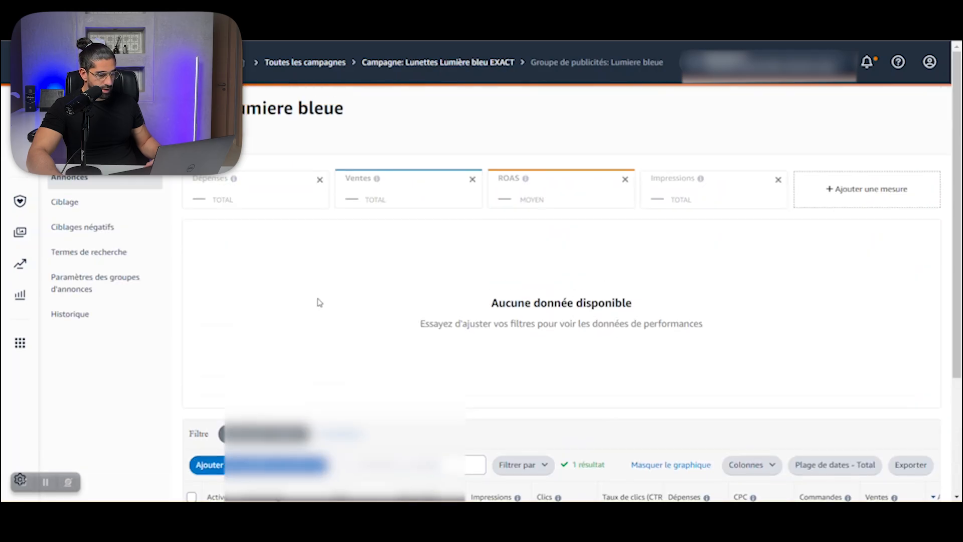
pyautogui.scroll(-3, 390, 302)
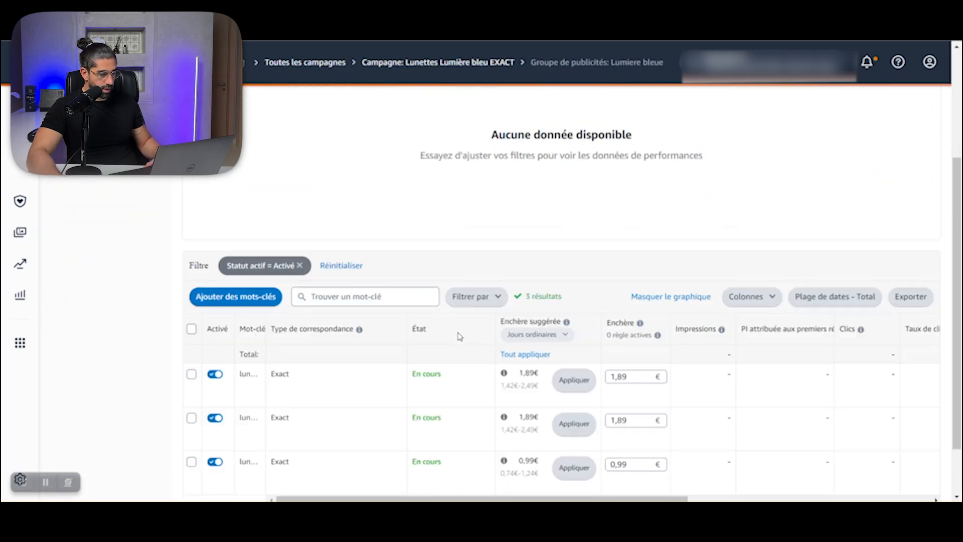
# Step: Widen the Mot-clé column of the ad group's keyword table so the full keywords can be read
pyautogui.scroll(-2, 462, 341)
pyautogui.moveTo(307, 256); pyautogui.dragTo(364, 259)
pyautogui.moveTo(564, 434)
pyautogui.mouseDown()
pyautogui.moveTo(579, 434)
pyautogui.moveTo(563, 434)
pyautogui.mouseUp()
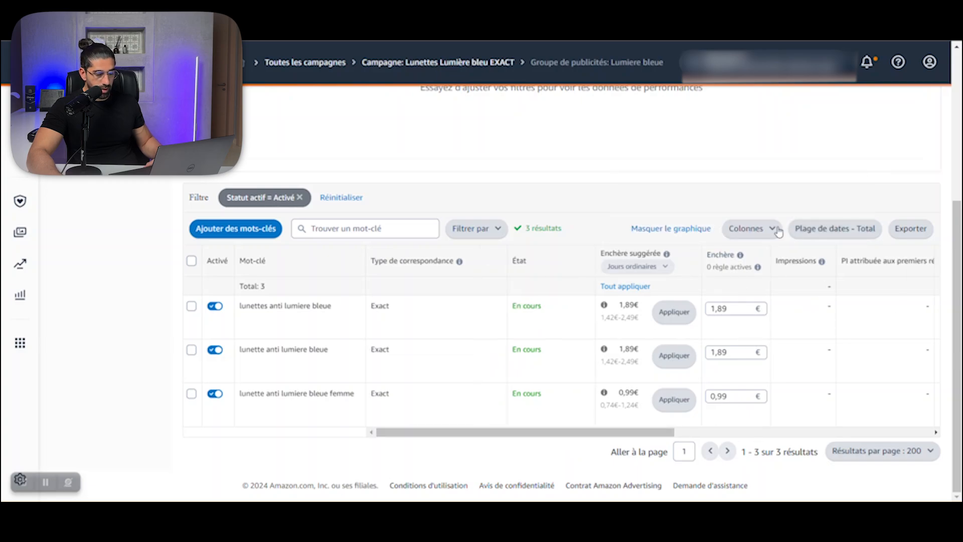
# Step: Customize the keyword table's columns by removing the Commandes metric and apply the selection
pyautogui.click(762, 231)
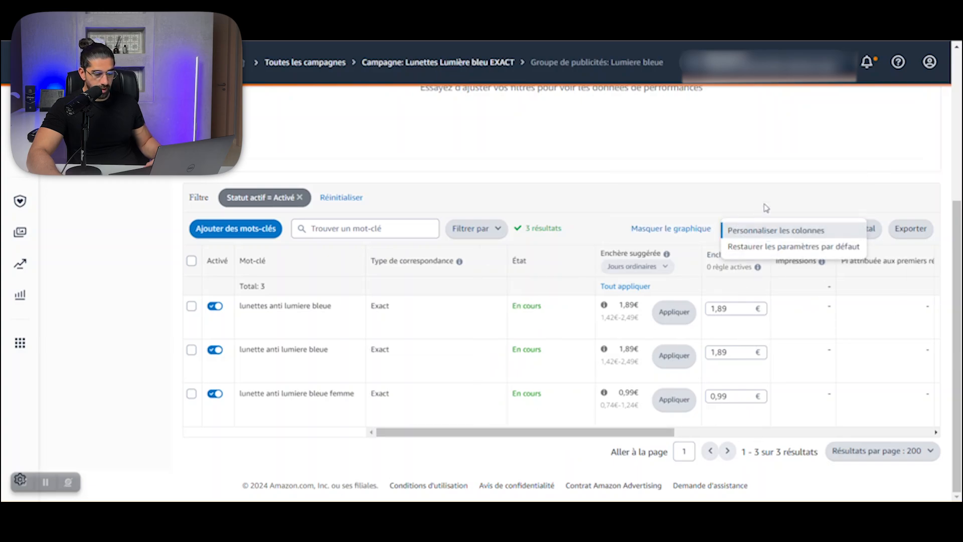
pyautogui.click(768, 205)
pyautogui.click(752, 231)
pyautogui.click(780, 231)
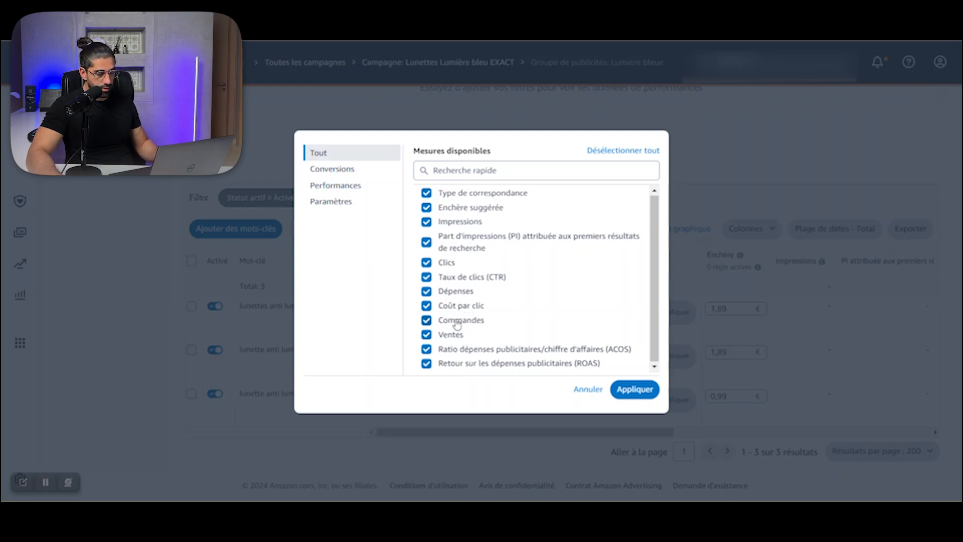
pyautogui.click(454, 322)
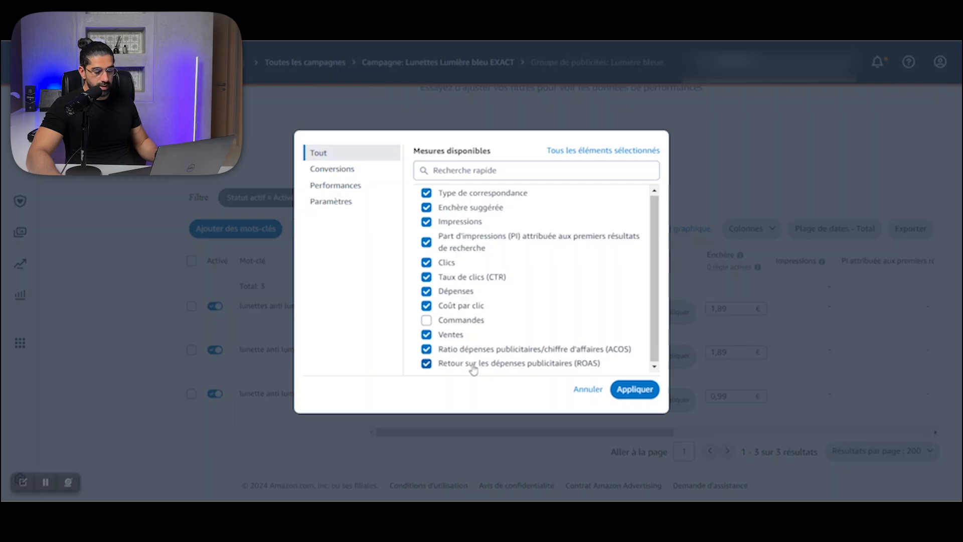
pyautogui.click(635, 390)
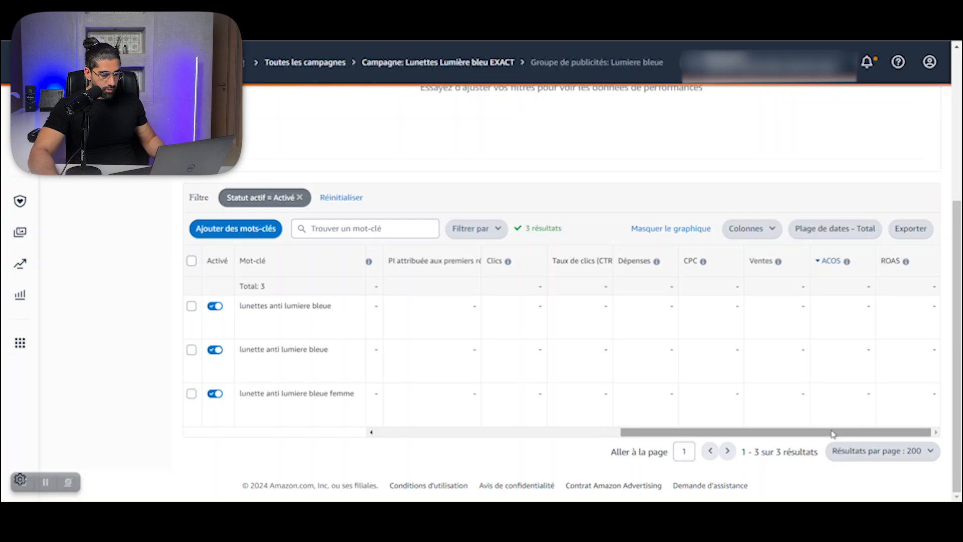
# Step: Examine the match type, status and suggested bid range columns for the three lumiere bleue keywords
pyautogui.moveTo(834, 434); pyautogui.dragTo(501, 440)
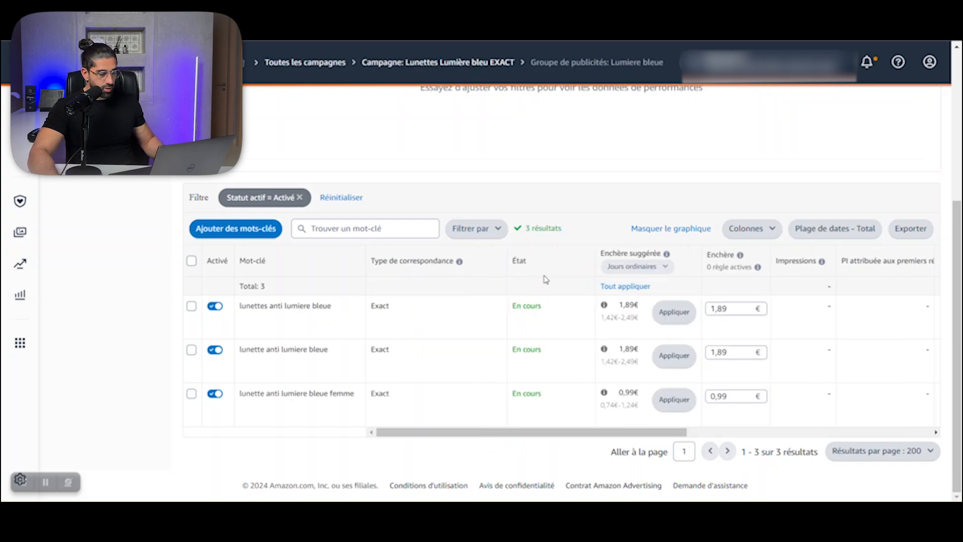
pyautogui.moveTo(413, 259)
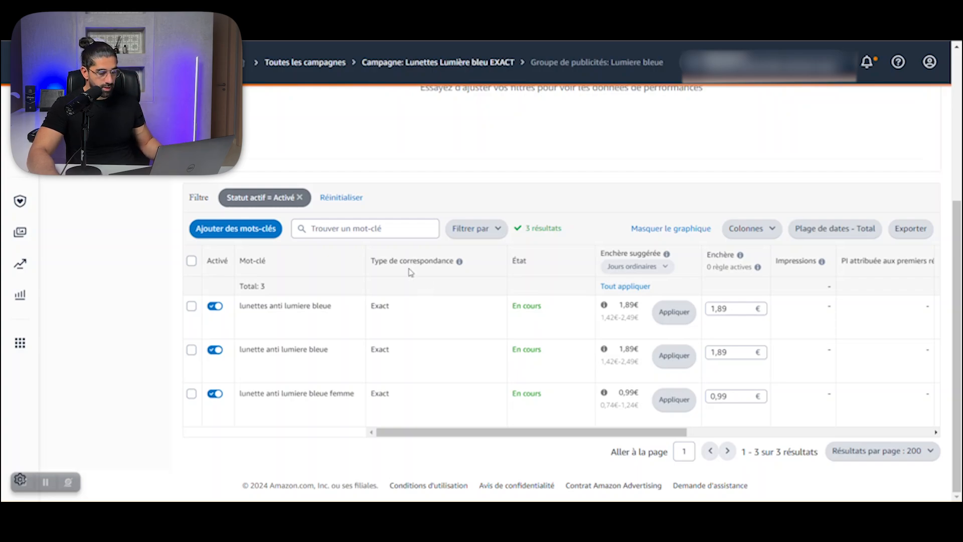
pyautogui.moveTo(459, 434); pyautogui.dragTo(527, 431)
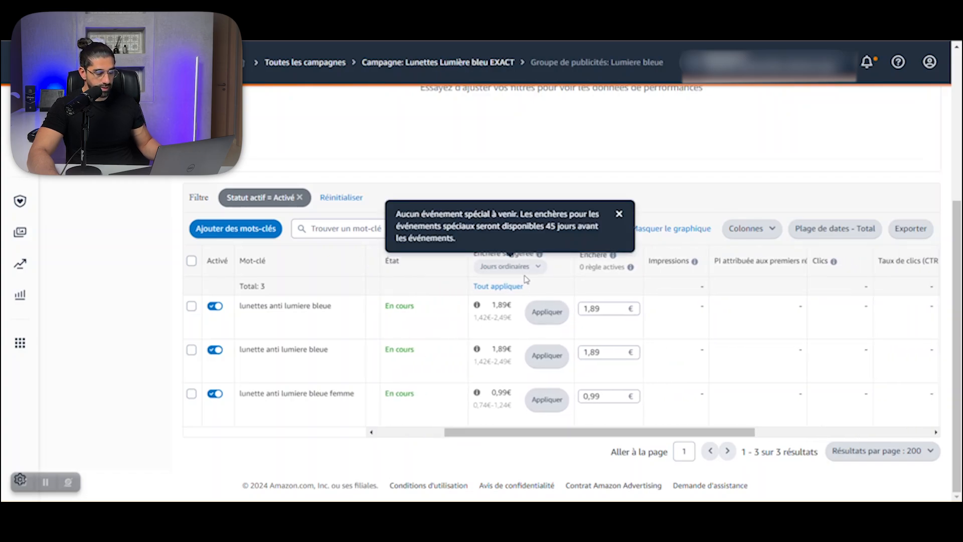
pyautogui.hscroll(1, 442, 318)
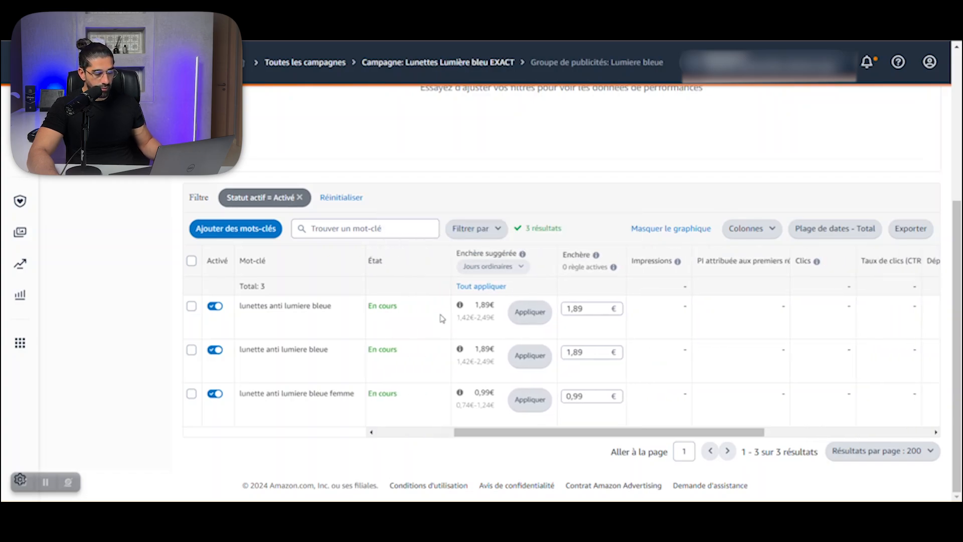
pyautogui.moveTo(472, 317)
pyautogui.mouseDown()
pyautogui.moveTo(458, 317)
pyautogui.moveTo(492, 318)
pyautogui.moveTo(475, 318)
pyautogui.mouseUp()
pyautogui.click(480, 319)
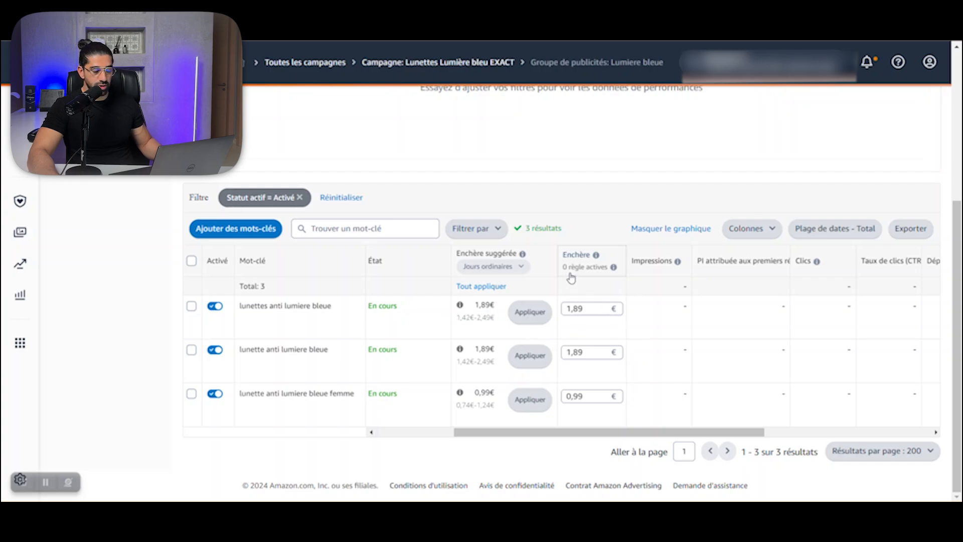
# Step: Review the keyword table's bid and performance columns, from impressions and clicks through CPC, sales, ACOS and ROAS
pyautogui.moveTo(555, 433); pyautogui.dragTo(563, 434)
pyautogui.hscroll(5, 562, 434)
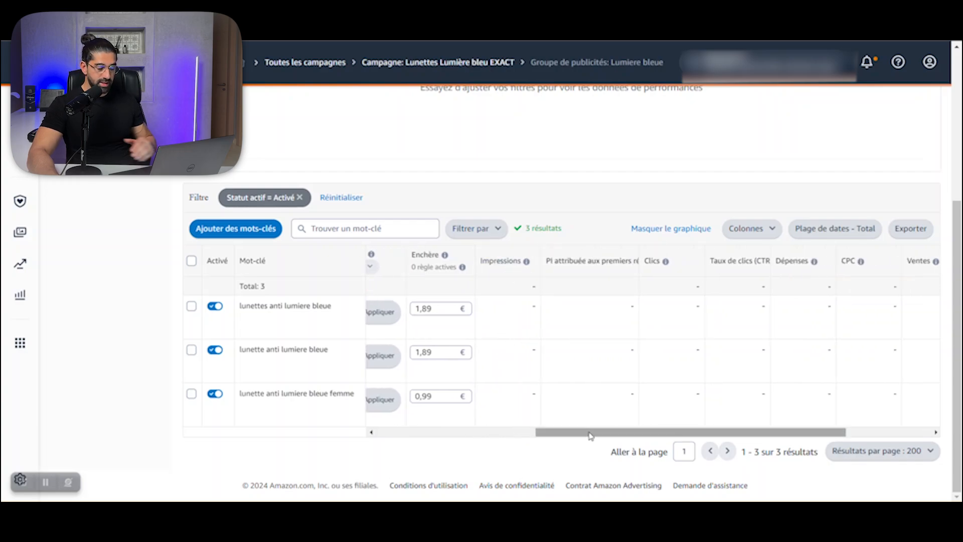
pyautogui.moveTo(590, 432); pyautogui.dragTo(603, 435)
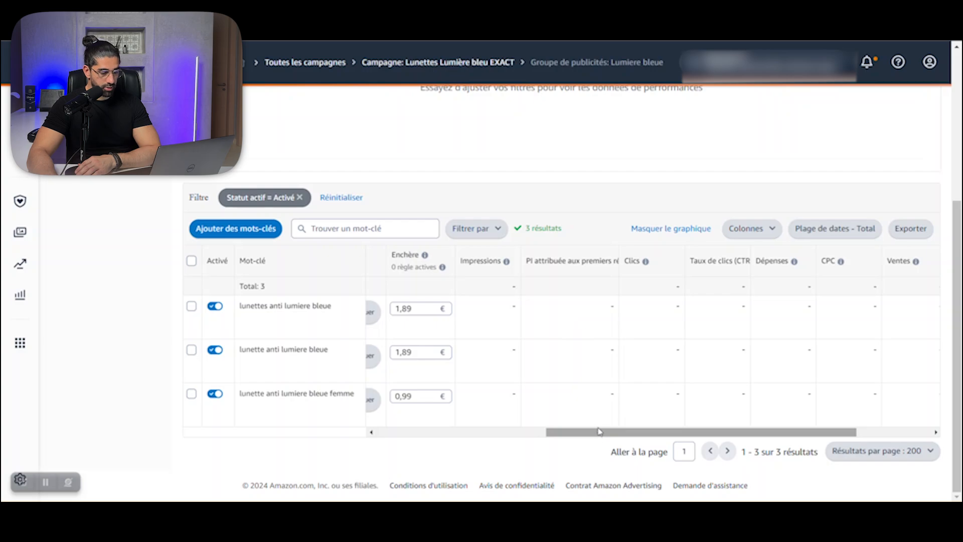
pyautogui.moveTo(599, 438); pyautogui.dragTo(667, 412)
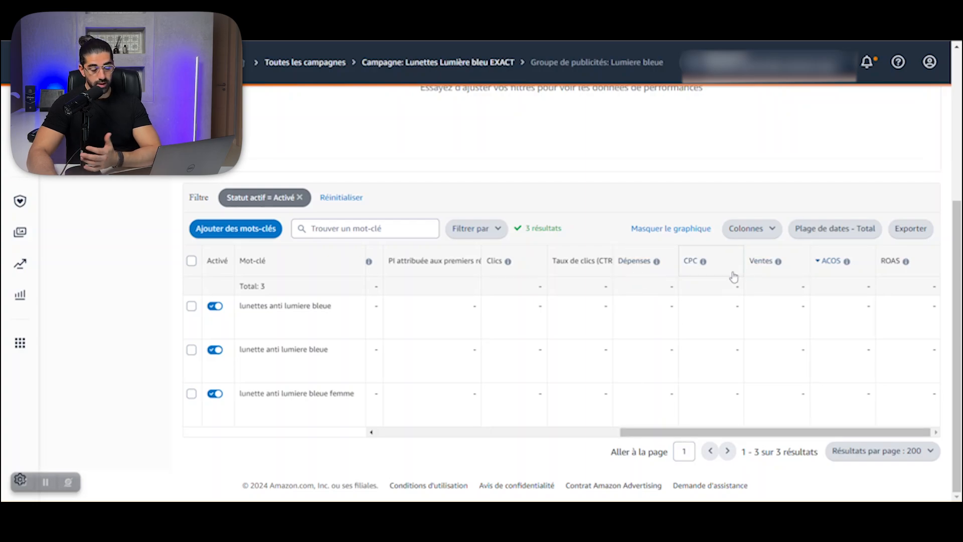
pyautogui.moveTo(705, 268)
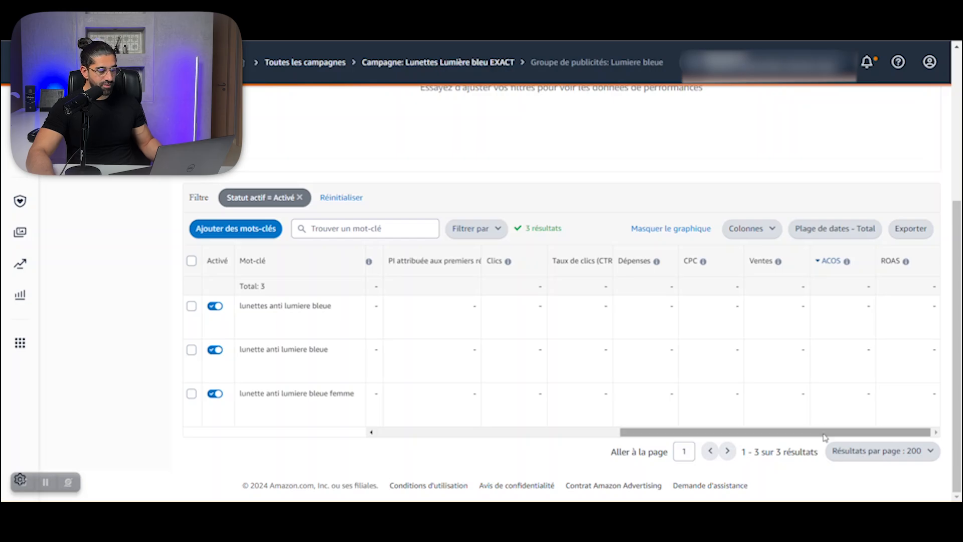
pyautogui.moveTo(827, 433); pyautogui.dragTo(500, 436)
# Step: In the "Hair Brush - Video" ad group, widen the Mot-clé column and examine the keywords' clicks, spend, orders, sales, ACOS and ROAS
pyautogui.scroll(5, 408, 289)
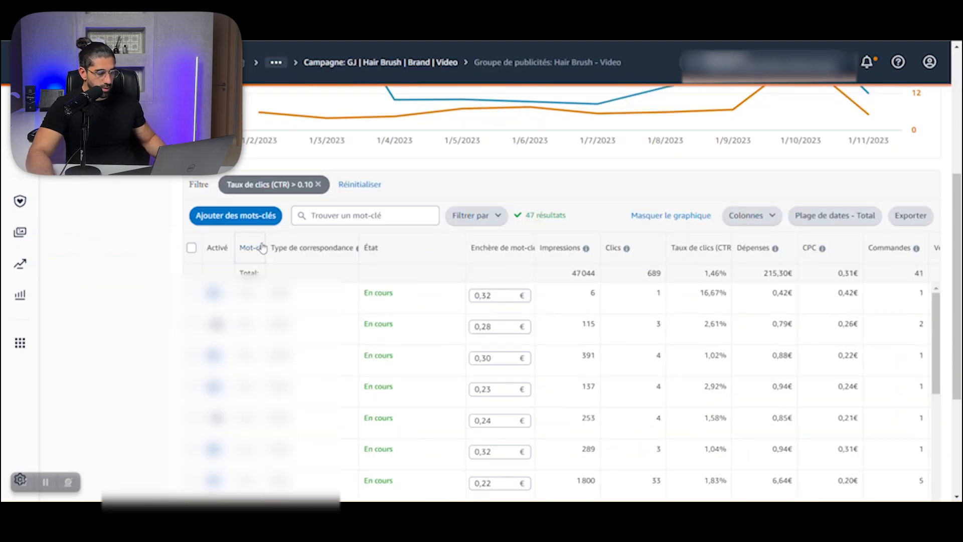
pyautogui.moveTo(266, 246); pyautogui.dragTo(331, 243)
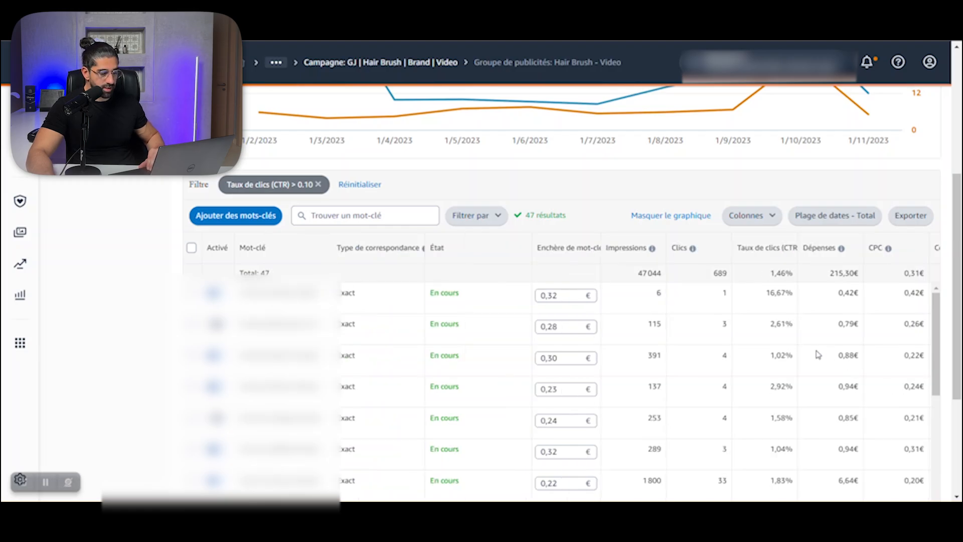
pyautogui.hscroll(5, 760, 345)
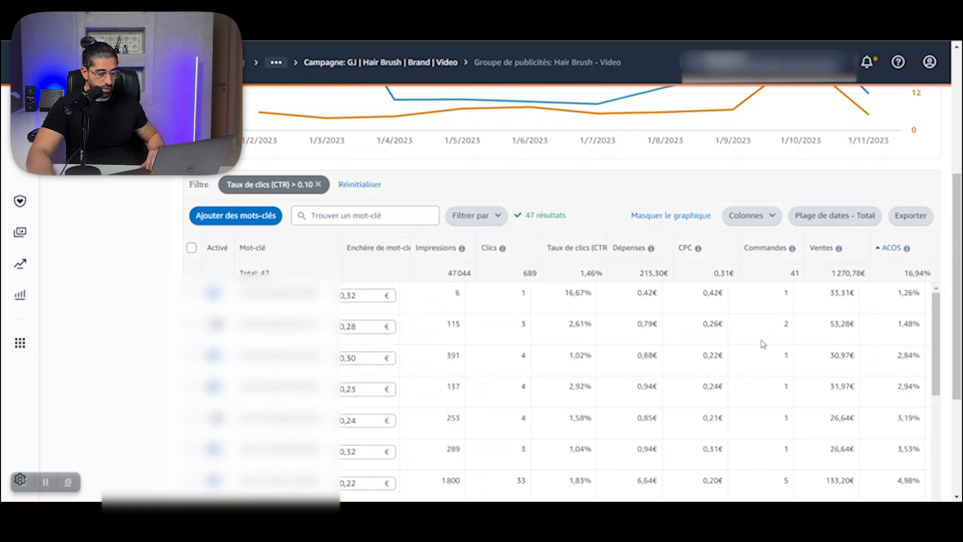
pyautogui.hscroll(3, 766, 344)
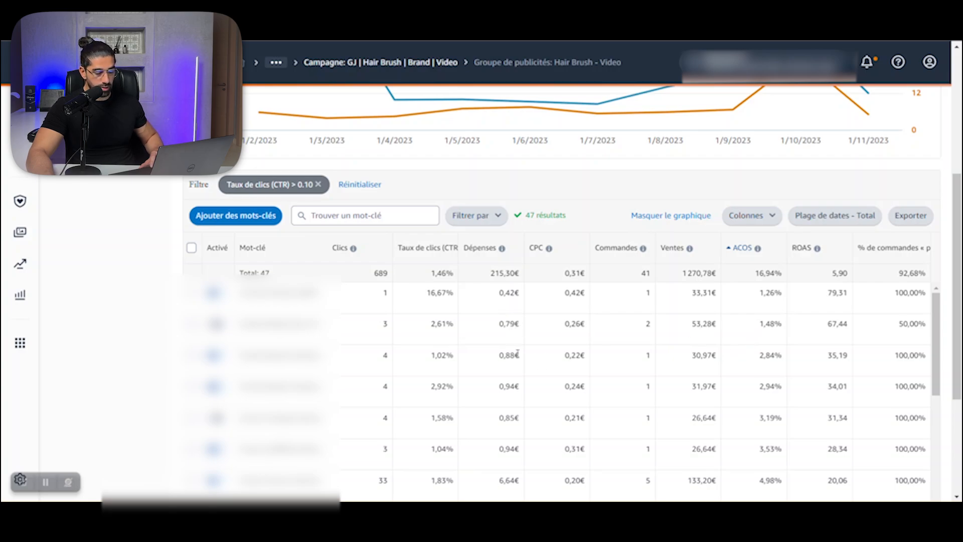
pyautogui.scroll(-1, 718, 374)
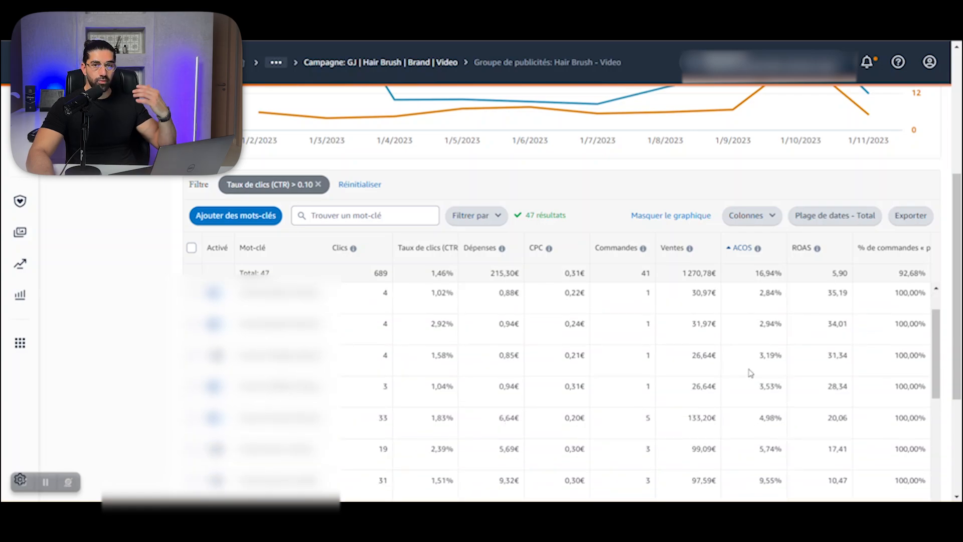
pyautogui.scroll(-2, 771, 390)
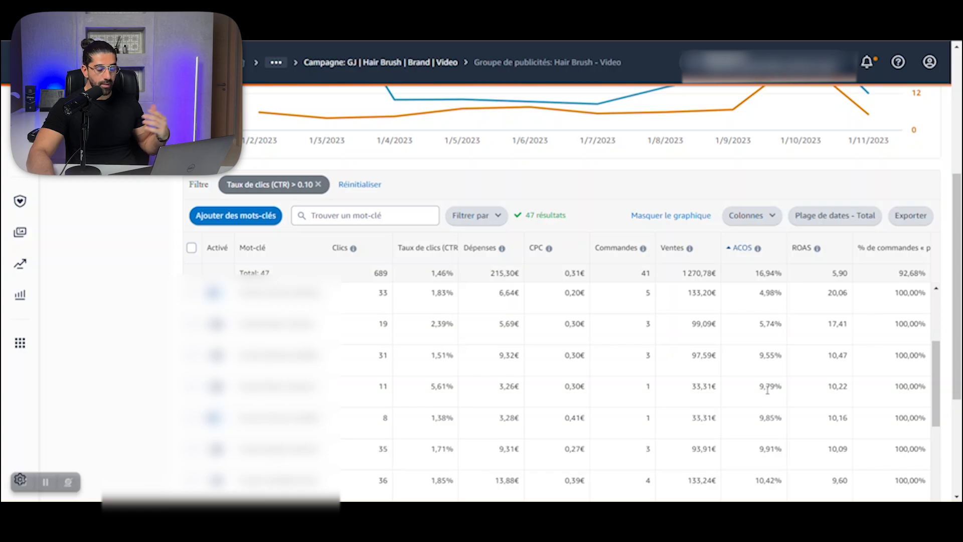
pyautogui.scroll(3, 767, 391)
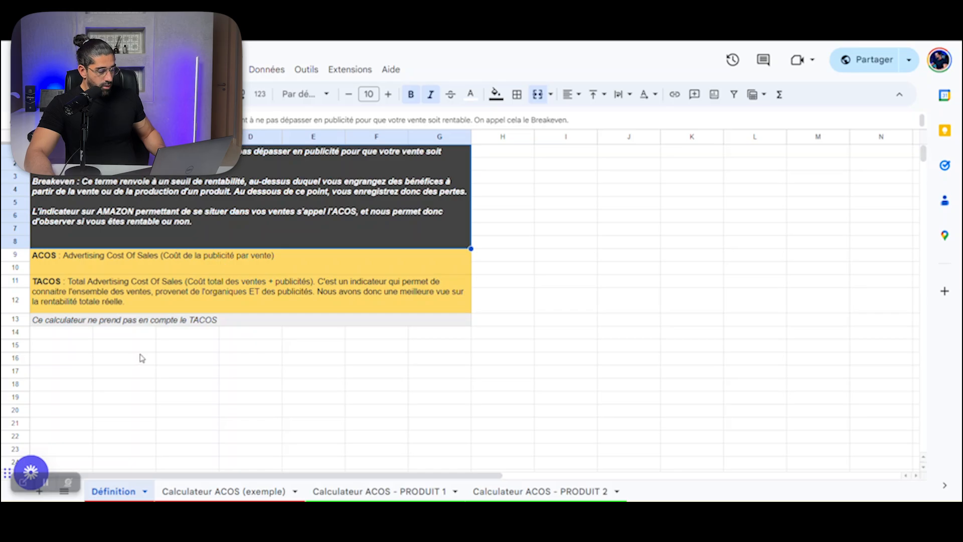
# Step: In the ACOS calculator spreadsheet, look through the PRODUIT 1 and PRODUIT 2 sheets and return to "Calculateur ACOS (exemple)"
pyautogui.click(195, 495)
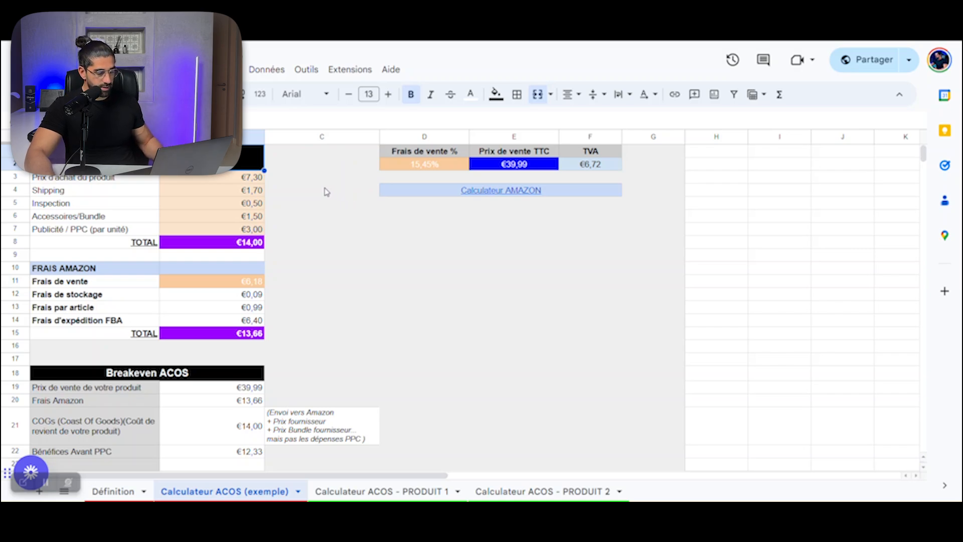
pyautogui.click(381, 491)
pyautogui.click(514, 493)
pyautogui.click(385, 495)
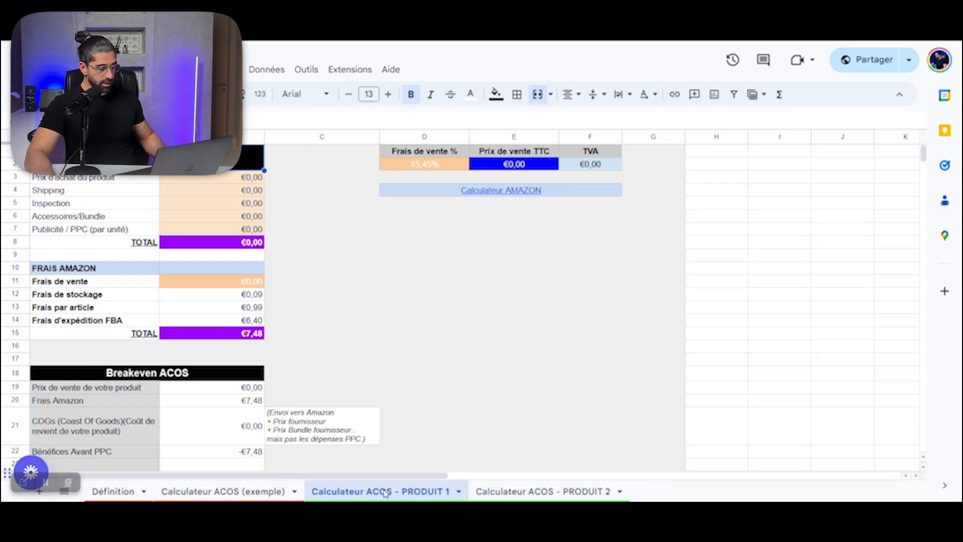
pyautogui.click(226, 491)
pyautogui.click(354, 495)
pyautogui.click(233, 492)
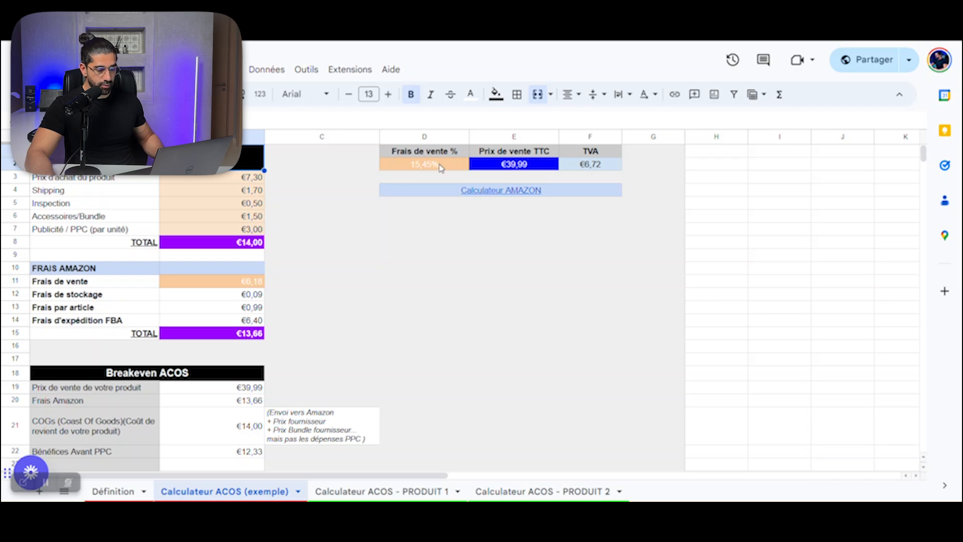
# Step: Inspect the example's selling fee percentage, selling price TTC and TVA cells alongside the product's purchase price
pyautogui.click(585, 171)
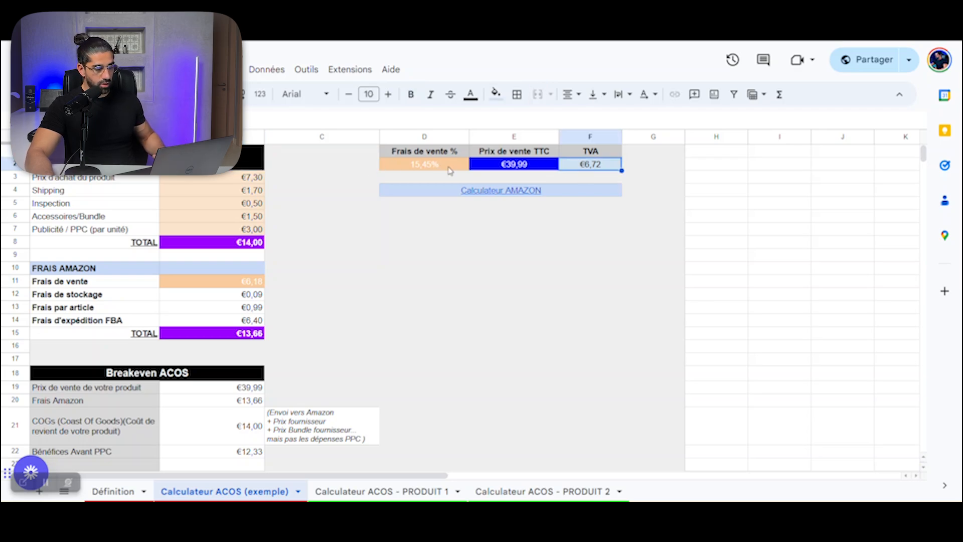
pyautogui.click(459, 172)
pyautogui.click(592, 168)
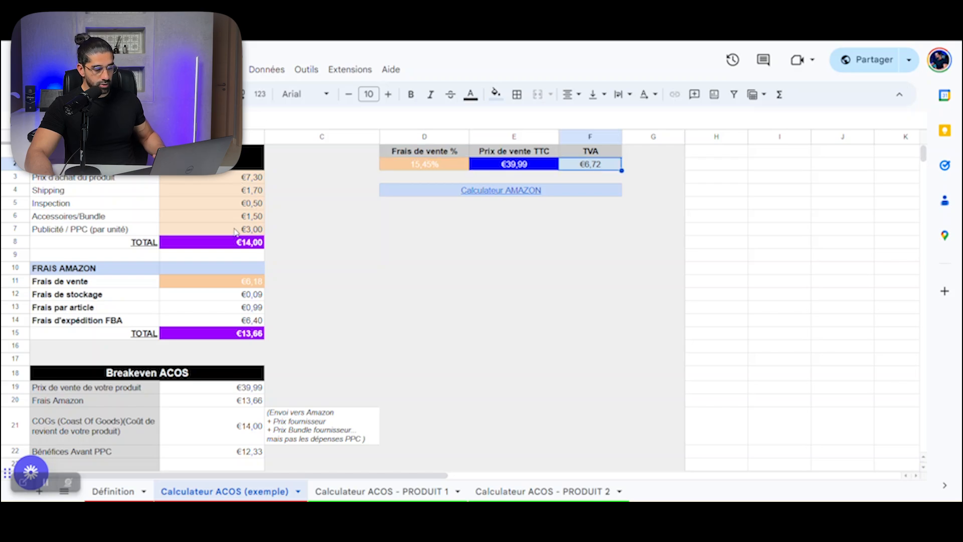
pyautogui.click(521, 166)
pyautogui.click(213, 181)
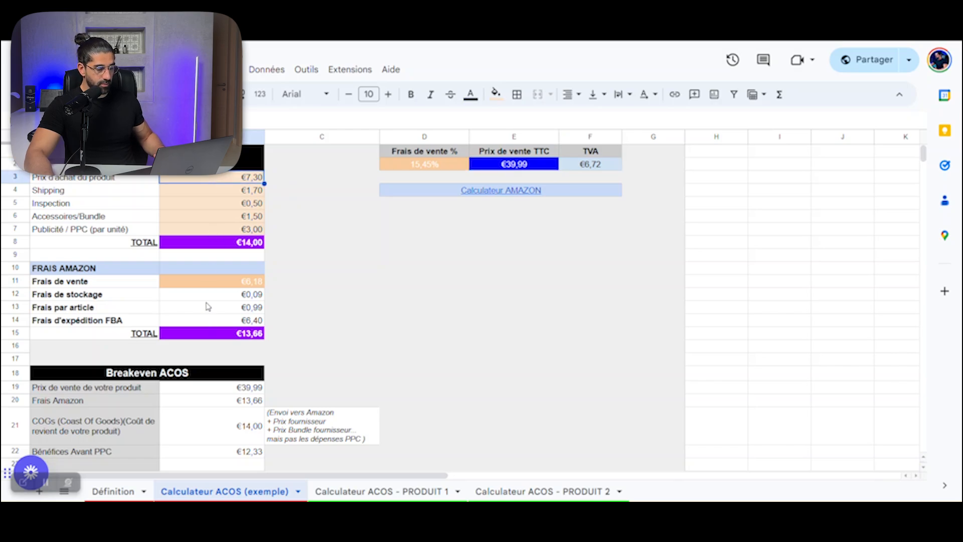
pyautogui.click(100, 180)
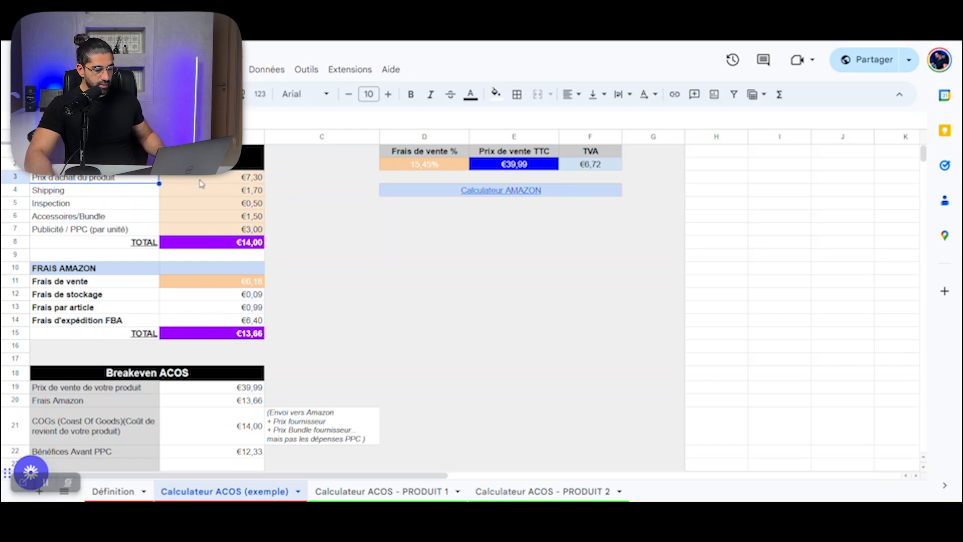
pyautogui.click(505, 168)
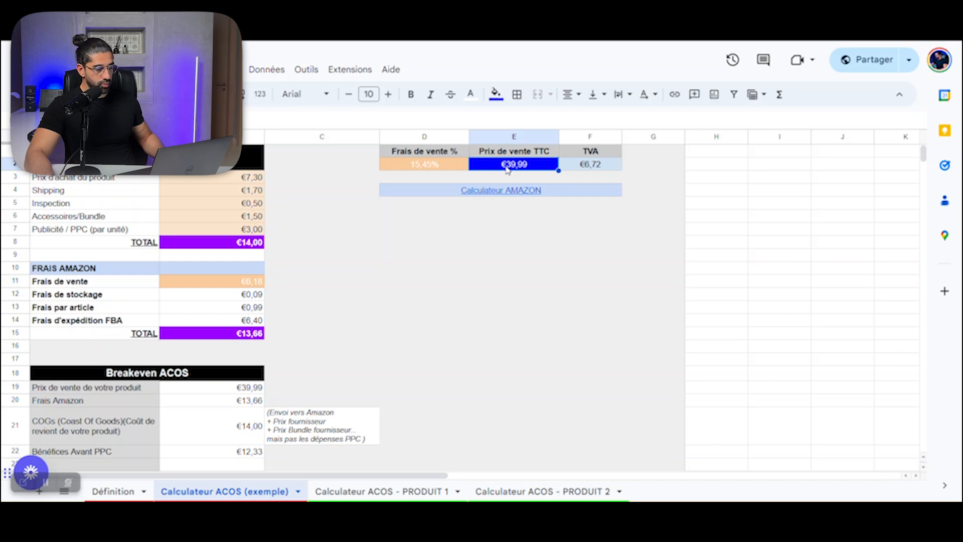
# Step: Inspect the product cost entries one by one: purchase price, shipping, inspection, accessories/bundle, PPC per unit and their total
pyautogui.click(200, 181)
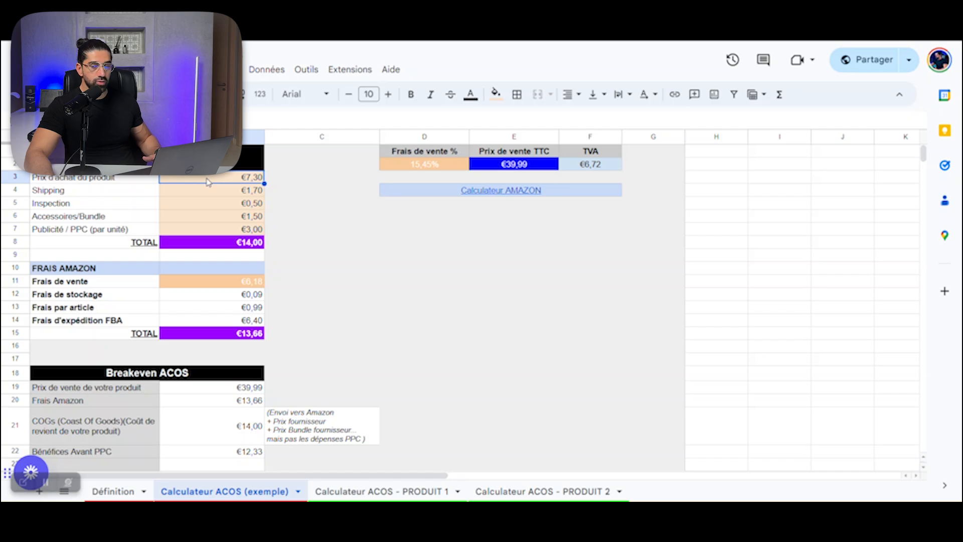
pyautogui.click(243, 193)
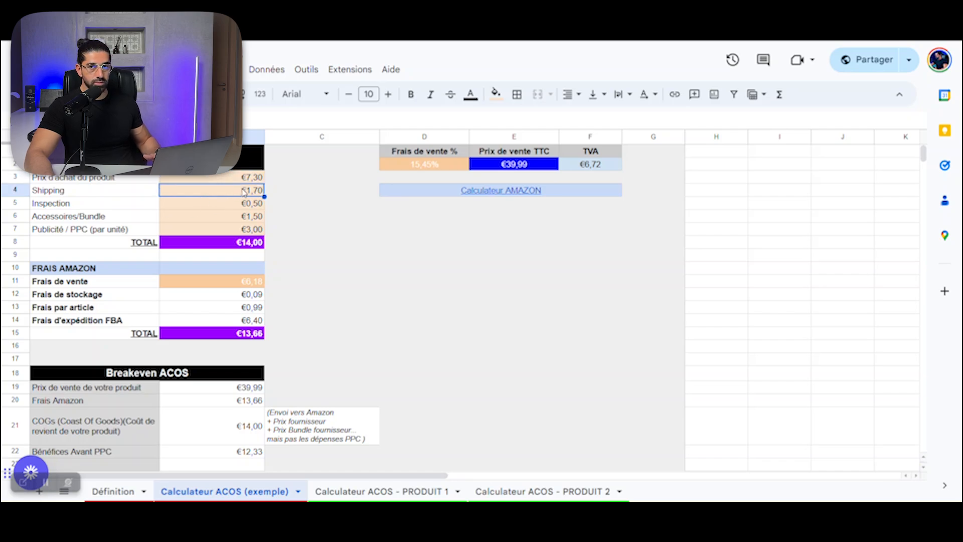
pyautogui.click(234, 207)
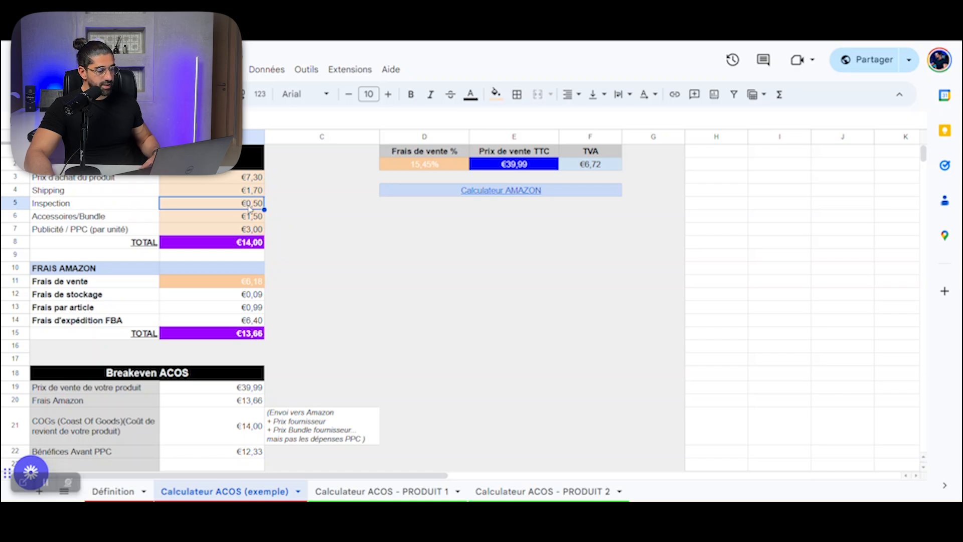
pyautogui.click(248, 220)
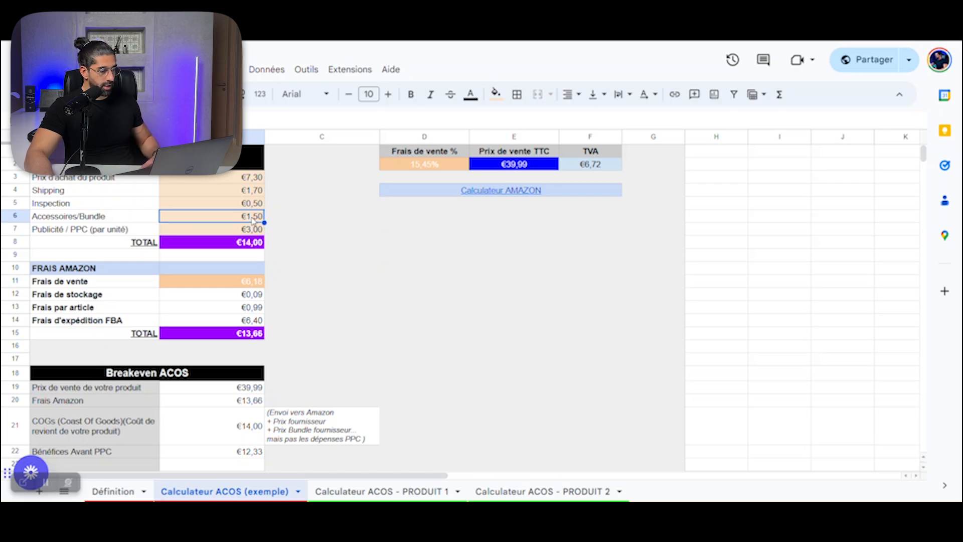
pyautogui.click(230, 232)
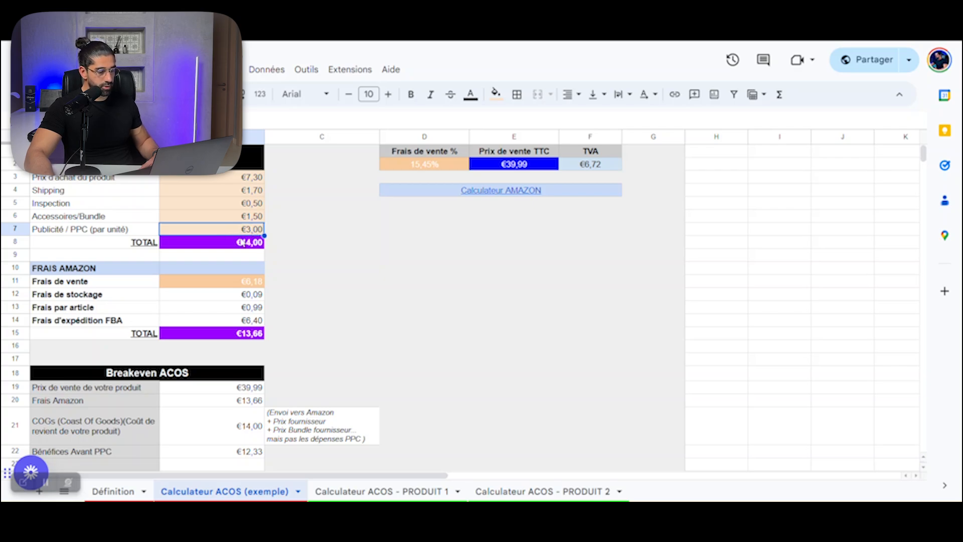
pyautogui.click(239, 246)
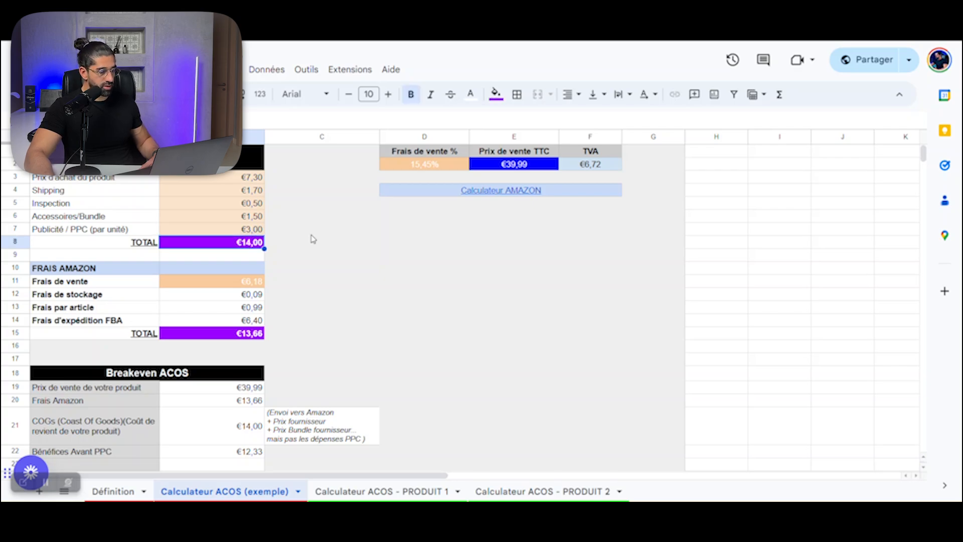
# Step: Inspect the Amazon fee entries one by one: selling fee, storage, per-item fee, FBA shipping and their total
pyautogui.click(354, 263)
pyautogui.click(193, 284)
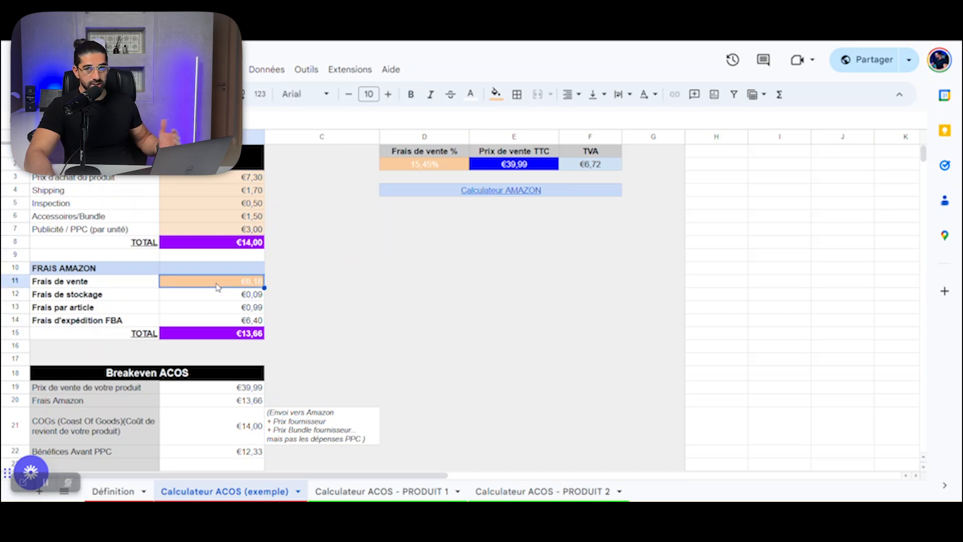
pyautogui.click(224, 299)
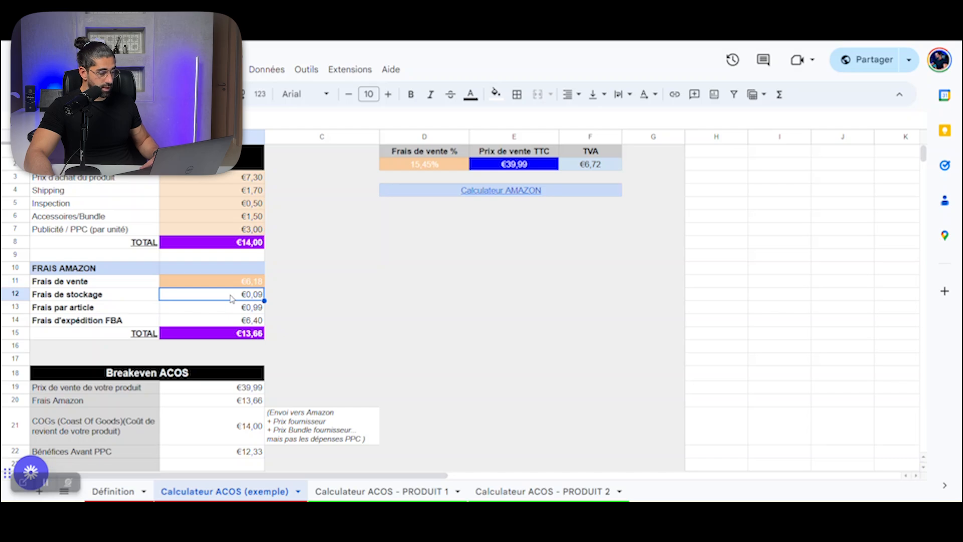
pyautogui.click(229, 308)
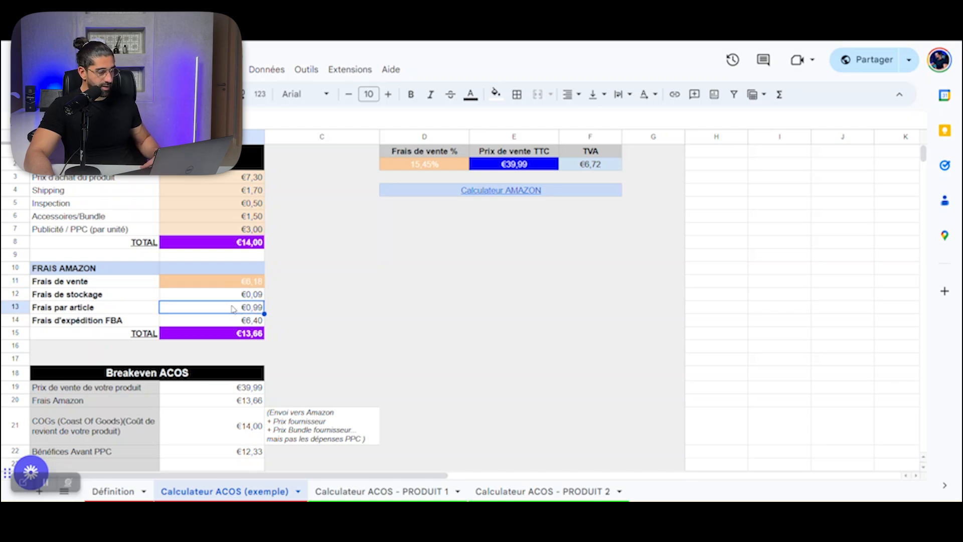
pyautogui.click(219, 321)
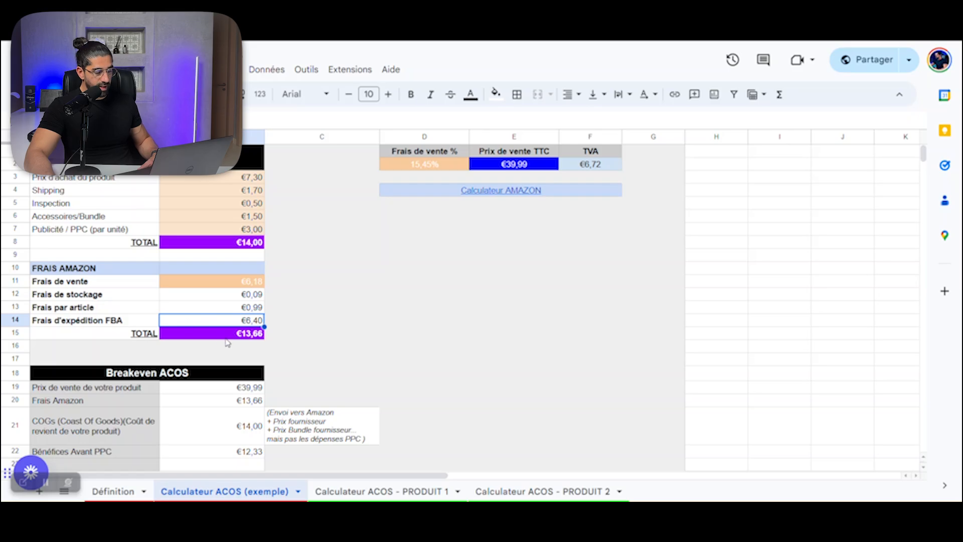
pyautogui.click(226, 338)
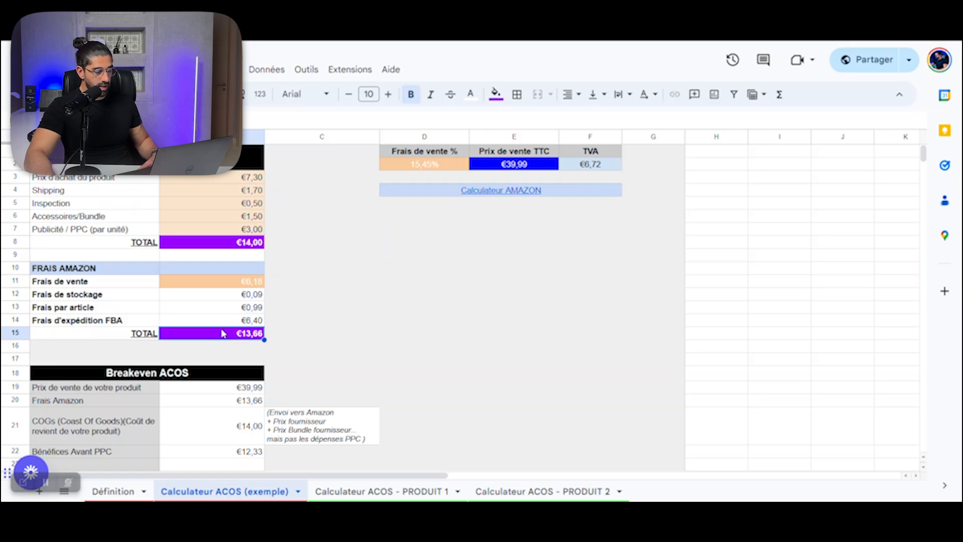
# Step: Inspect the Breakeven ACOS block's selling price, Amazon fees and COGs, comparing the COGs with the product cost entries above
pyautogui.scroll(-5, 340, 331)
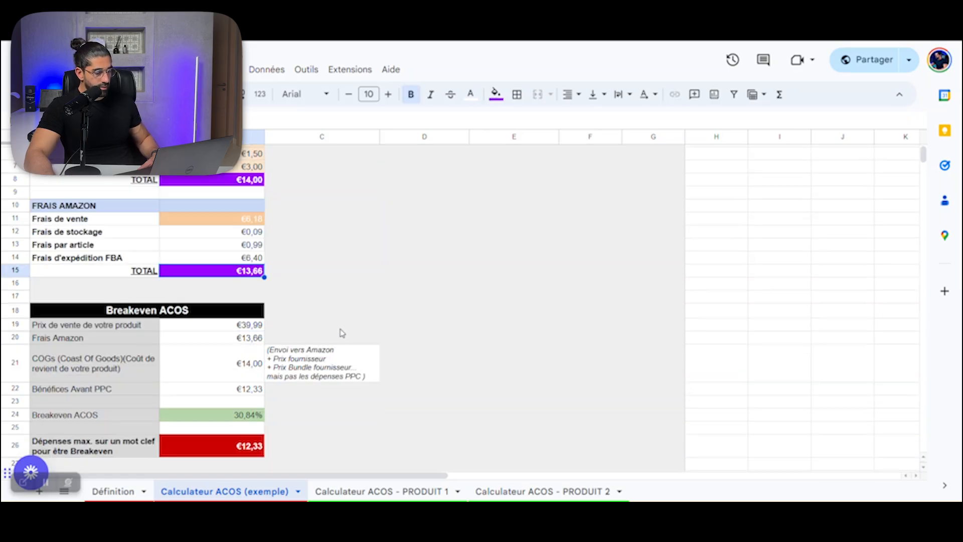
pyautogui.click(228, 266)
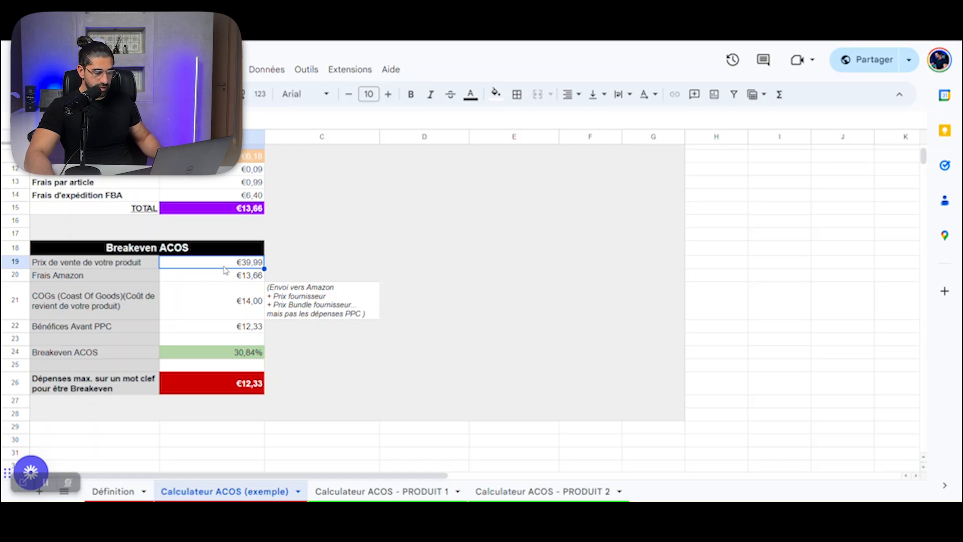
pyautogui.click(209, 279)
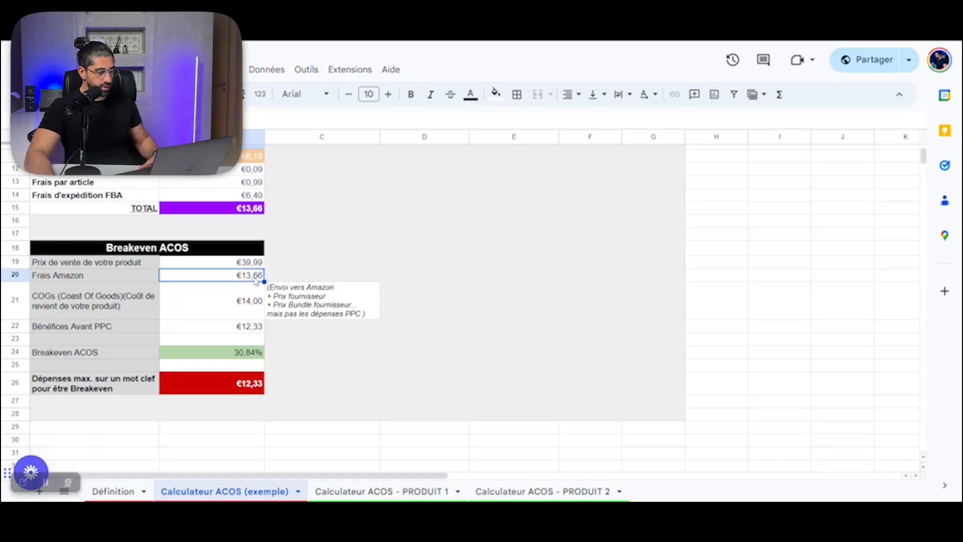
pyautogui.scroll(1, 260, 326)
pyautogui.click(223, 375)
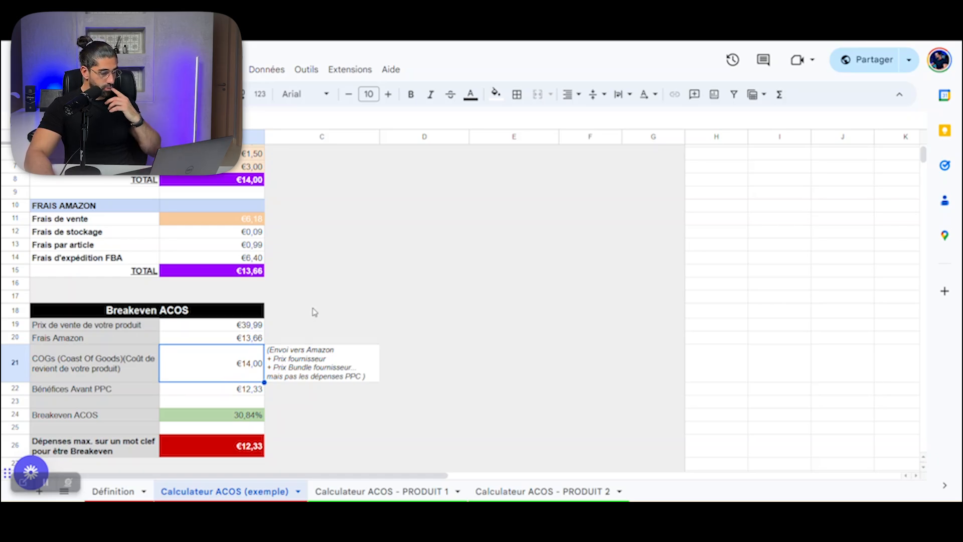
pyautogui.scroll(2, 318, 313)
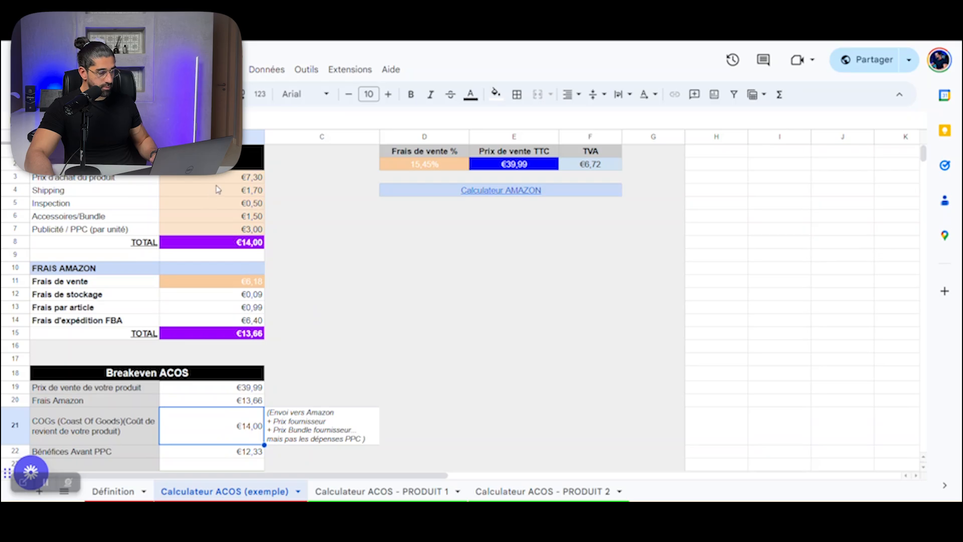
pyautogui.scroll(-2, 278, 298)
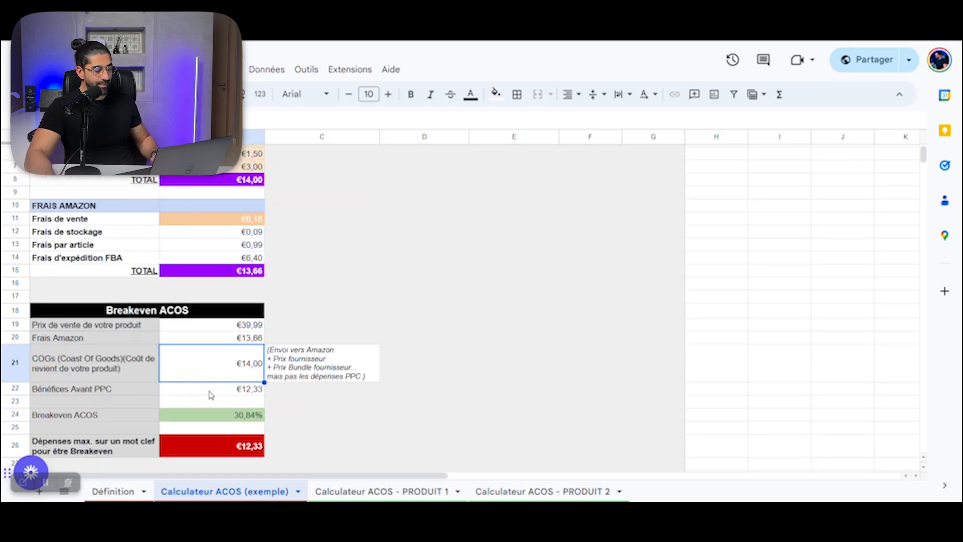
# Step: Inspect the "Bénéfices Avant PPC" and "Breakeven ACOS" results in the example calculator
pyautogui.click(211, 394)
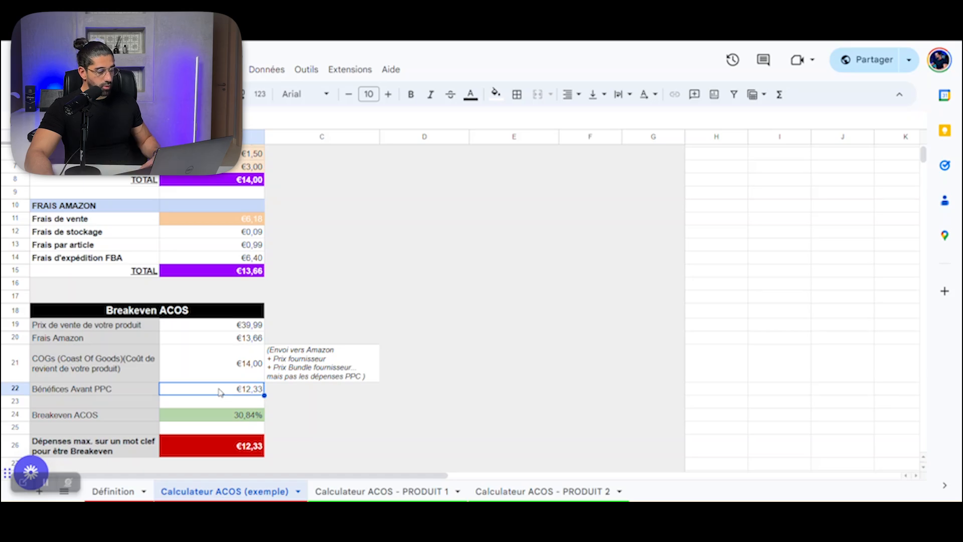
pyautogui.scroll(-2, 220, 392)
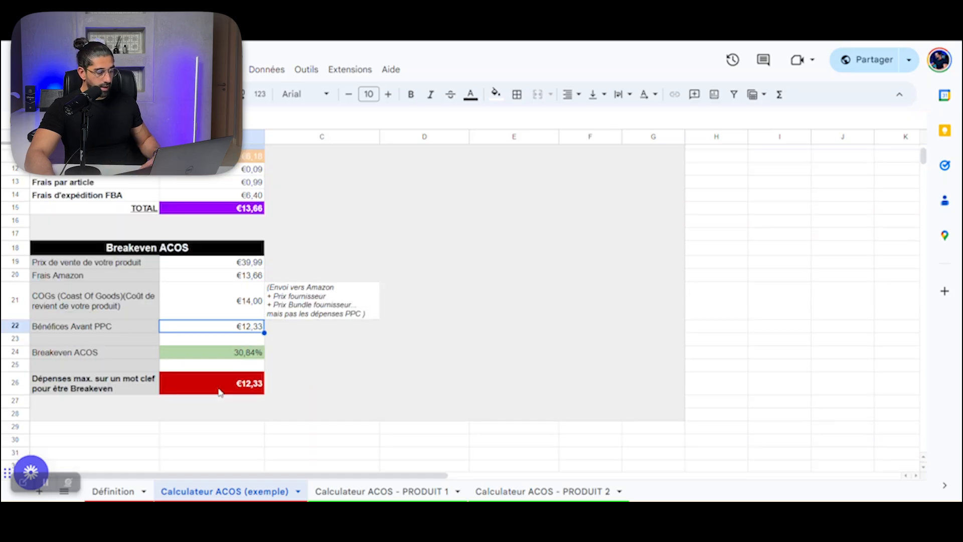
pyautogui.click(236, 357)
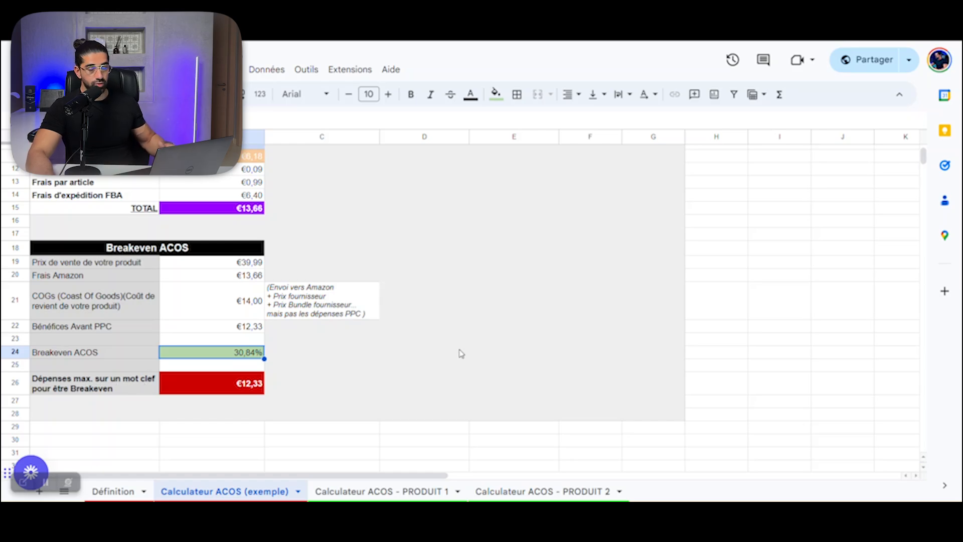
pyautogui.scroll(5, 343, 278)
pyautogui.scroll(-5, 366, 280)
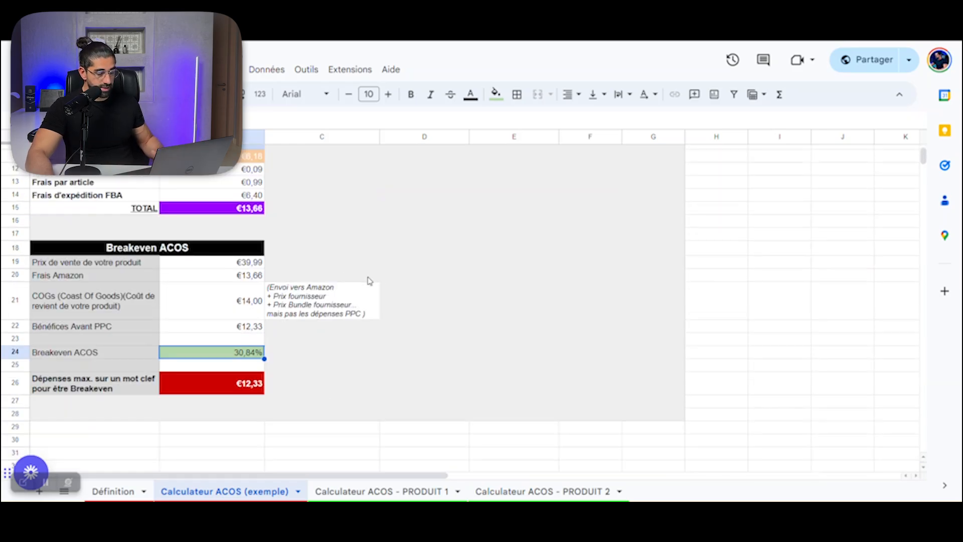
pyautogui.scroll(5, 370, 282)
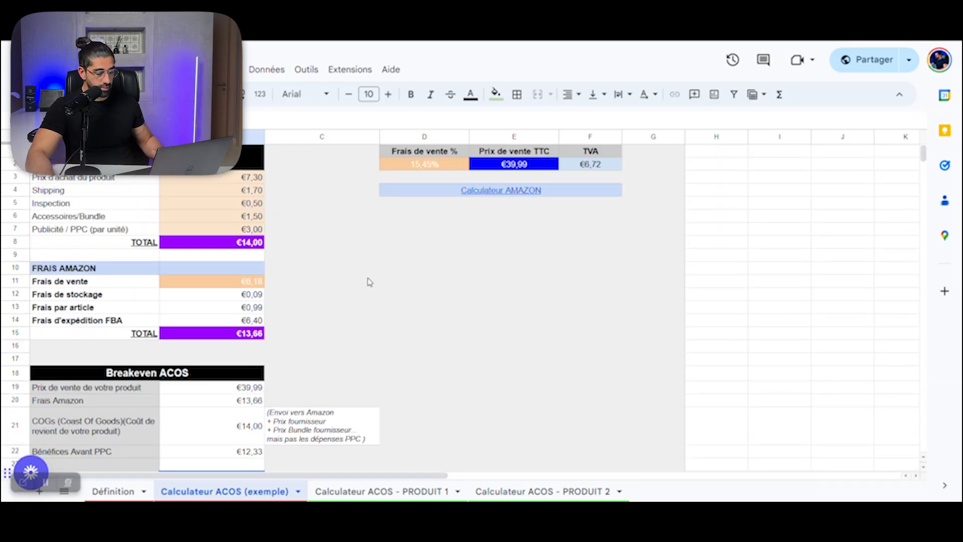
# Step: Compare the PRODUIT 1 and PRODUIT 2 sheets, view PRODUIT 2's sheet options, and return to "Calculateur ACOS (exemple)"
pyautogui.click(359, 491)
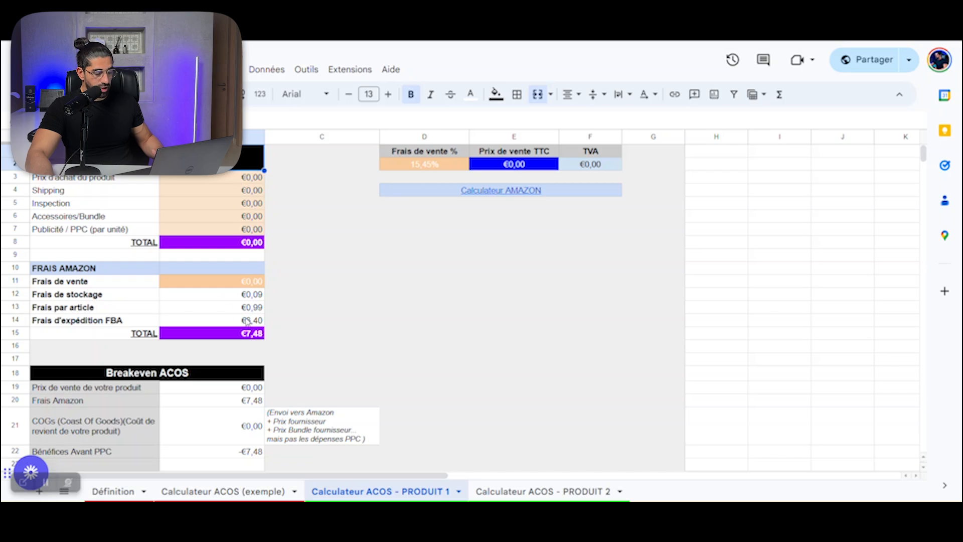
pyautogui.click(542, 497)
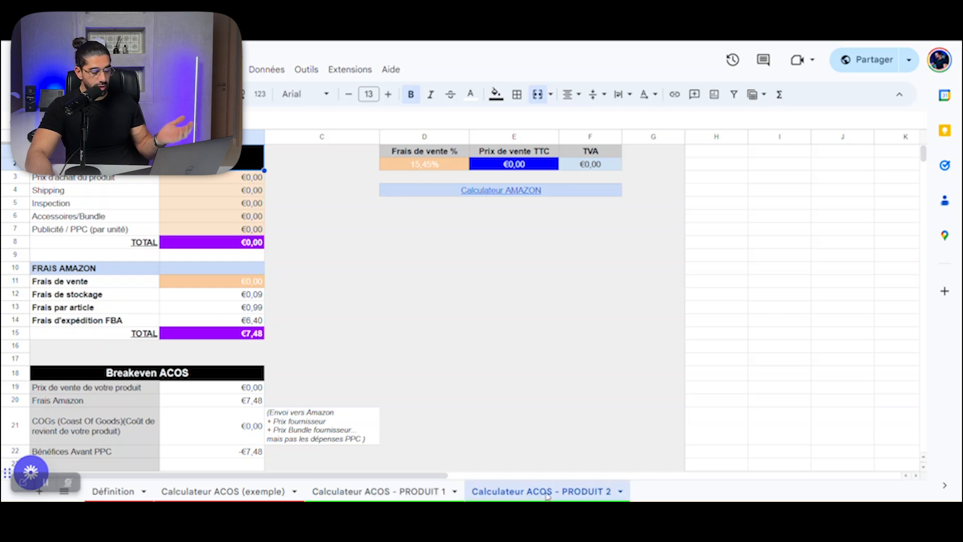
pyautogui.click(373, 496)
pyautogui.click(551, 486)
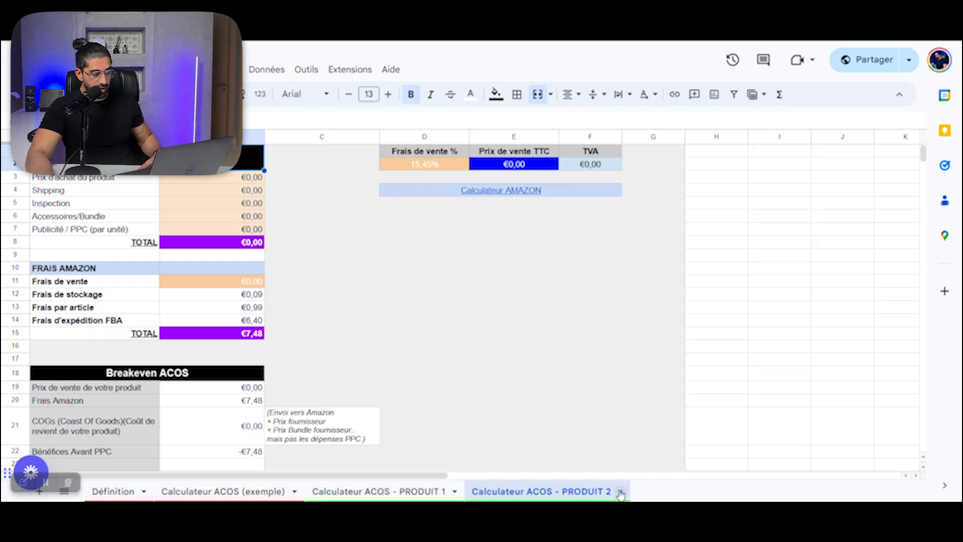
pyautogui.click(621, 494)
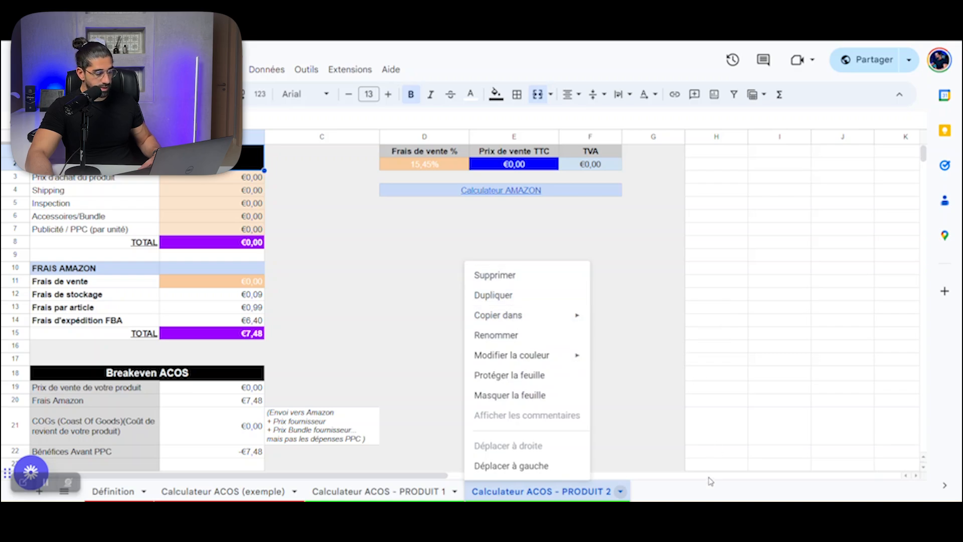
pyautogui.click(697, 493)
pyautogui.click(237, 493)
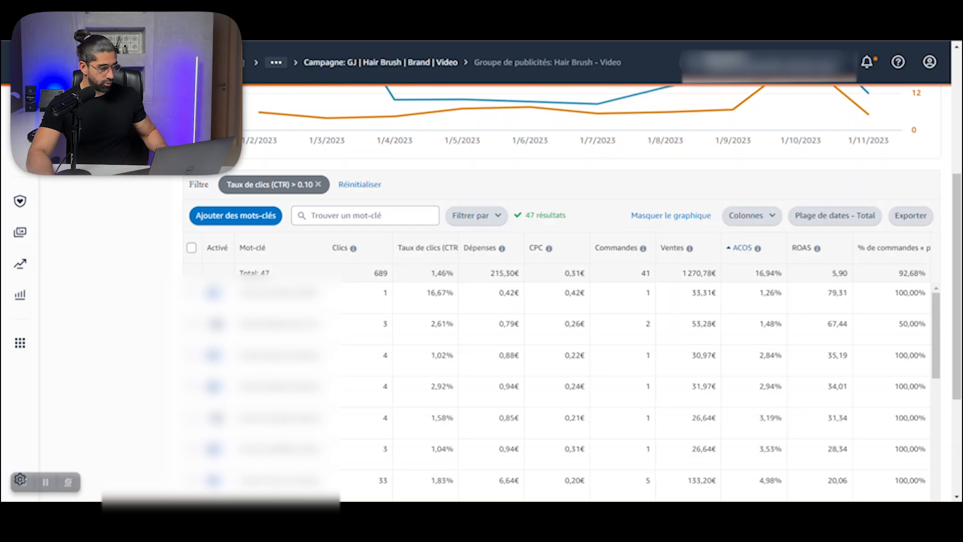
# Step: Switch to the ad-format diagram and examine the Sponsored Products and Sponsored Brands placement examples and their notes
pyautogui.press('super+Tab')
pyautogui.click(209, 274)
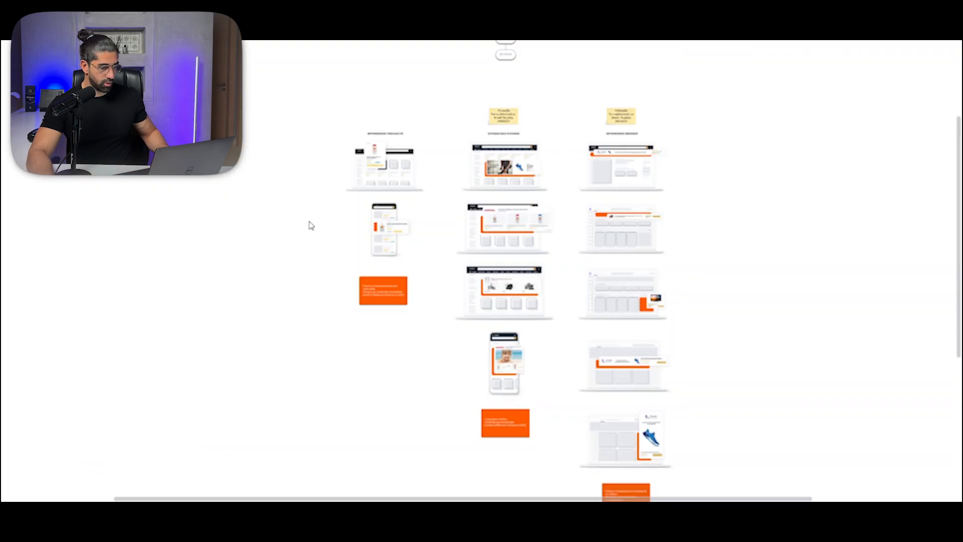
pyautogui.scroll(10, 356, 279)
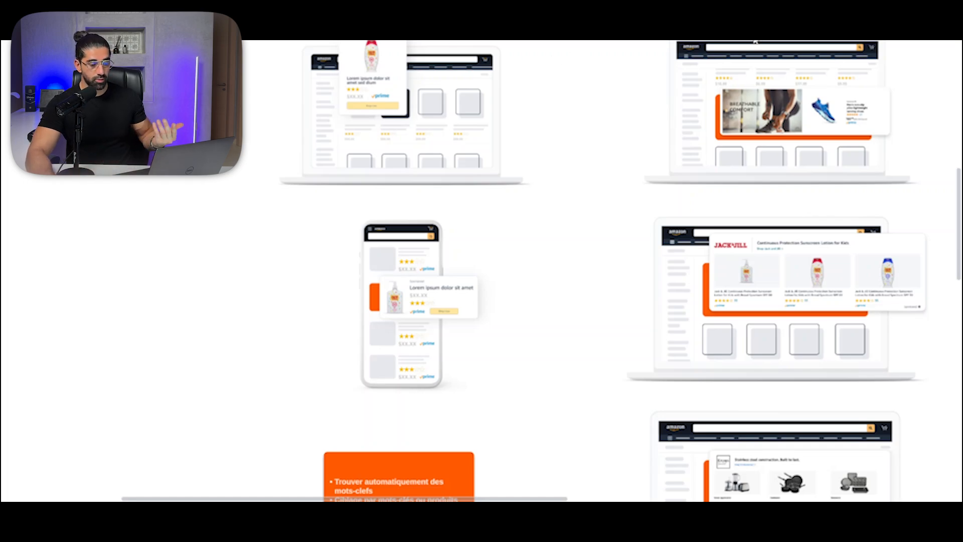
pyautogui.hscroll(5, 593, 113)
pyautogui.scroll(2, 592, 113)
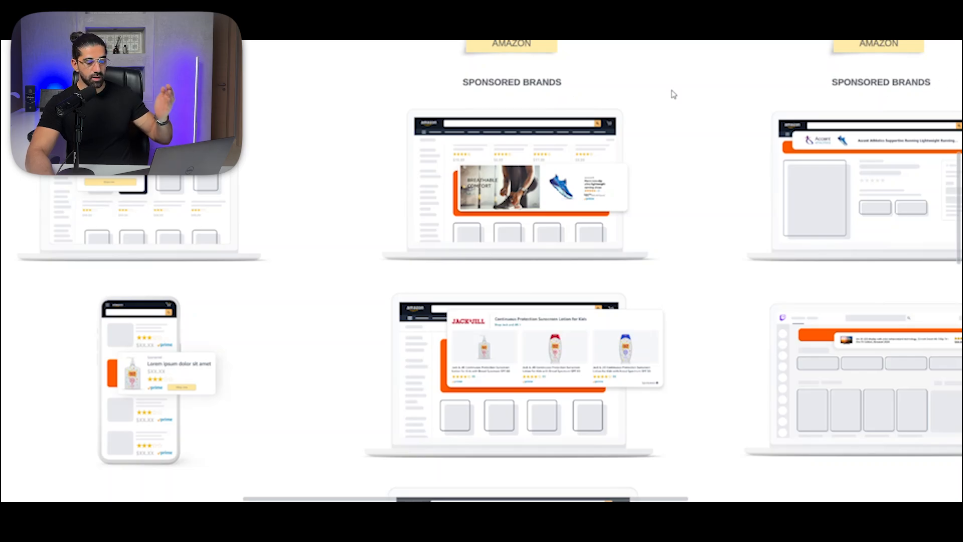
pyautogui.hscroll(-5, 674, 94)
pyautogui.scroll(-2, 673, 94)
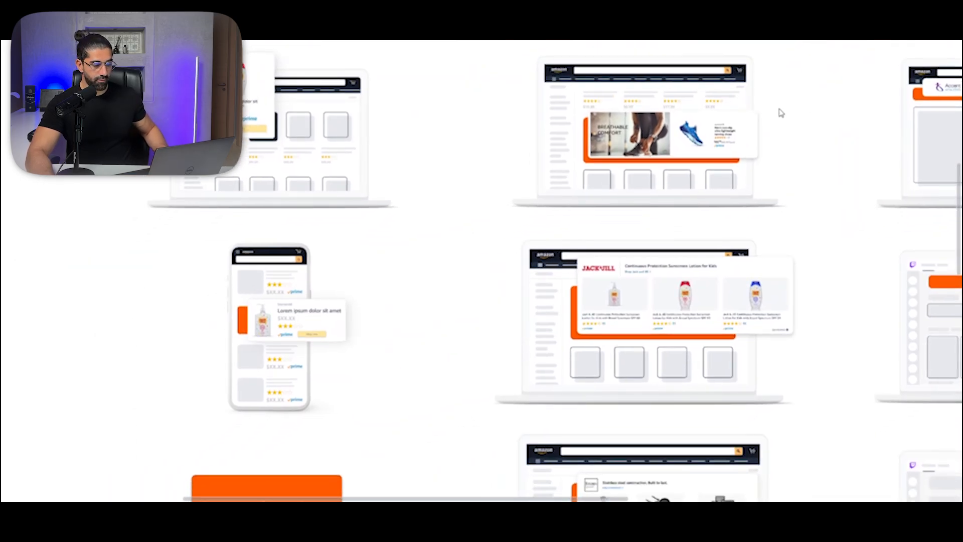
pyautogui.scroll(2, 816, 76)
pyautogui.hscroll(-2, 815, 76)
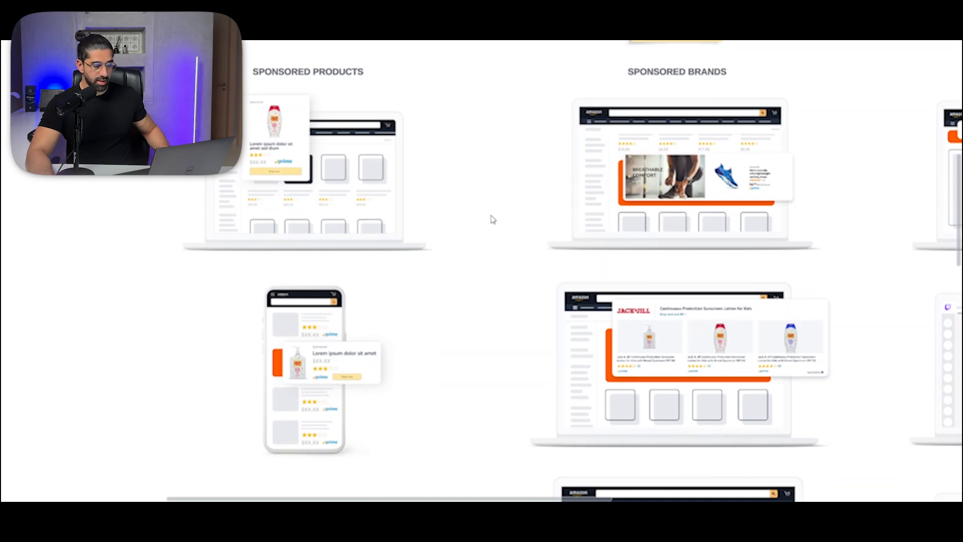
pyautogui.moveTo(492, 219); pyautogui.dragTo(747, 141)
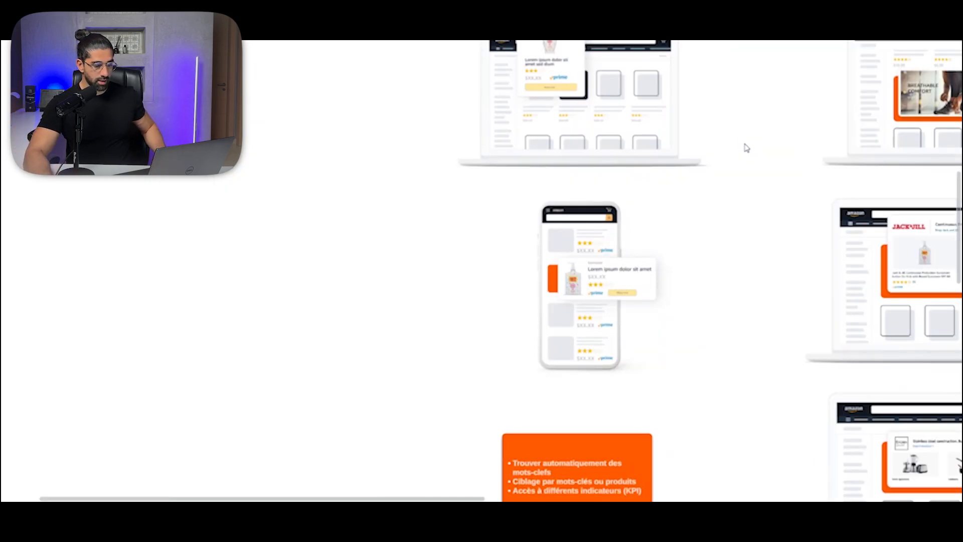
pyautogui.scroll(-10, 752, 135)
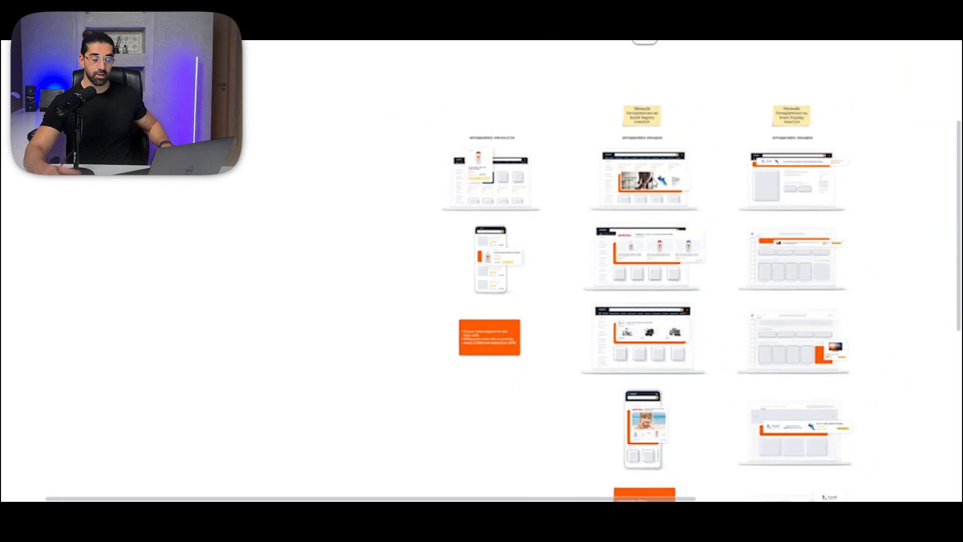
pyautogui.moveTo(740, 183); pyautogui.dragTo(675, 180)
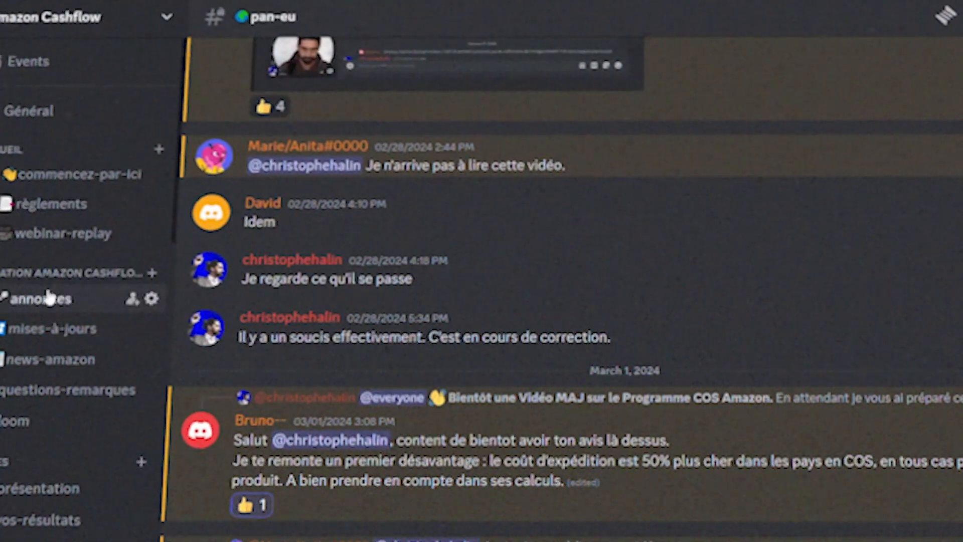
# Step: In the Amazon Cashflow Discord server, browse the messages in the annonces and news-amazon channels
pyautogui.click(49, 298)
pyautogui.scroll(20, 574, 302)
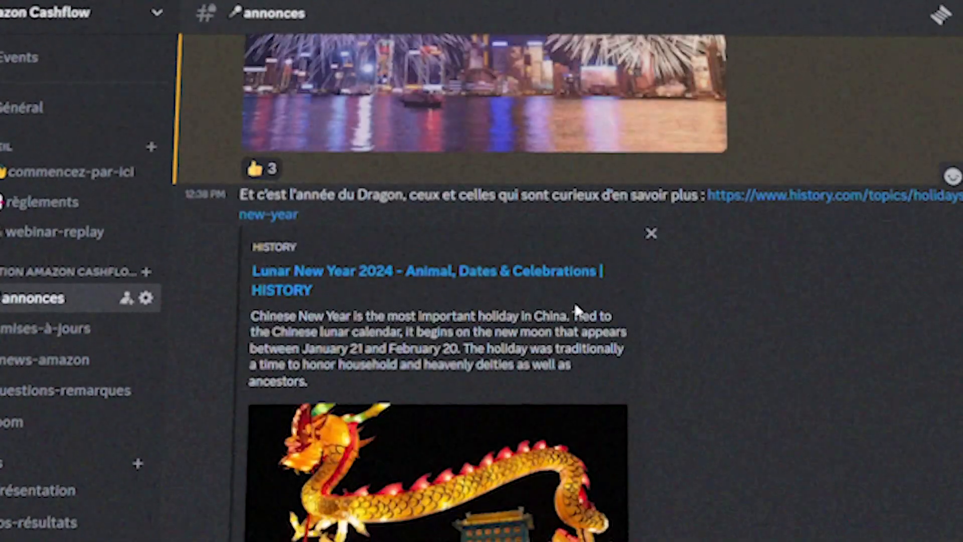
pyautogui.scroll(-2, 6, 331)
pyautogui.click(43, 179)
pyautogui.scroll(15, 715, 242)
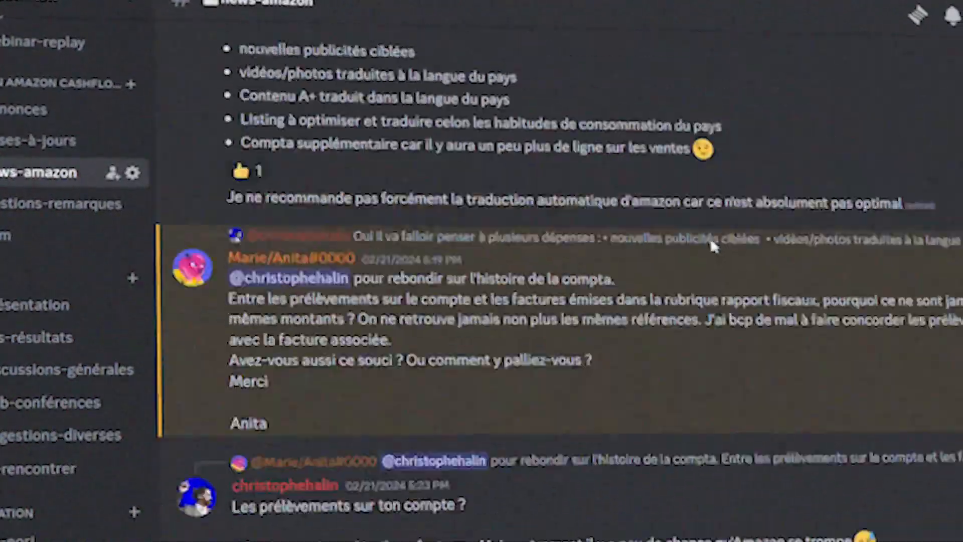
# Step: Browse the posts in the résultats channel and in another channel further down the Discord server's list
pyautogui.scroll(-2, 31, 247)
pyautogui.click(32, 246)
pyautogui.scroll(20, 833, 431)
pyautogui.scroll(20, 833, 431)
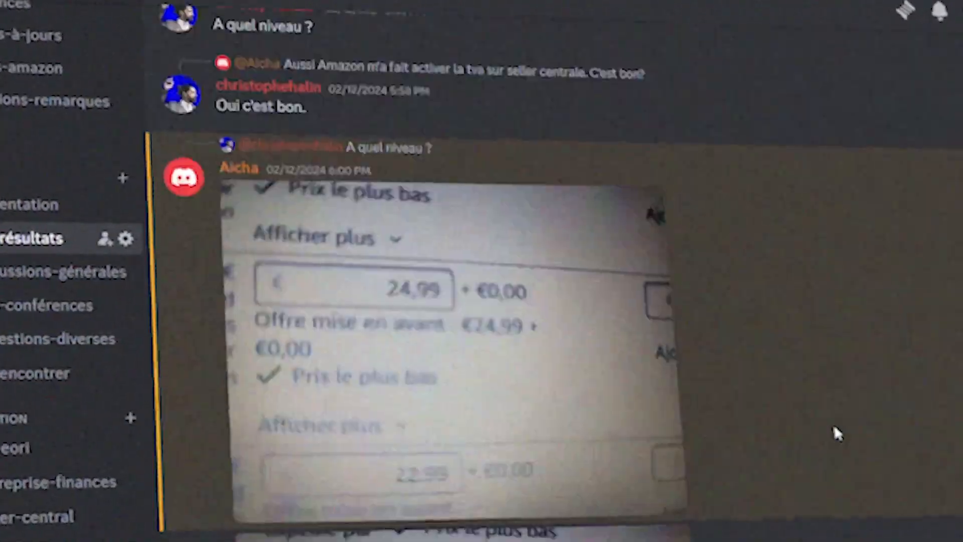
pyautogui.scroll(-5, 12, 258)
pyautogui.click(11, 262)
pyautogui.scroll(10, 868, 344)
pyautogui.scroll(20, 869, 345)
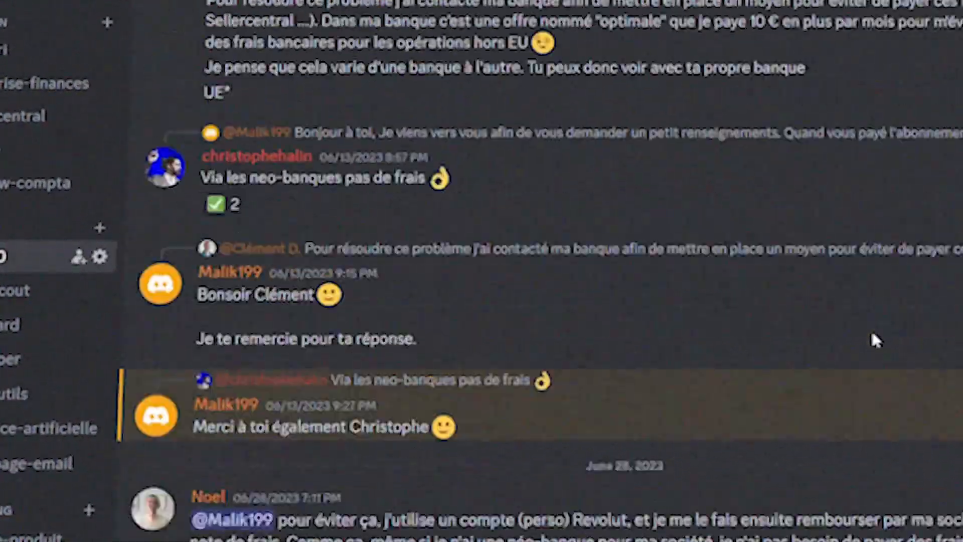